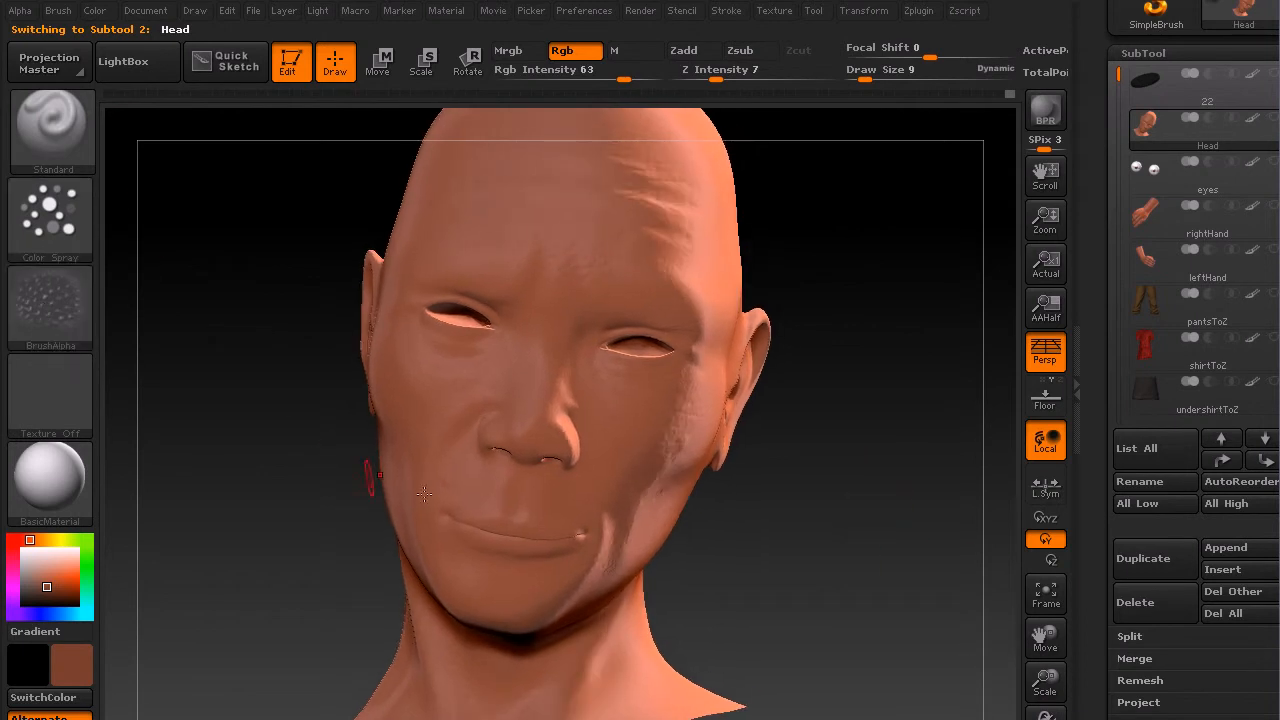
Step: Open the Masking options for the head and apply Mask By Cavity with the intensity at 100
{"action": "left_click_drag", "start_coordinate": [1160, 522], "coordinate": [1160, 411]}
{"action": "left_click", "coordinate": [1147, 338]}
{"action": "left_click_drag", "start_coordinate": [1219, 305], "coordinate": [1219, 369]}
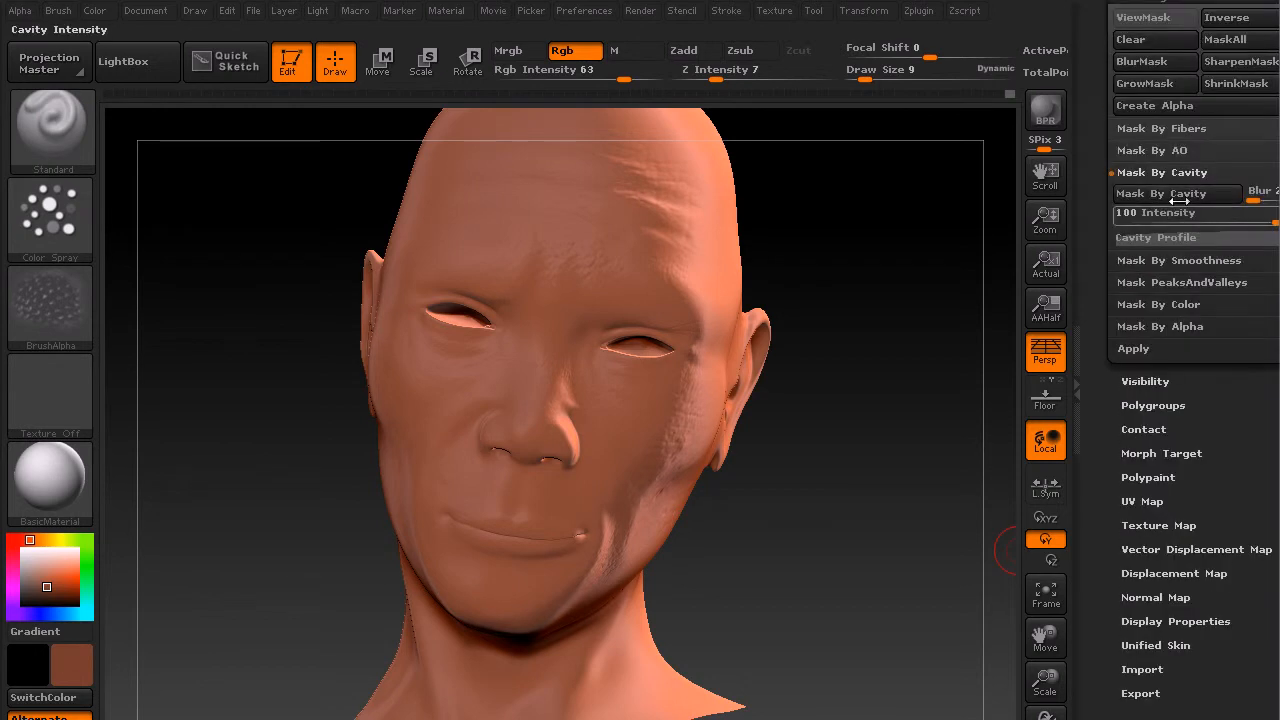
{"action": "left_click", "coordinate": [1188, 198]}
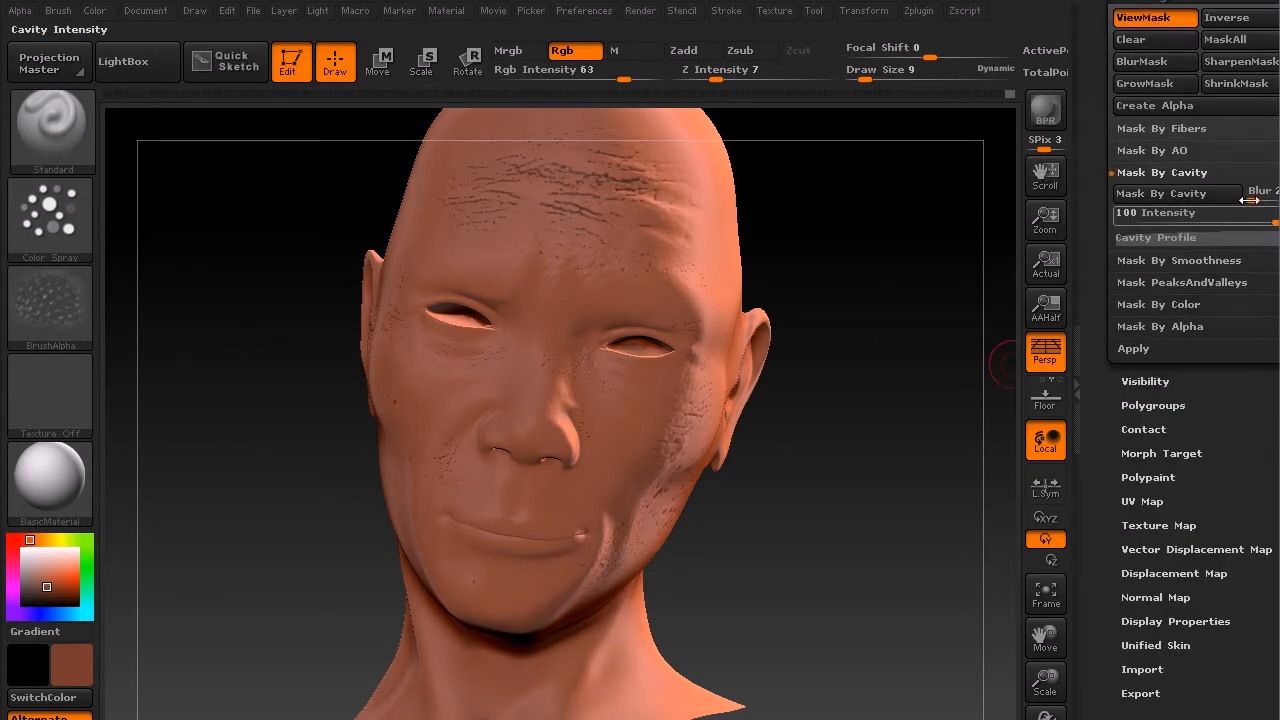
{"action": "mouse_move", "coordinate": [1268, 217]}
{"action": "left_mouse_down"}
{"action": "mouse_move", "coordinate": [1220, 217]}
{"action": "mouse_move", "coordinate": [1276, 220]}
{"action": "left_mouse_up"}
Step: Reapply Mask By Cavity and expand its Cavity Profile curve
{"action": "left_click", "coordinate": [1186, 193]}
{"action": "left_click", "coordinate": [1186, 193]}
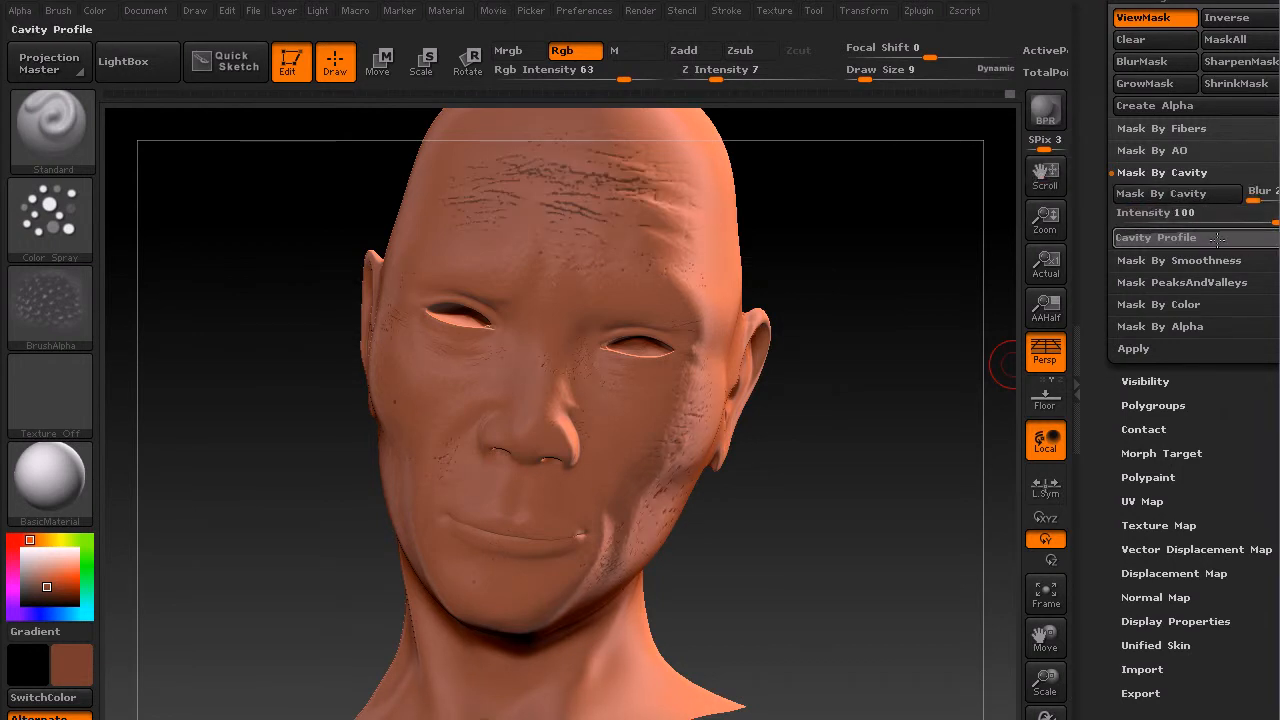
{"action": "left_click", "coordinate": [1218, 238]}
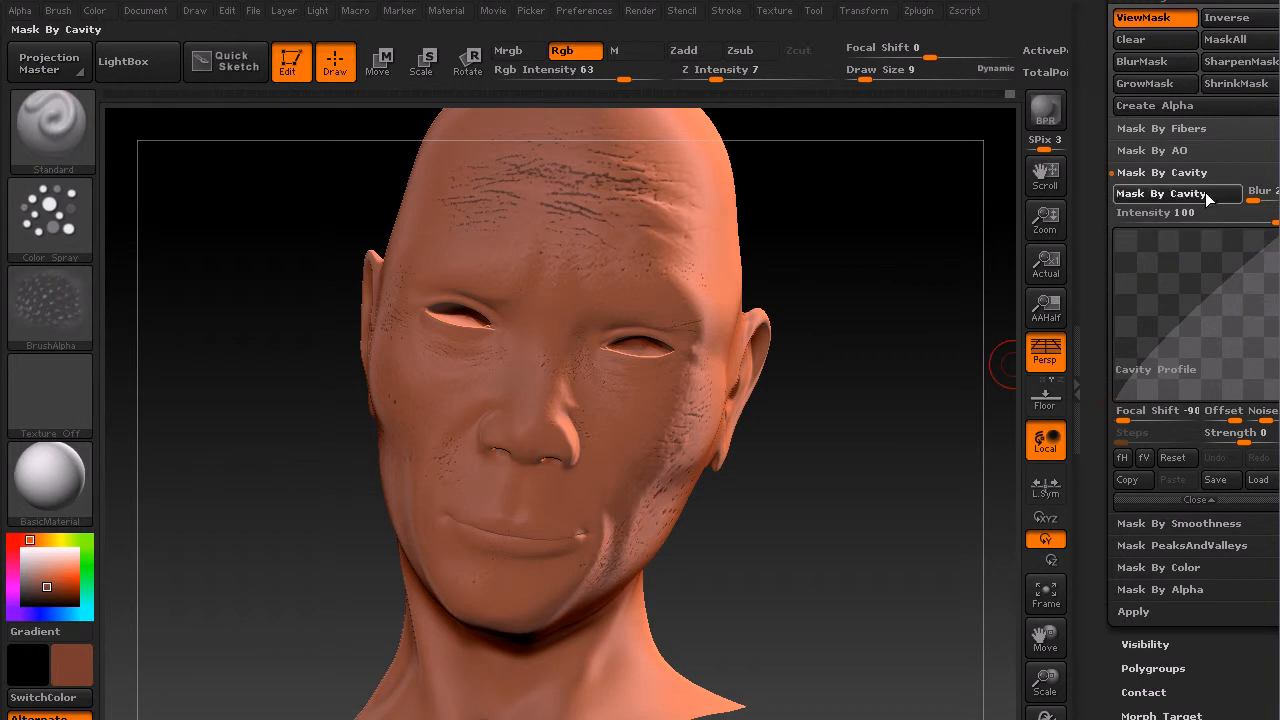
{"action": "left_click", "coordinate": [1206, 193]}
Step: Invert the cavity mask on the head and turn off the mask display
{"action": "left_click_drag", "start_coordinate": [829, 468], "coordinate": [846, 537]}
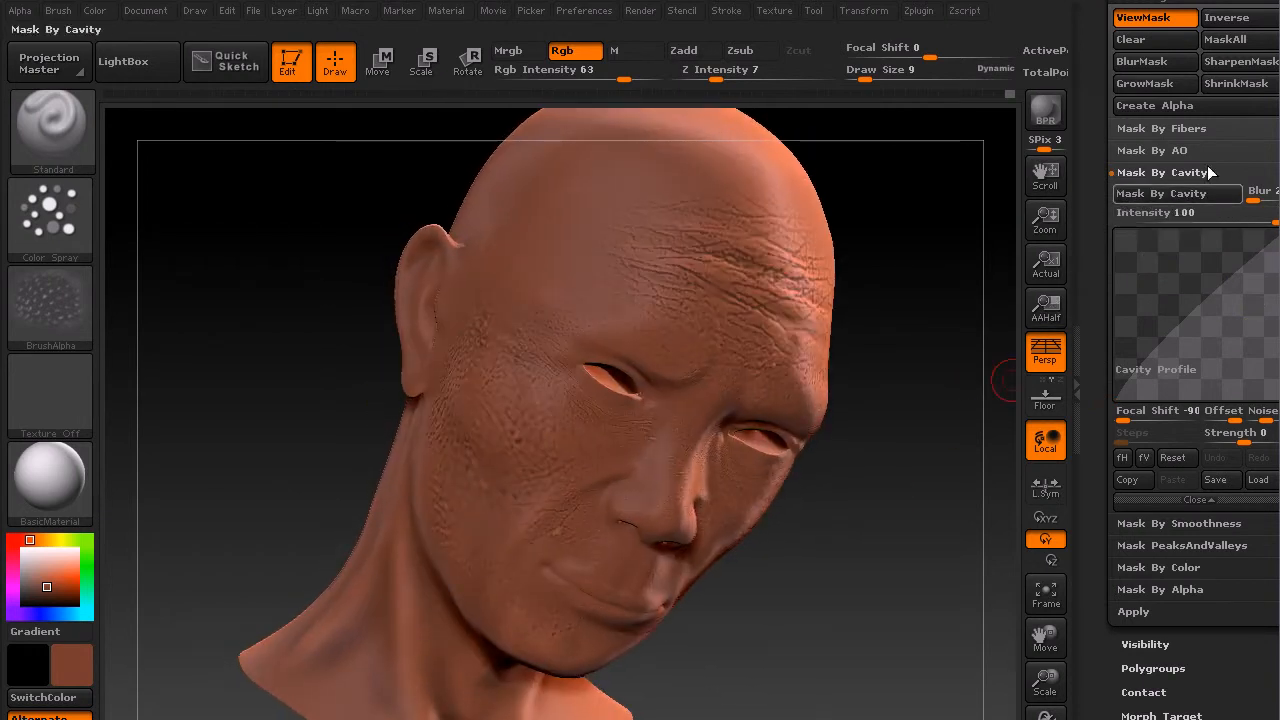
{"action": "left_click", "coordinate": [1216, 22]}
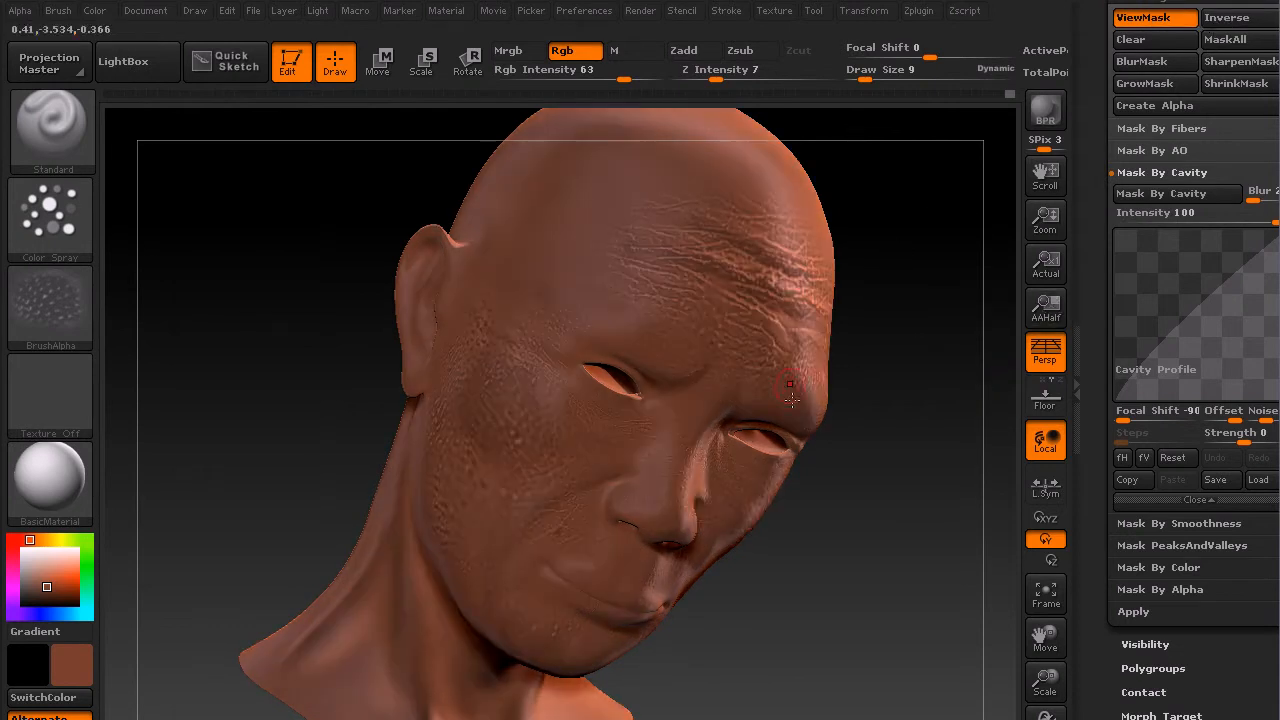
{"action": "left_click_drag", "start_coordinate": [900, 252], "coordinate": [883, 517]}
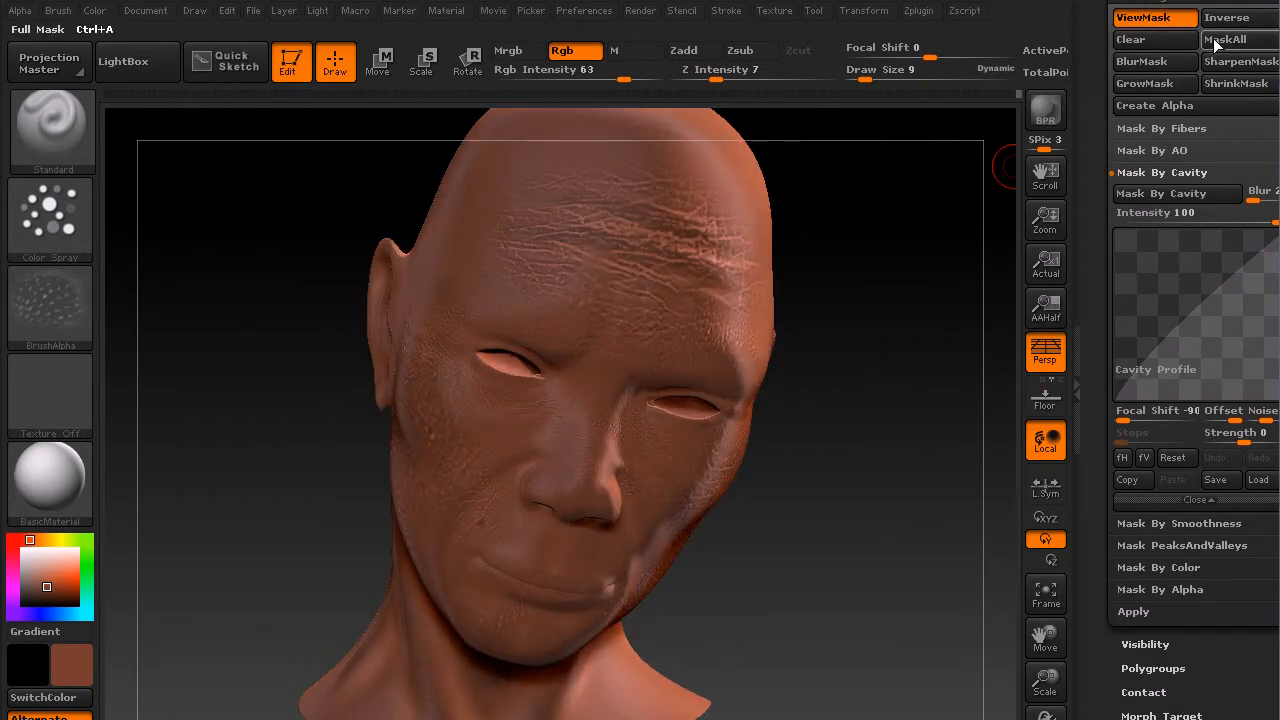
{"action": "left_click", "coordinate": [1145, 18]}
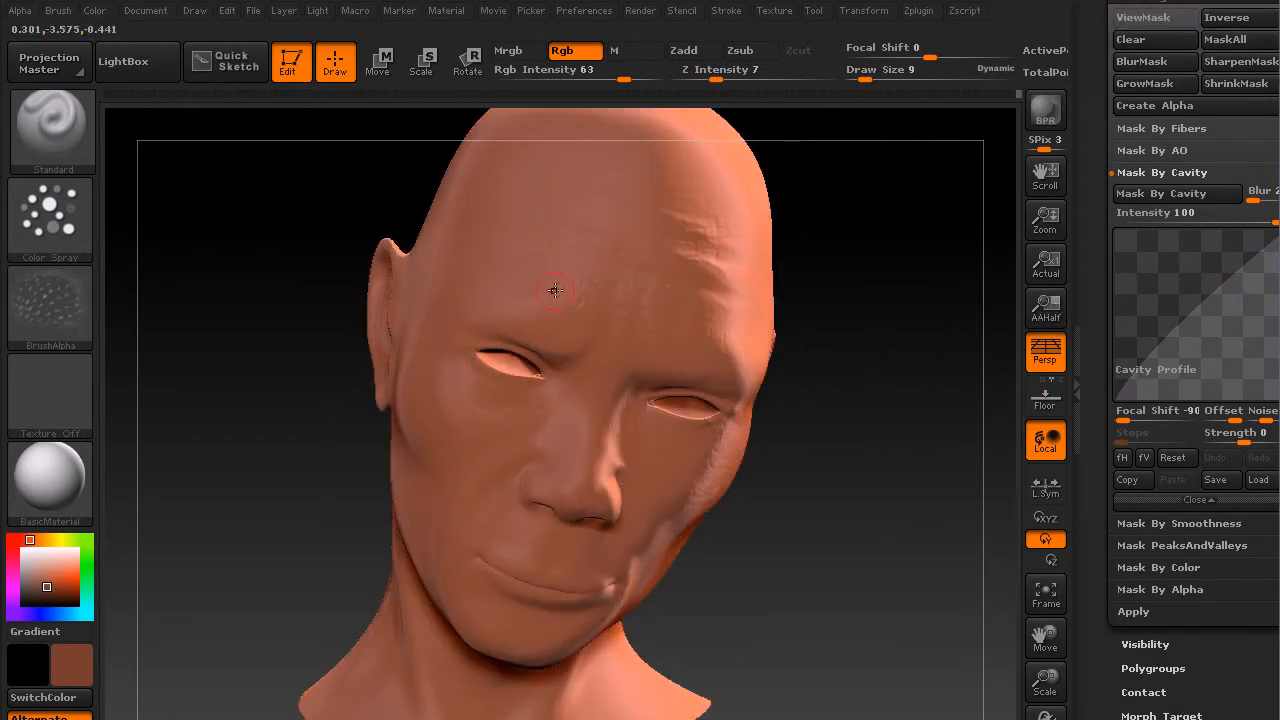
Step: Pick a darker brownish-red color, set the draw size to 20, and paint it over the face and neck
{"action": "left_click", "coordinate": [48, 589]}
{"action": "key", "text": "s"}
{"action": "left_click_drag", "start_coordinate": [607, 284], "coordinate": [614, 284]}
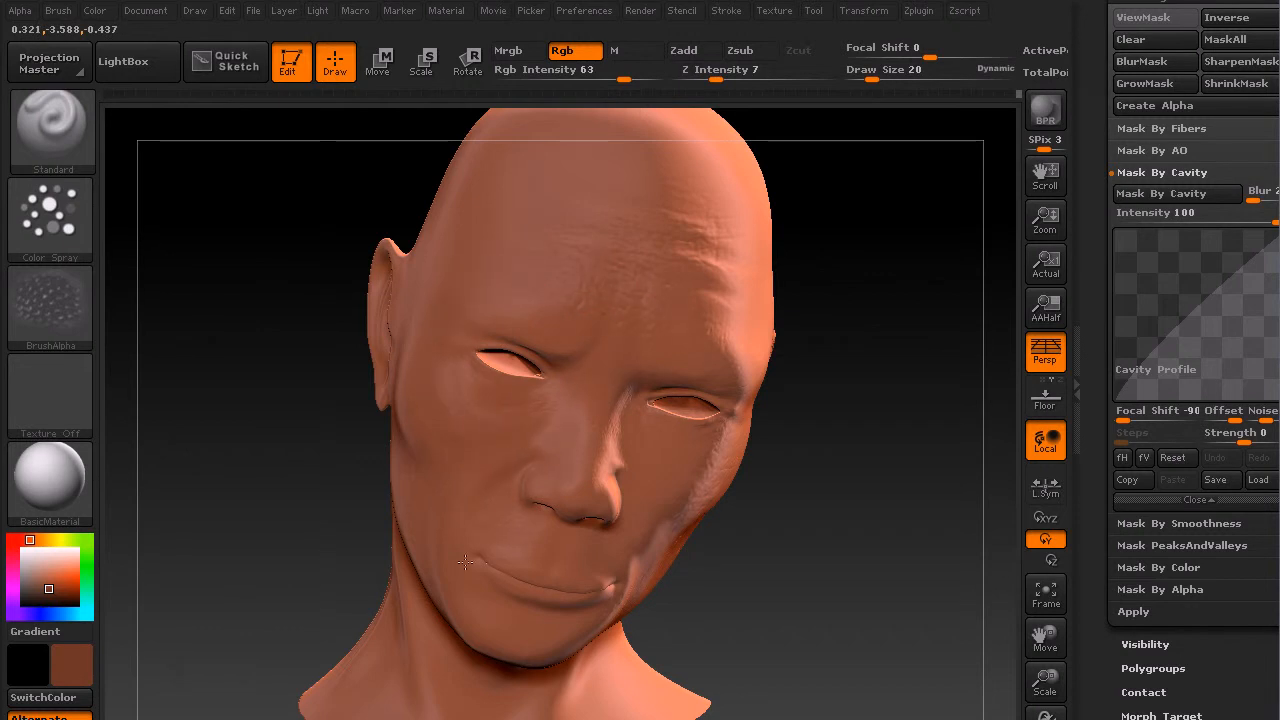
{"action": "mouse_move", "coordinate": [486, 586]}
{"action": "left_mouse_down"}
{"action": "mouse_move", "coordinate": [454, 552]}
{"action": "mouse_move", "coordinate": [456, 468]}
{"action": "left_mouse_up"}
{"action": "left_click_drag", "start_coordinate": [789, 560], "coordinate": [801, 566]}
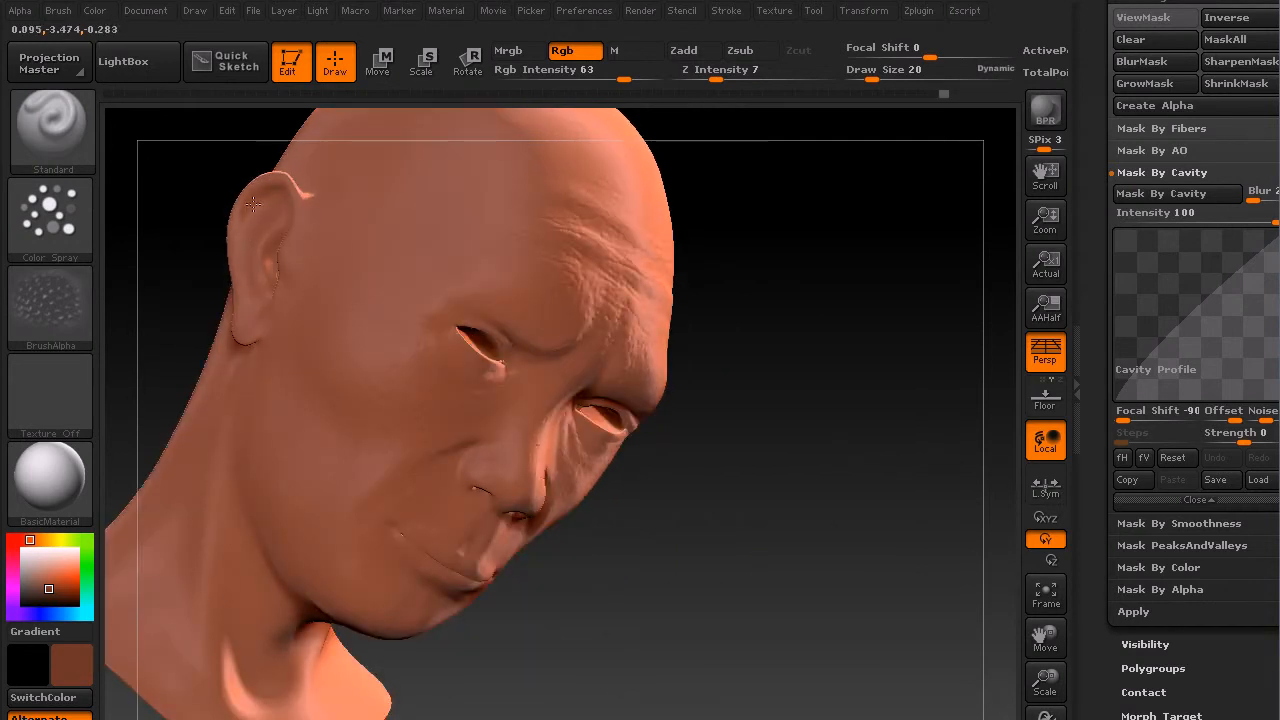
{"action": "left_click_drag", "start_coordinate": [760, 476], "coordinate": [646, 480]}
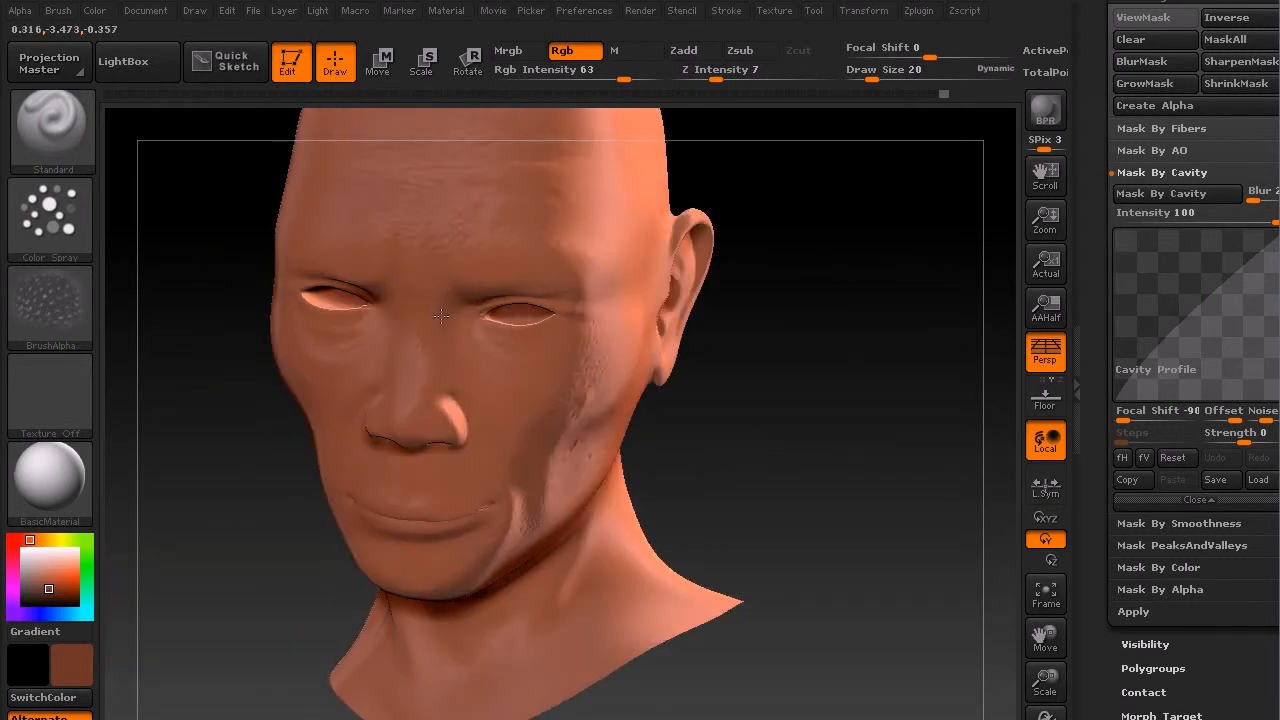
{"action": "left_click_drag", "start_coordinate": [808, 450], "coordinate": [692, 494]}
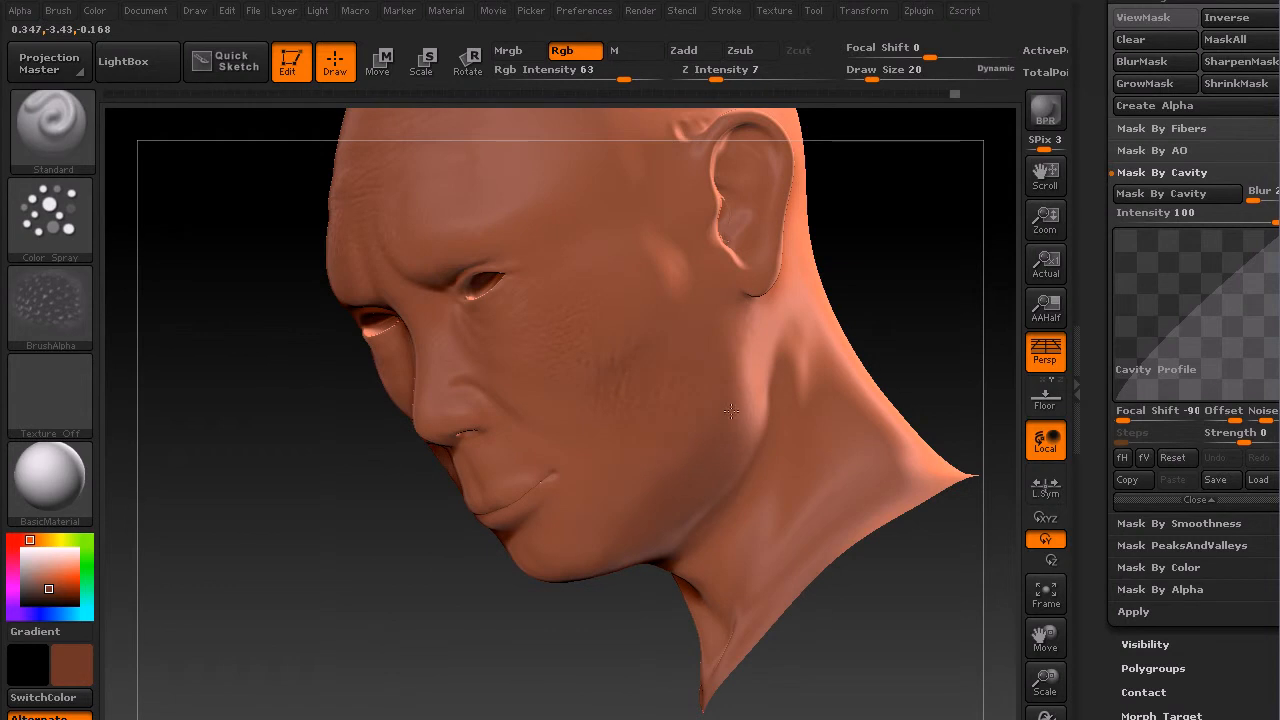
Step: Set the draw size to 78 and paint broad color strokes over the head and neck
{"action": "key", "text": "s"}
{"action": "left_click_drag", "start_coordinate": [574, 424], "coordinate": [588, 424]}
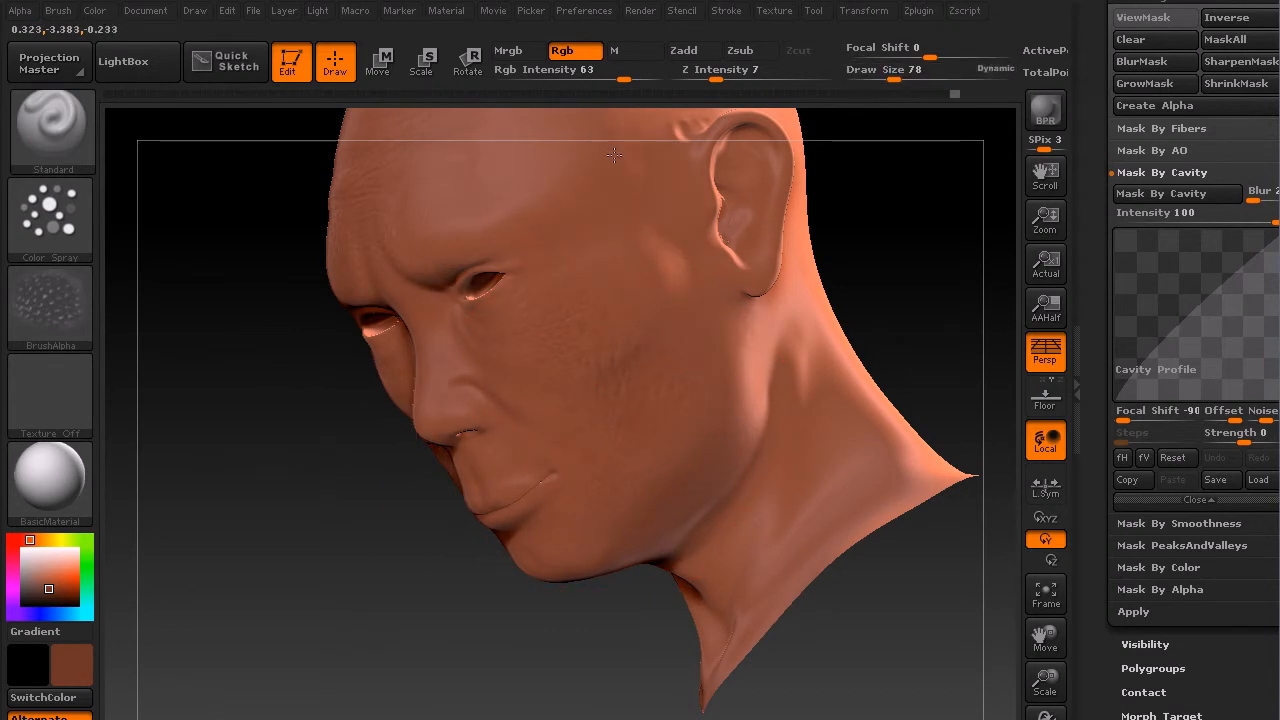
{"action": "left_click_drag", "start_coordinate": [903, 271], "coordinate": [820, 380], "text": "alt"}
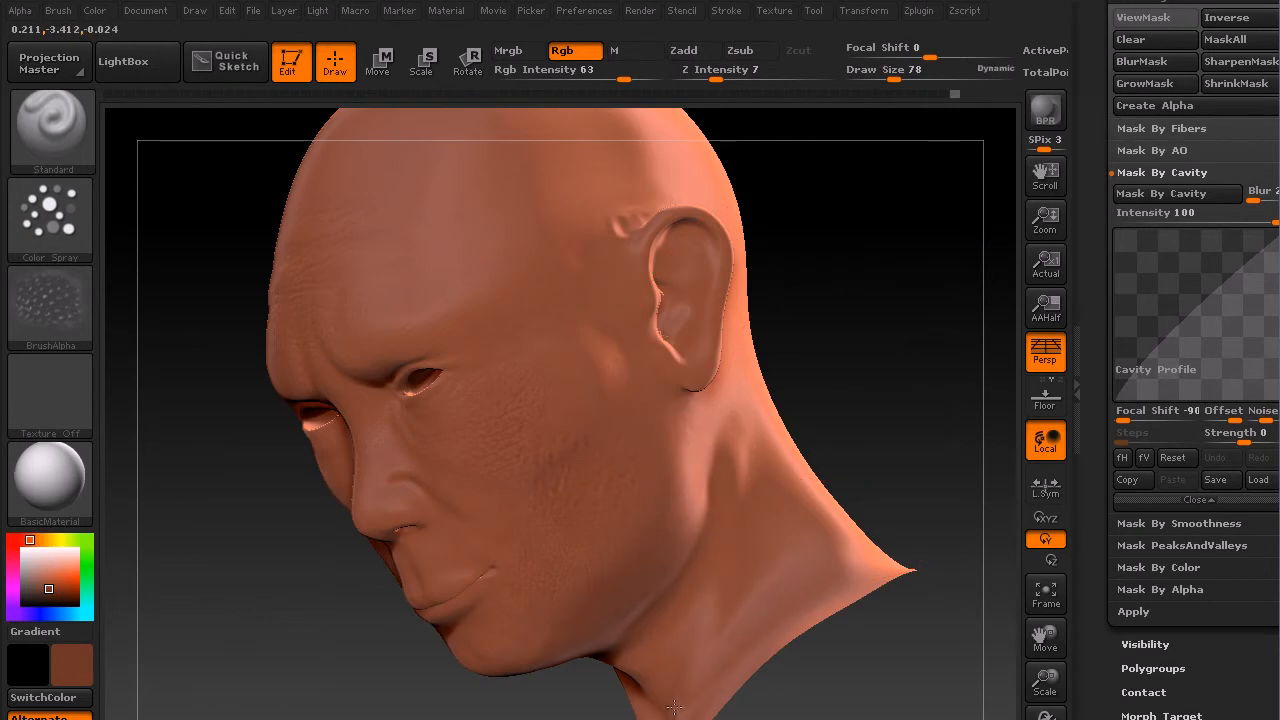
{"action": "left_click_drag", "start_coordinate": [829, 335], "coordinate": [978, 330]}
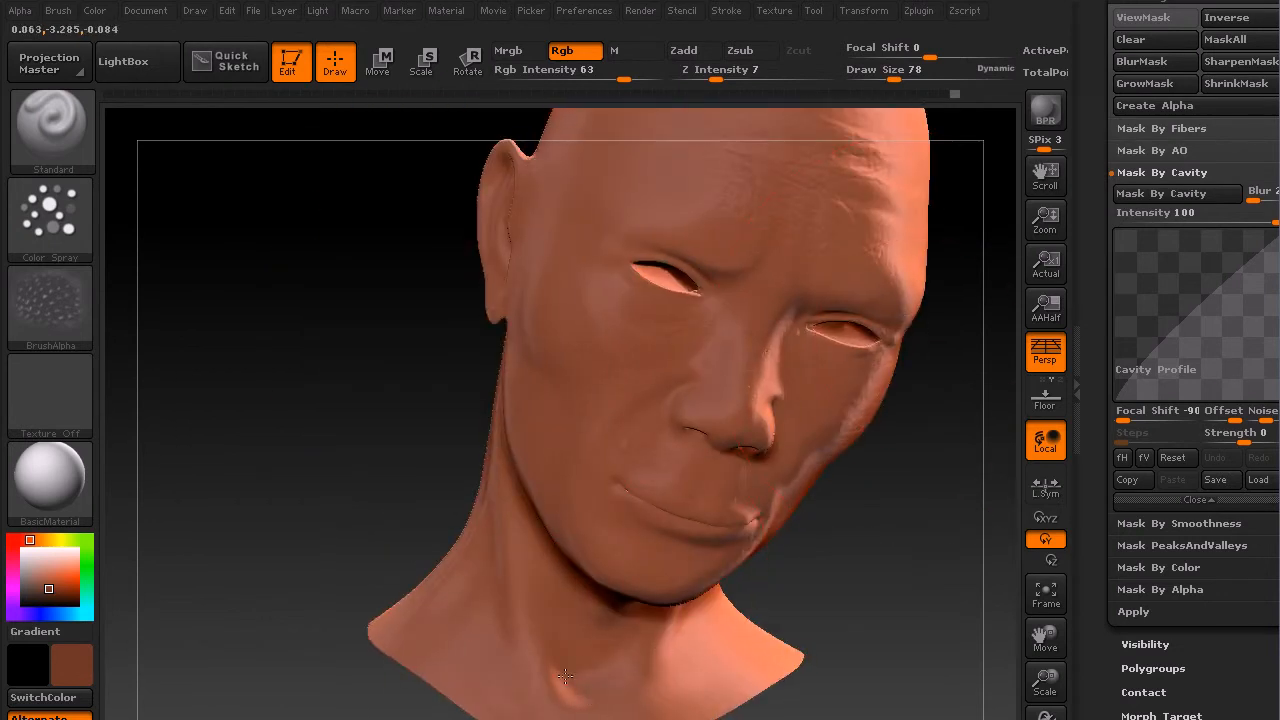
{"action": "left_click_drag", "start_coordinate": [443, 251], "coordinate": [234, 263]}
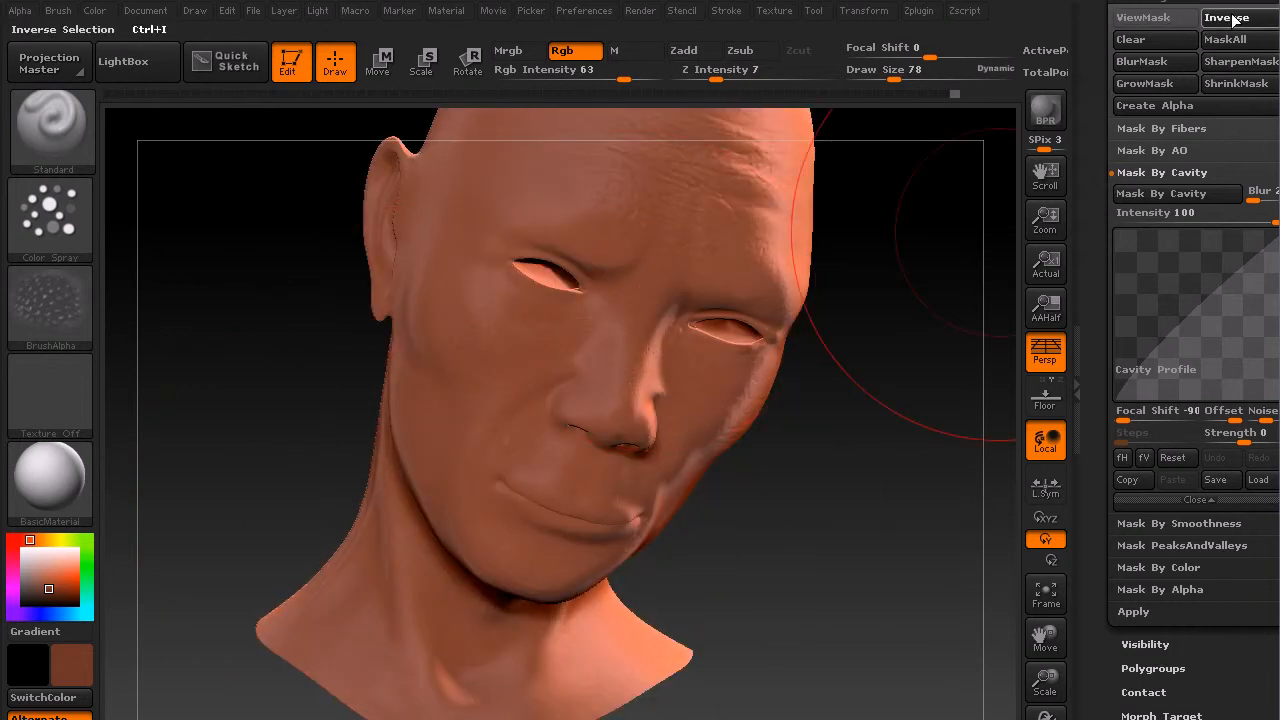
{"action": "left_click", "coordinate": [1143, 17]}
{"action": "left_click", "coordinate": [1143, 17]}
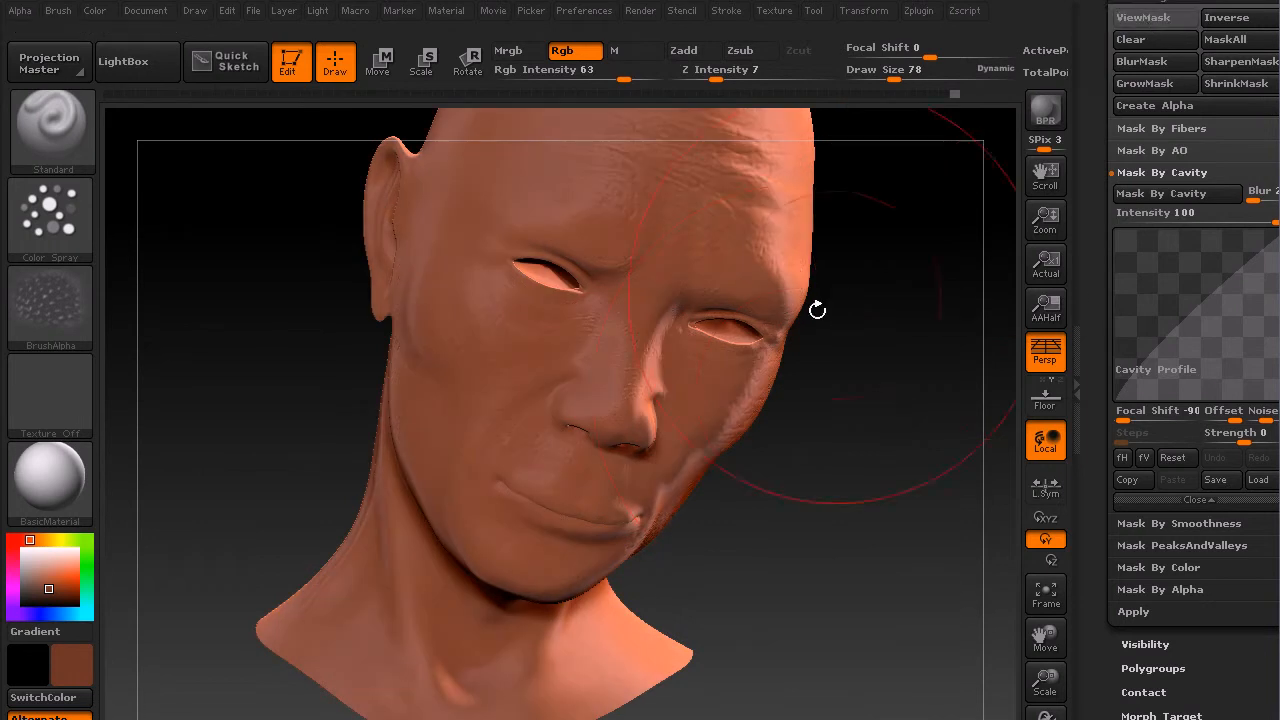
{"action": "left_click_drag", "start_coordinate": [851, 443], "coordinate": [612, 510]}
Step: Pick a lighter orange color, set the draw size to 45, and paint over the face
{"action": "left_click_drag", "start_coordinate": [52, 592], "coordinate": [56, 583]}
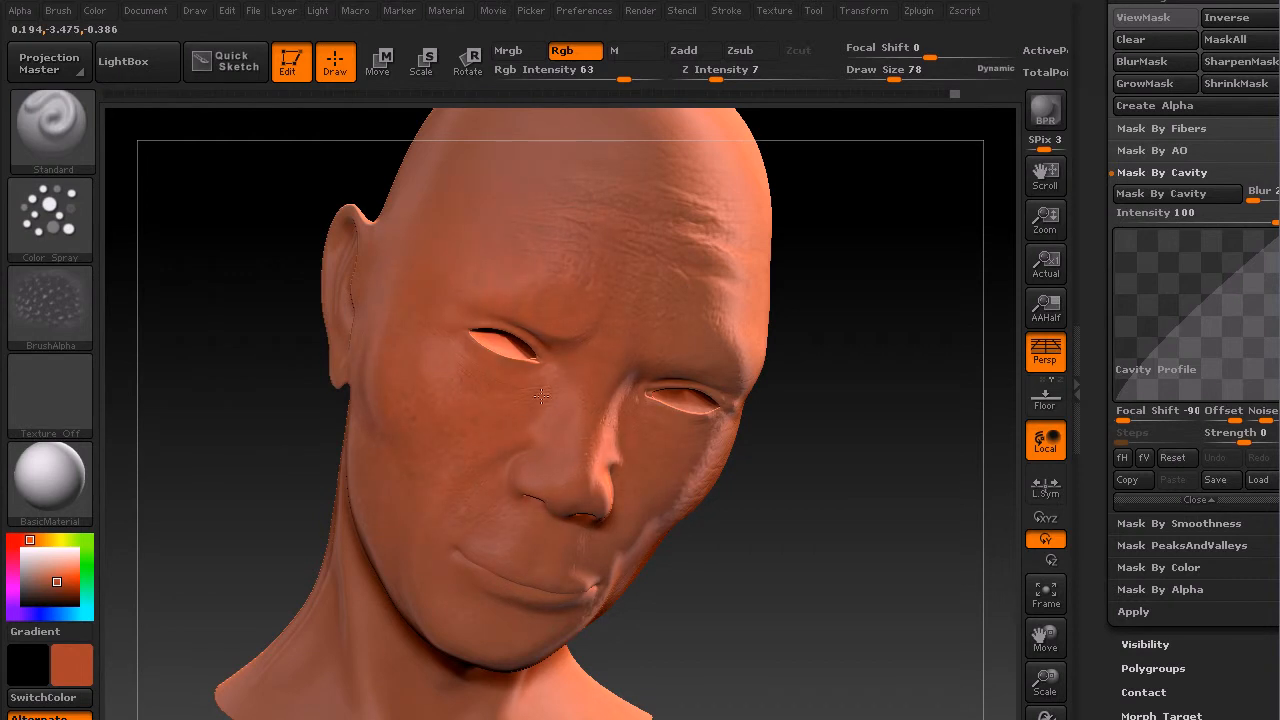
{"action": "left_click_drag", "start_coordinate": [789, 494], "coordinate": [671, 374]}
{"action": "type", "text": "s45"}
{"action": "key", "text": "Return"}
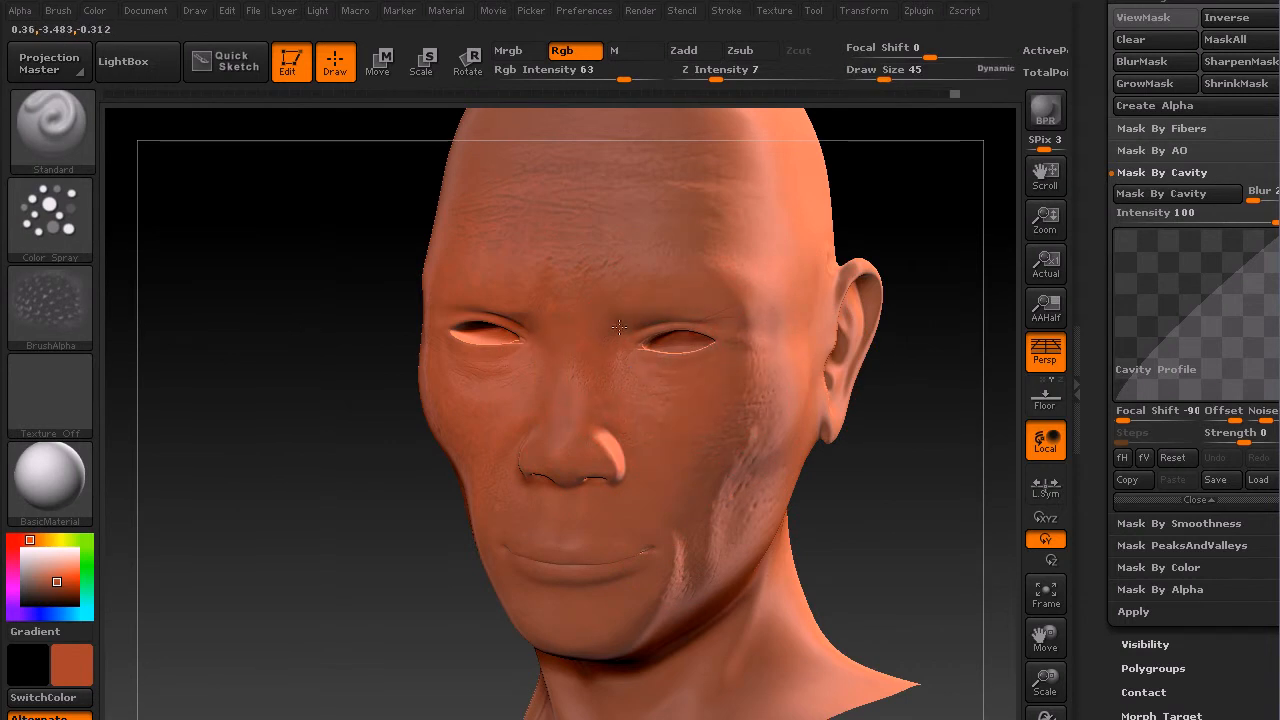
{"action": "left_click_drag", "start_coordinate": [363, 409], "coordinate": [573, 247]}
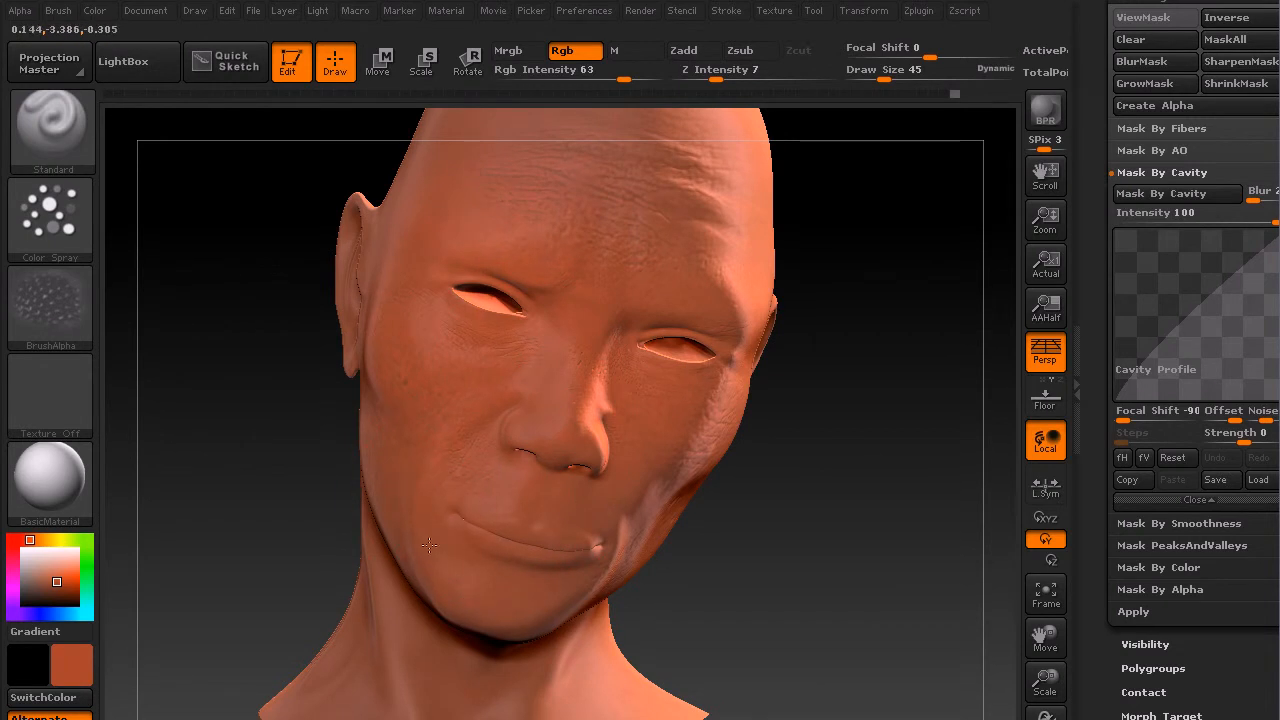
Step: Pick a teal color and set the draw size to 13
{"action": "left_click_drag", "start_coordinate": [40, 538], "coordinate": [88, 596]}
{"action": "left_click", "coordinate": [60, 588]}
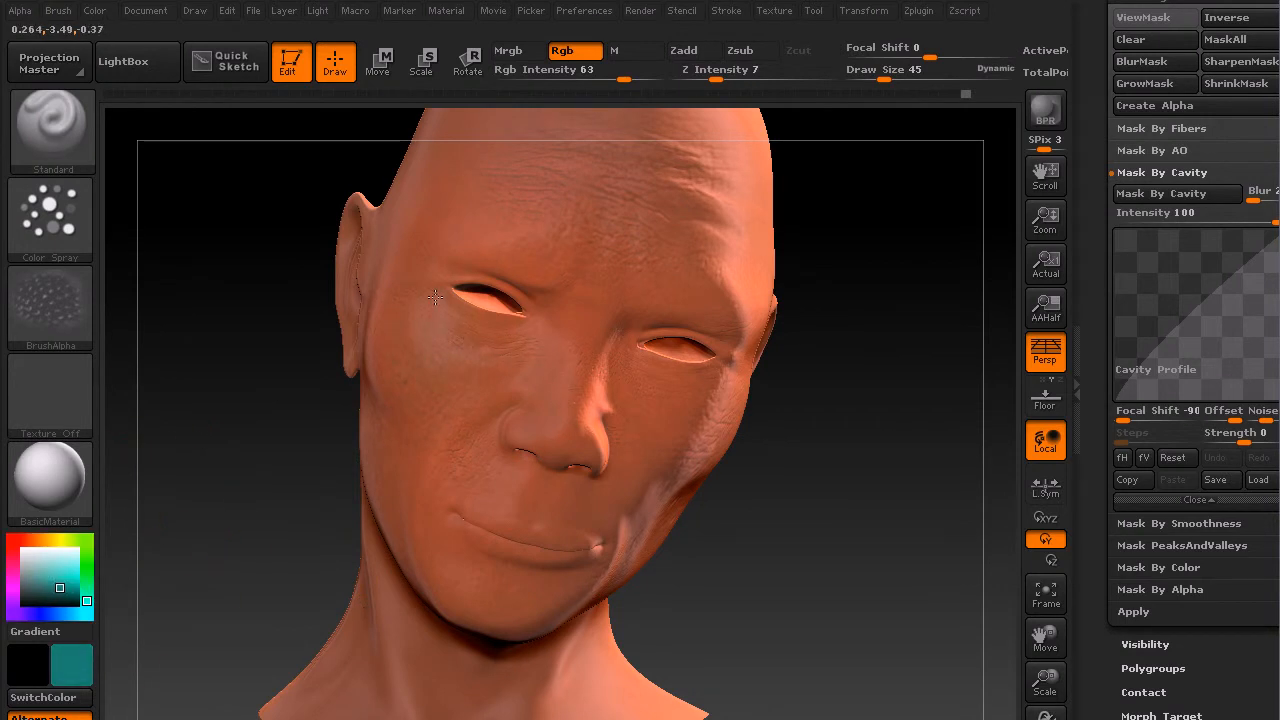
{"action": "key", "text": "s"}
{"action": "left_click_drag", "start_coordinate": [511, 378], "coordinate": [493, 378]}
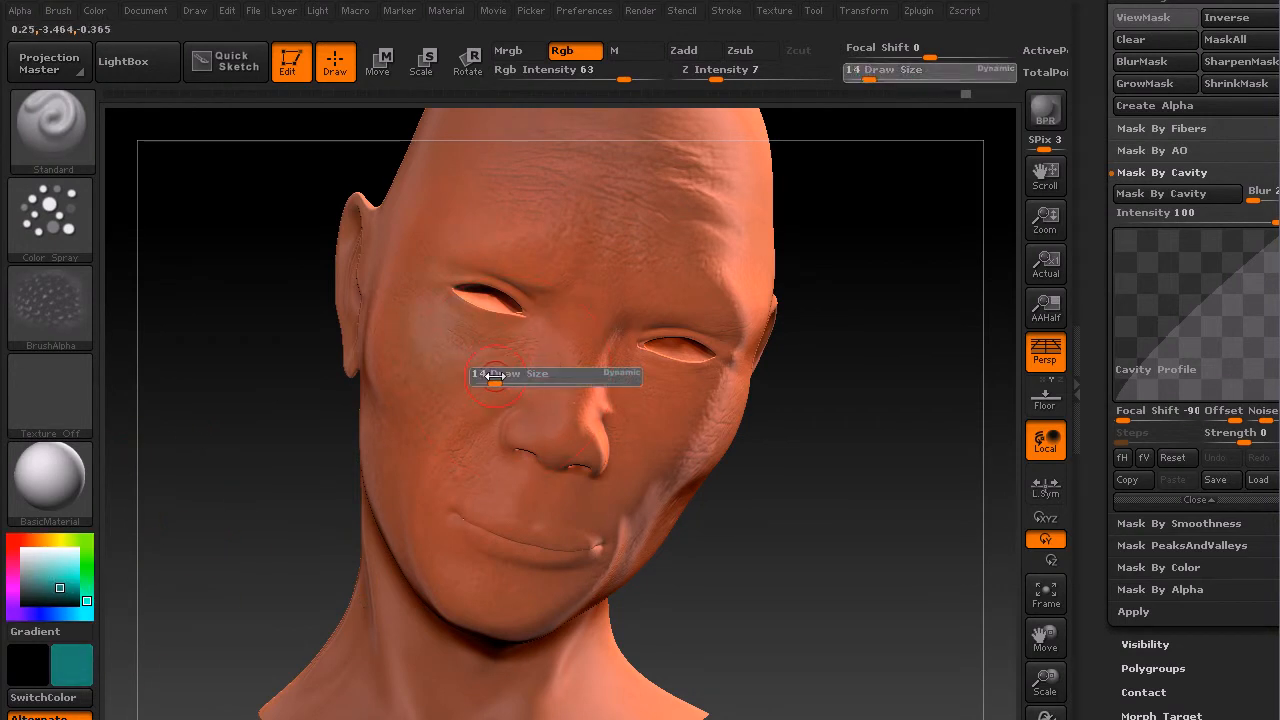
Step: Pick a darker teal and paint bluish shading under the eyes
{"action": "left_click", "coordinate": [52, 594]}
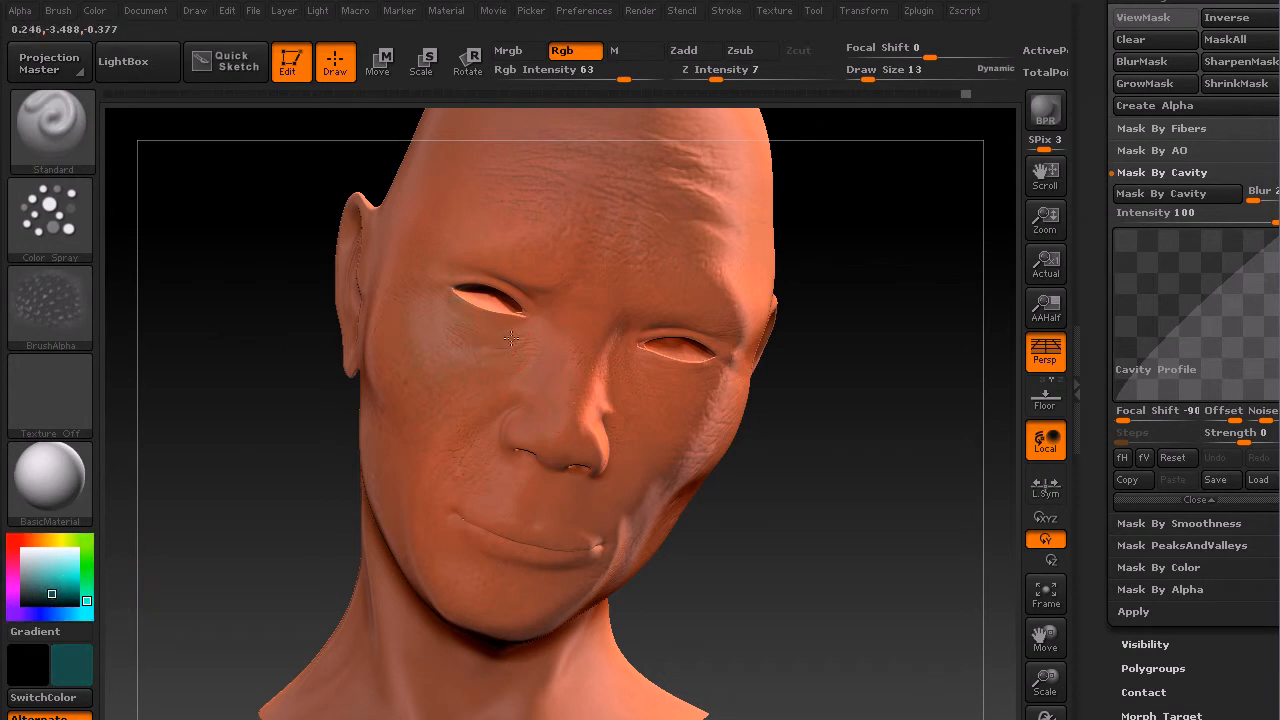
{"action": "left_click_drag", "start_coordinate": [862, 430], "coordinate": [764, 446]}
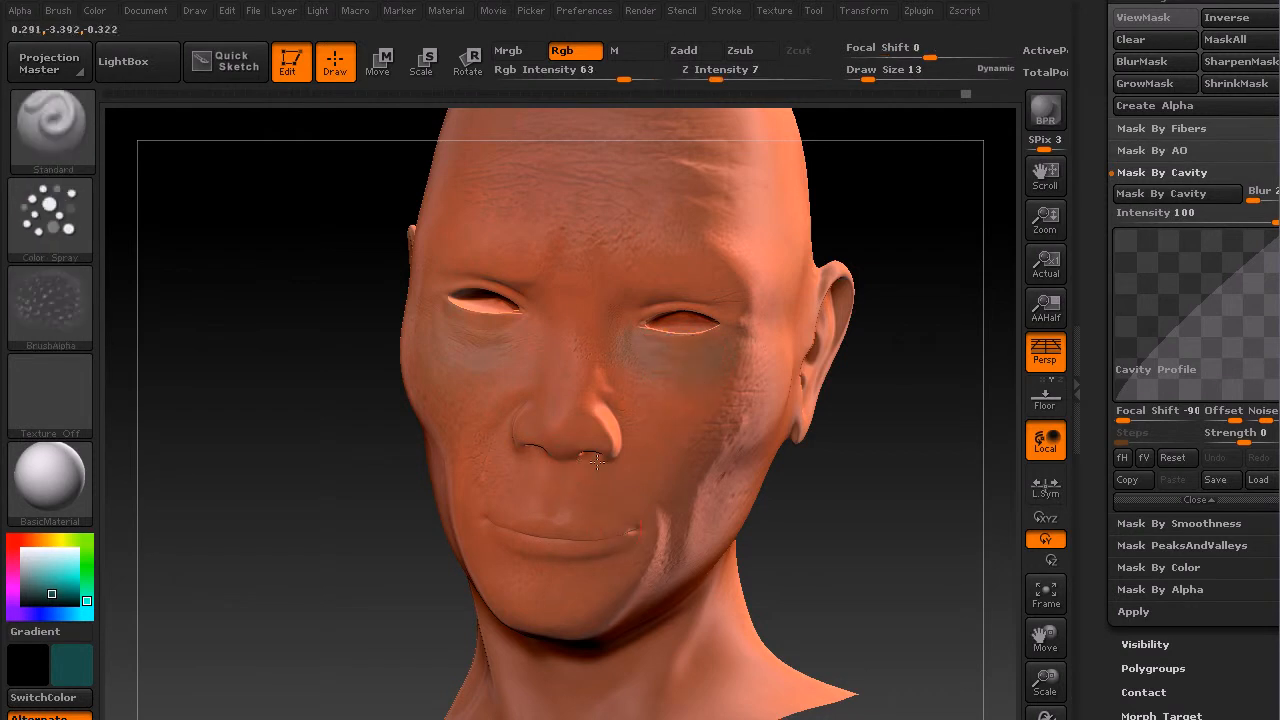
{"action": "left_click_drag", "start_coordinate": [920, 509], "coordinate": [771, 529]}
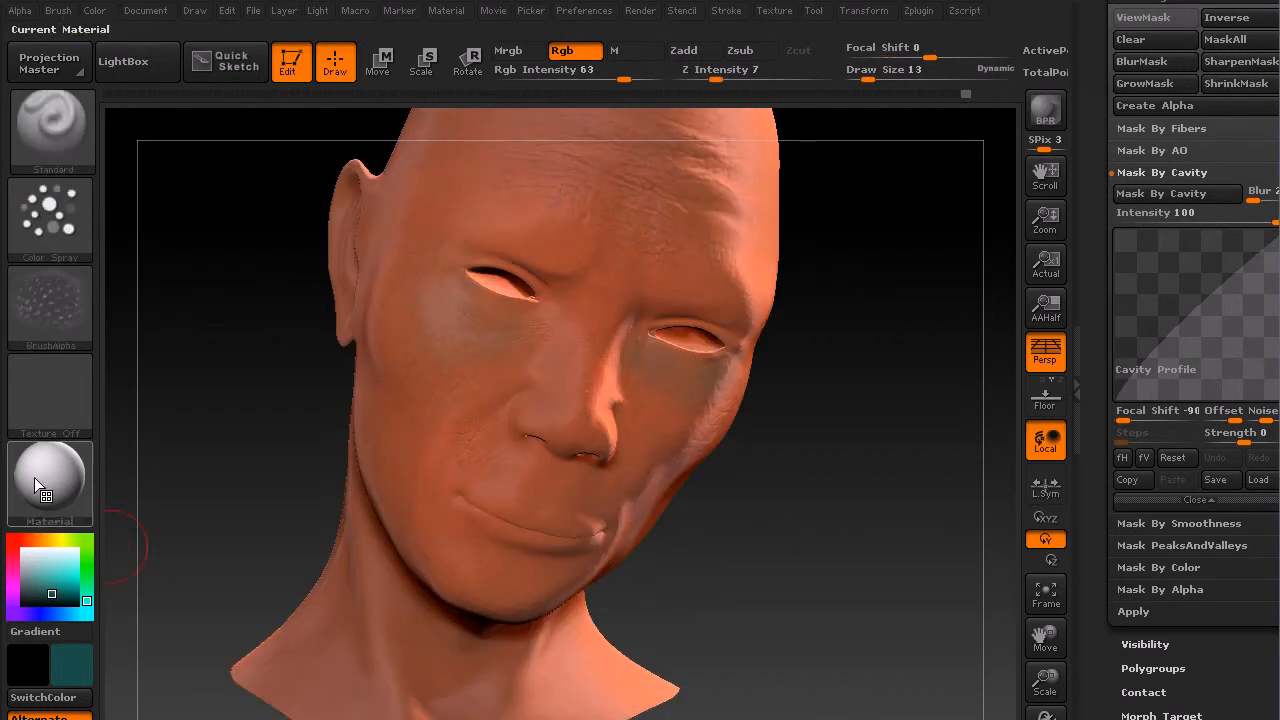
Step: Pick a dark red color and paint reddish tones on the nose, cheeks and chin
{"action": "left_click", "coordinate": [26, 540]}
{"action": "left_click", "coordinate": [56, 589]}
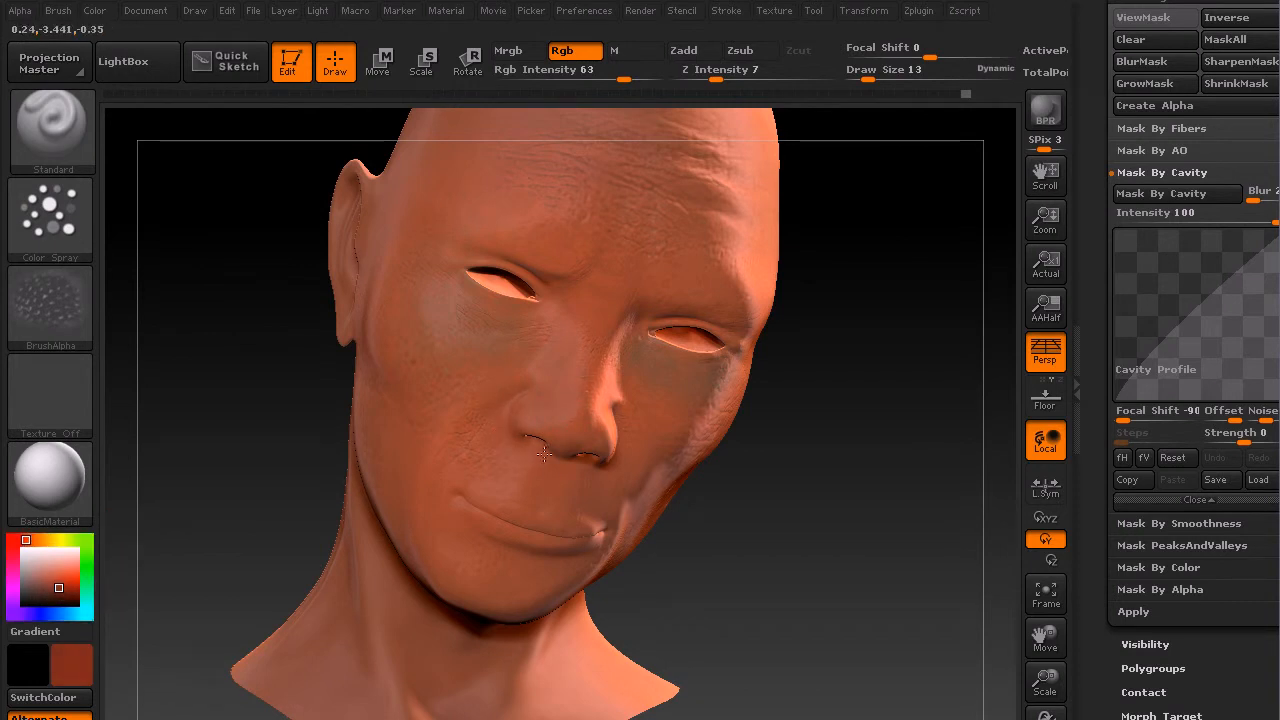
{"action": "left_click_drag", "start_coordinate": [925, 478], "coordinate": [778, 474]}
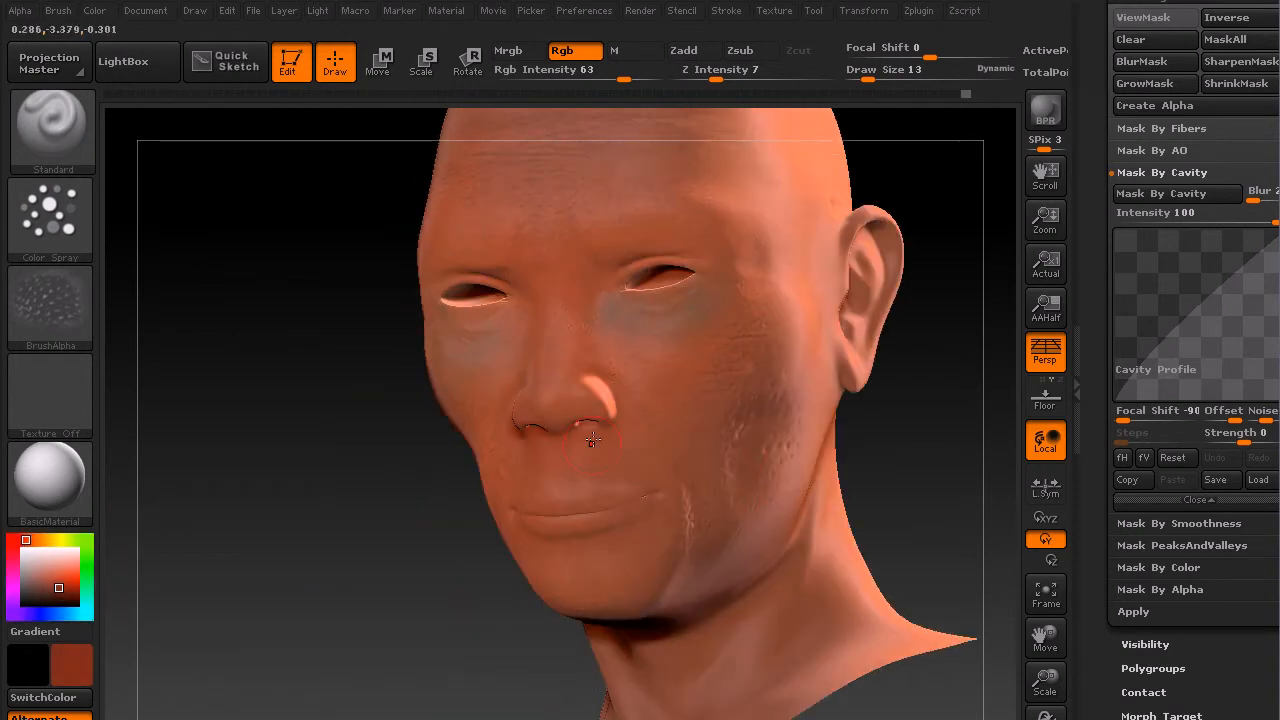
{"action": "left_click_drag", "start_coordinate": [385, 537], "coordinate": [500, 492]}
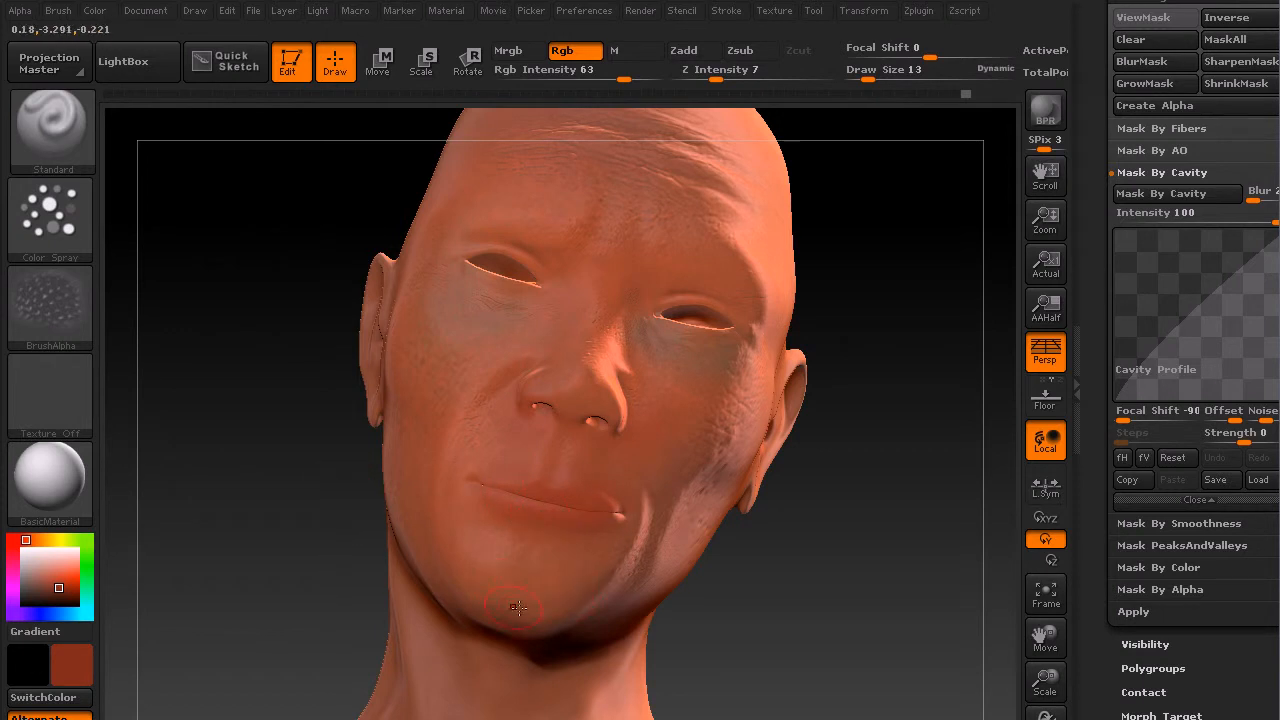
{"action": "left_click_drag", "start_coordinate": [867, 497], "coordinate": [880, 557]}
{"action": "left_click_drag", "start_coordinate": [200, 457], "coordinate": [294, 443]}
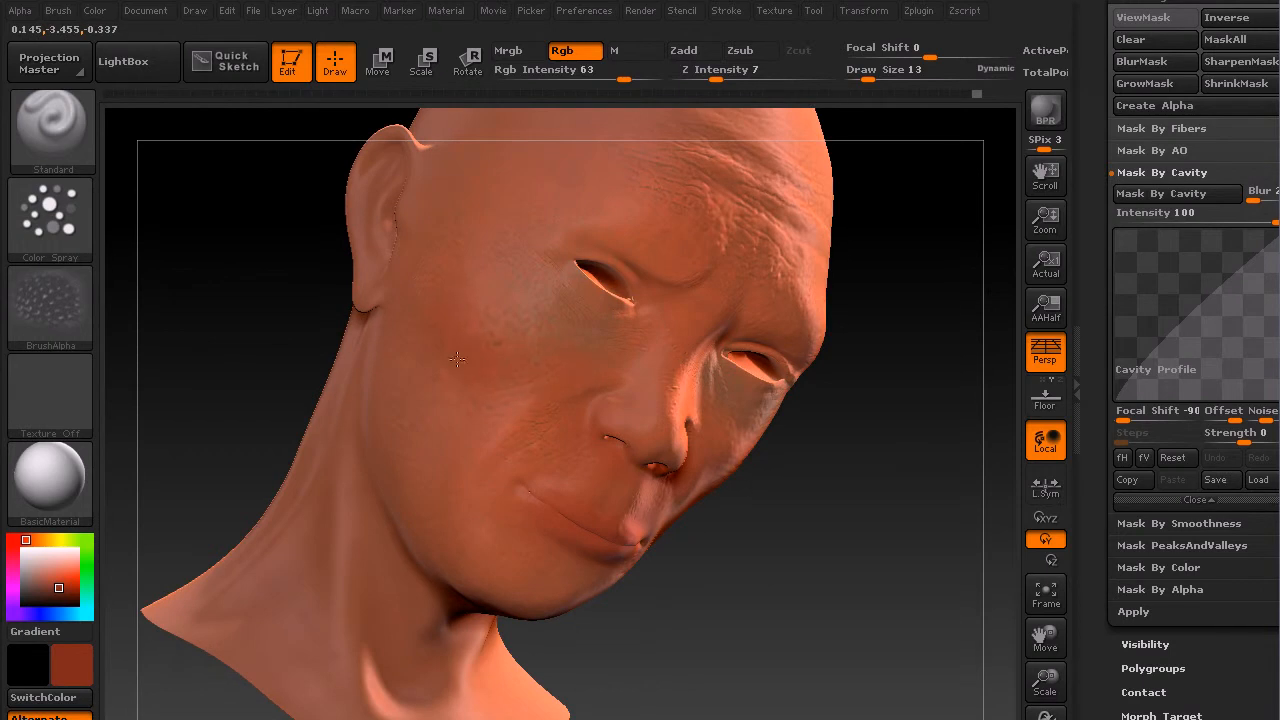
{"action": "left_click_drag", "start_coordinate": [823, 515], "coordinate": [700, 362]}
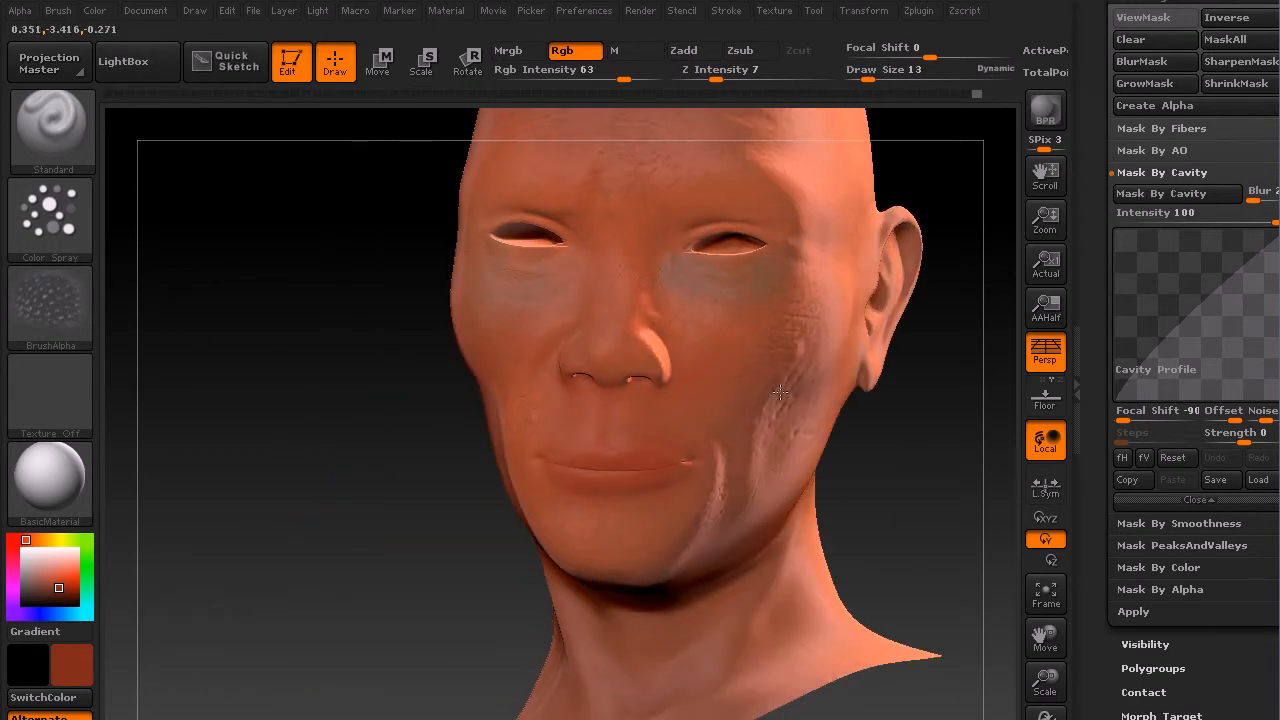
{"action": "left_click_drag", "start_coordinate": [908, 451], "coordinate": [711, 626]}
Step: Pick a dark teal-blue color and paint bluish tones on the temples, jaw and cheeks
{"action": "left_click", "coordinate": [64, 540]}
{"action": "mouse_move", "coordinate": [68, 538]}
{"action": "left_mouse_down"}
{"action": "mouse_move", "coordinate": [87, 600]}
{"action": "mouse_move", "coordinate": [51, 592]}
{"action": "mouse_move", "coordinate": [70, 613]}
{"action": "left_mouse_up"}
{"action": "left_click_drag", "start_coordinate": [254, 489], "coordinate": [766, 266]}
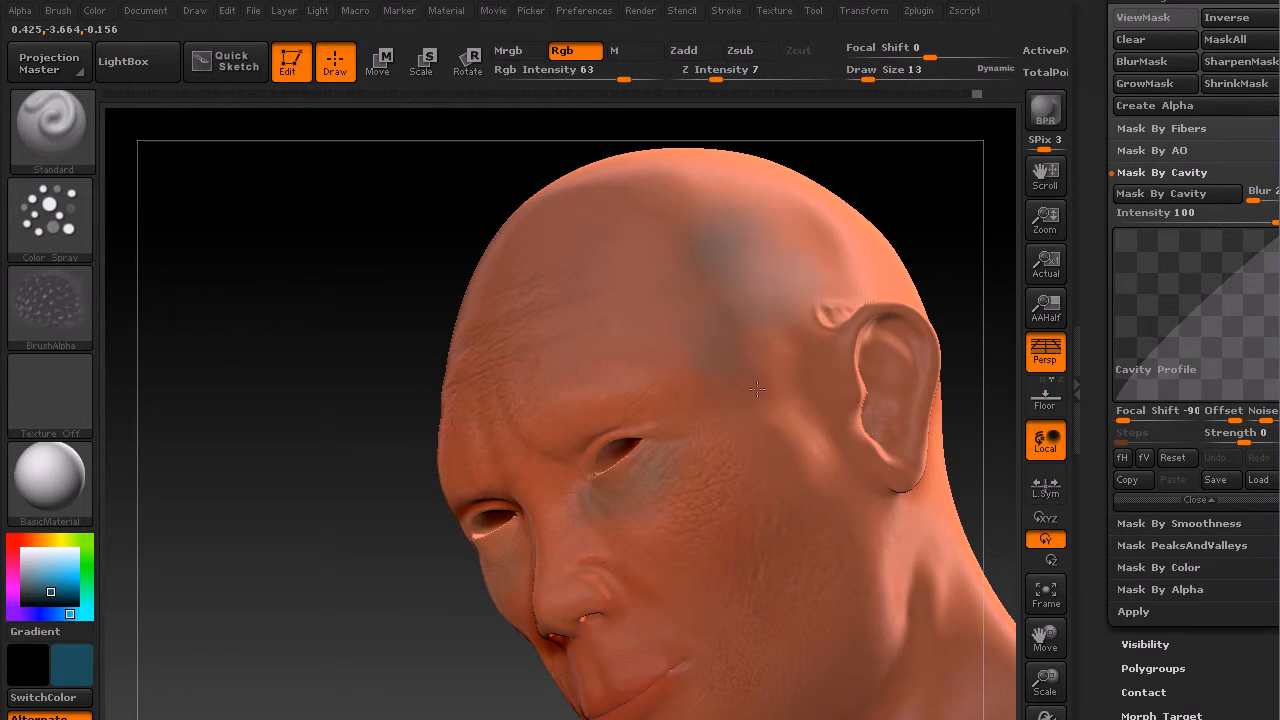
{"action": "left_click_drag", "start_coordinate": [273, 483], "coordinate": [549, 426]}
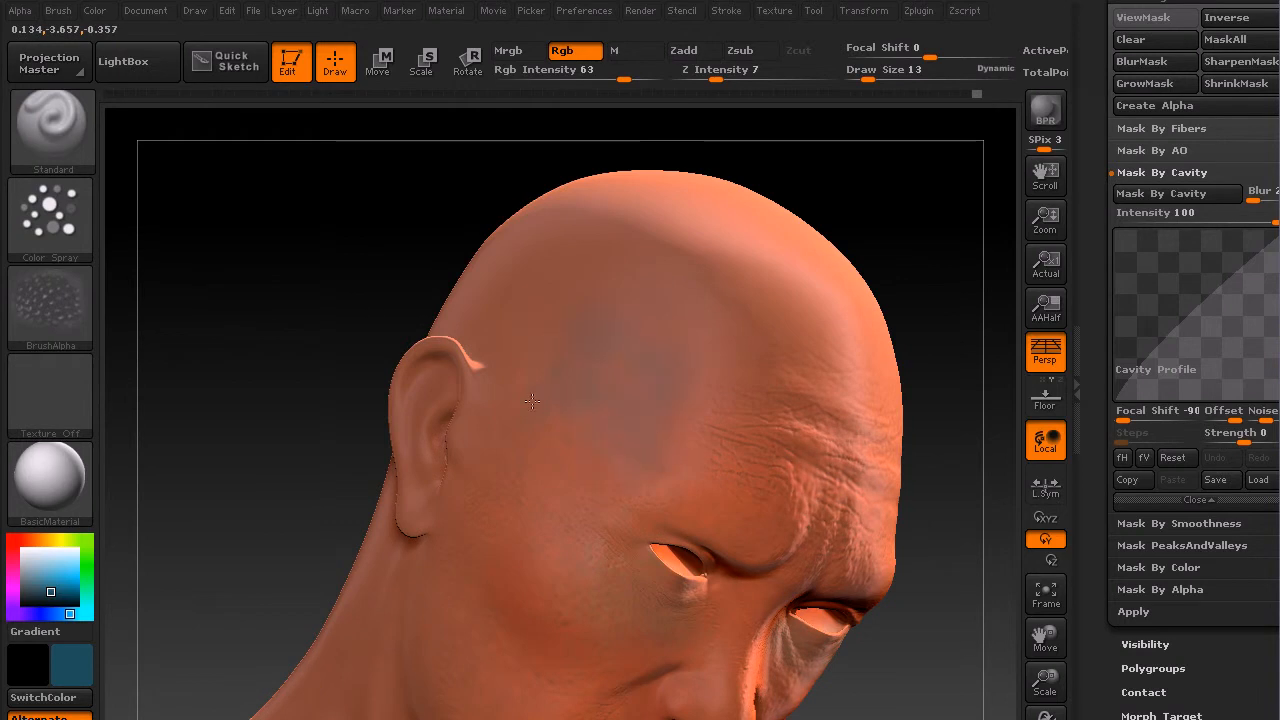
{"action": "left_click_drag", "start_coordinate": [405, 535], "coordinate": [862, 557]}
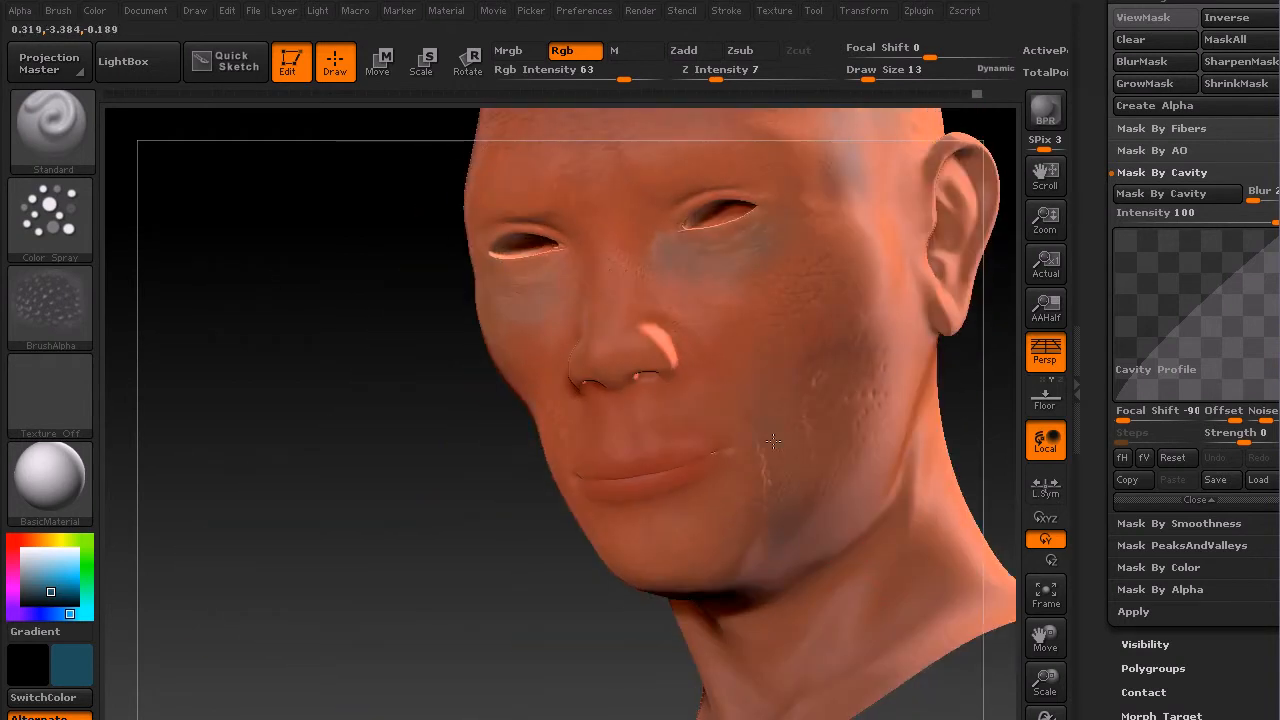
{"action": "left_click_drag", "start_coordinate": [449, 531], "coordinate": [644, 389]}
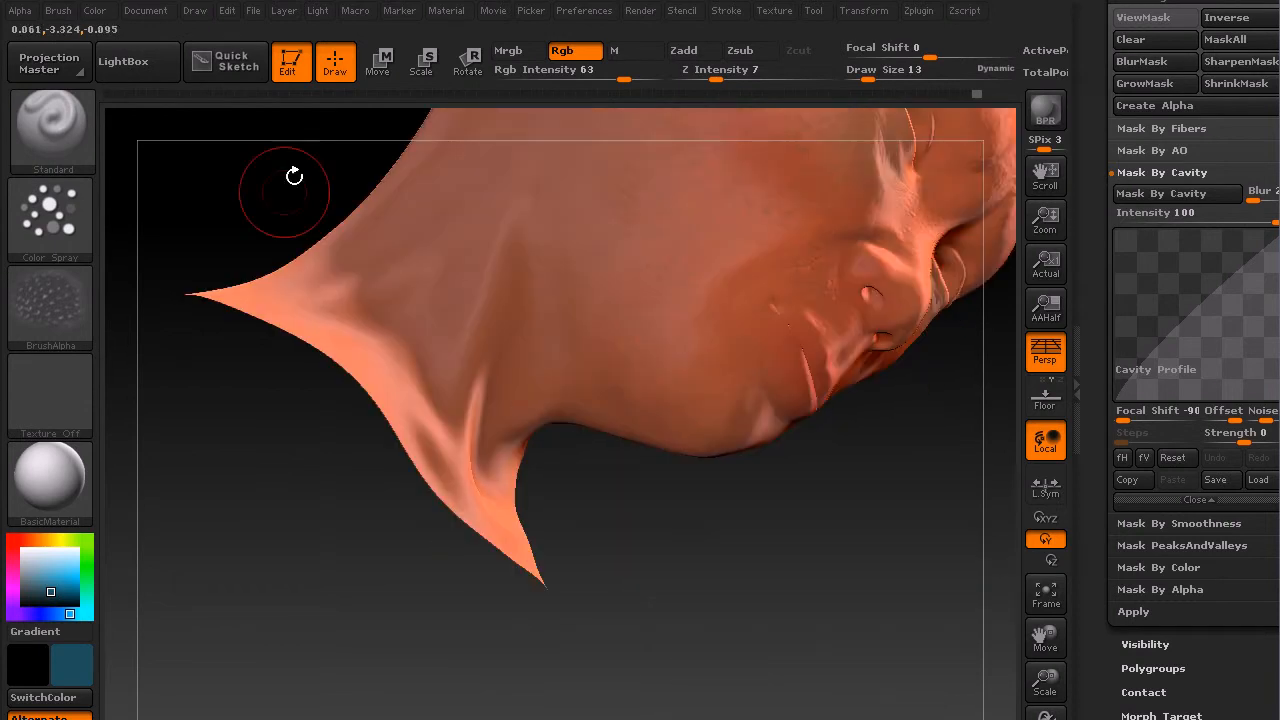
{"action": "left_click_drag", "start_coordinate": [322, 235], "coordinate": [328, 430], "text": "alt"}
{"action": "left_click_drag", "start_coordinate": [311, 240], "coordinate": [430, 418]}
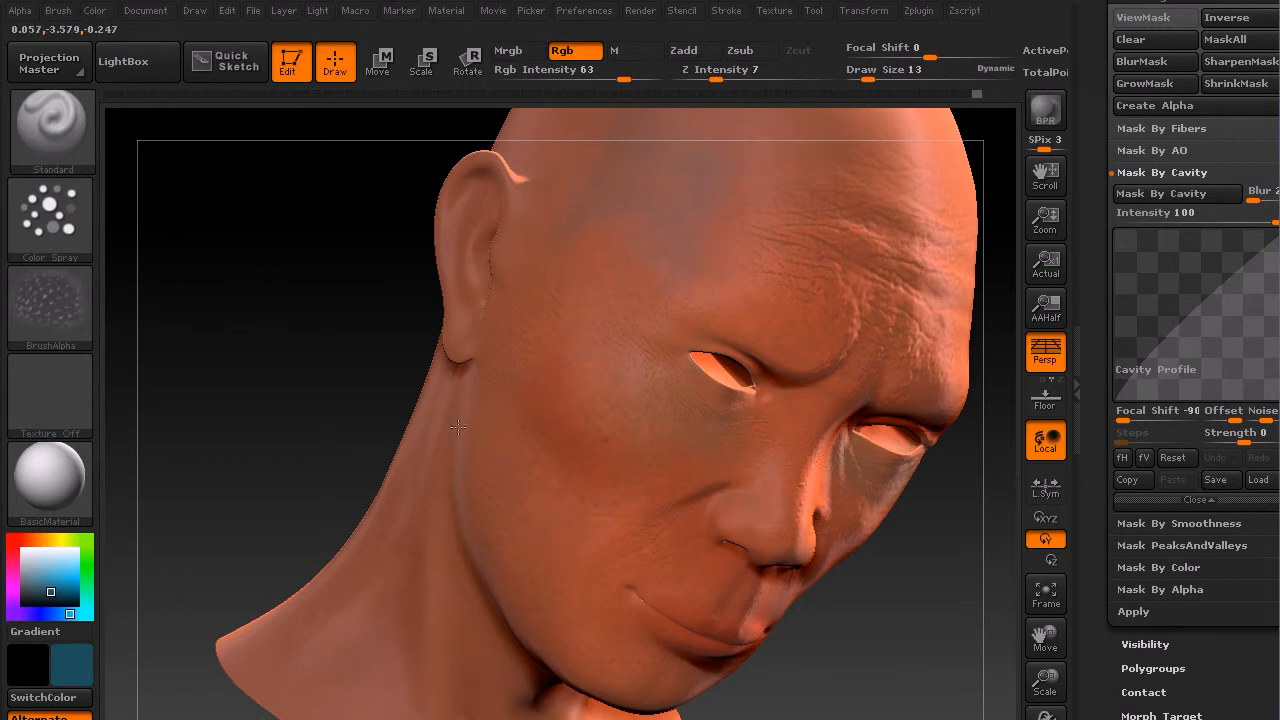
Step: Save the project file
{"action": "left_click_drag", "start_coordinate": [371, 397], "coordinate": [298, 320]}
{"action": "left_click_drag", "start_coordinate": [990, 412], "coordinate": [871, 457], "text": "alt"}
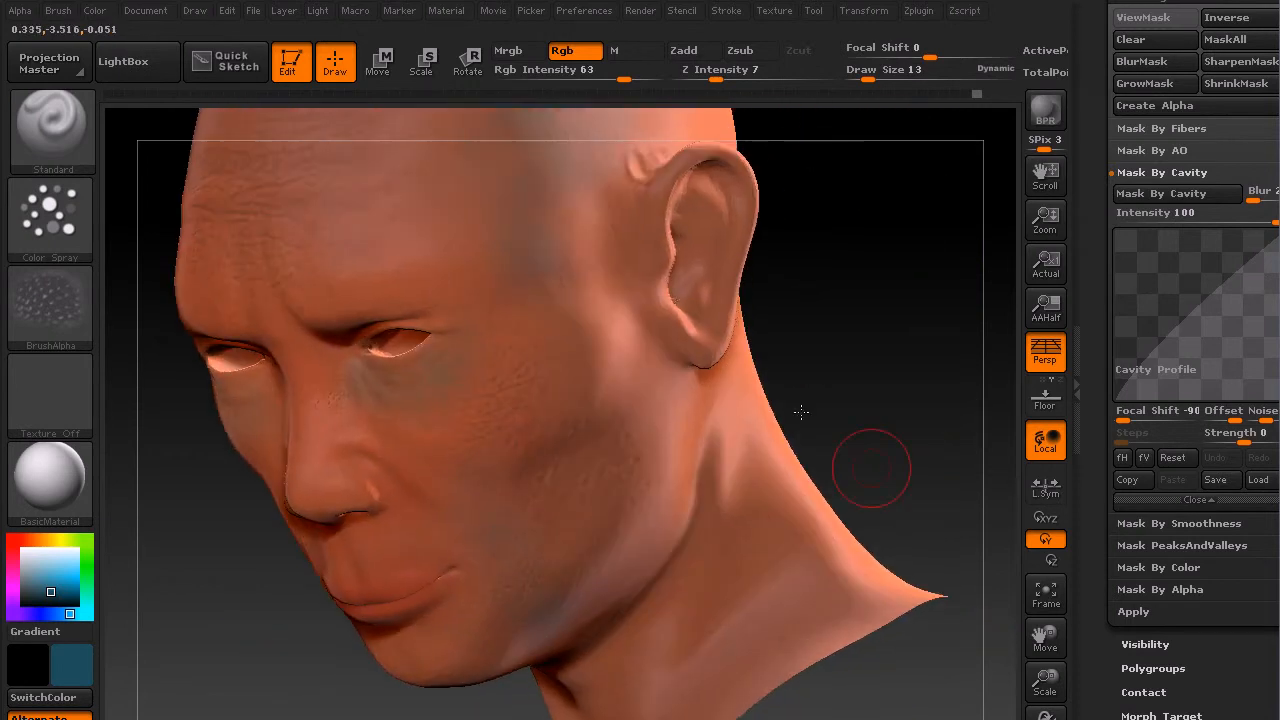
{"action": "key", "text": "ctrl+s"}
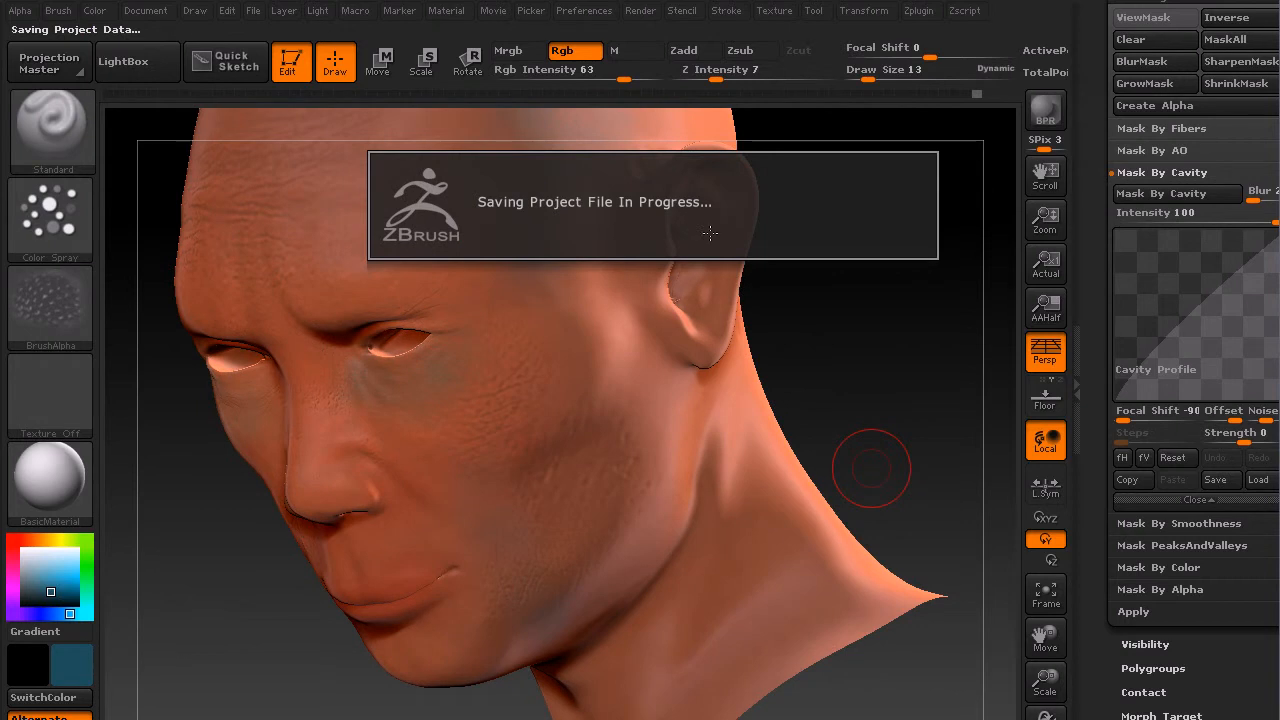
Step: Pick a light red color for the next skin tones
{"action": "left_click_drag", "start_coordinate": [871, 467], "coordinate": [804, 287]}
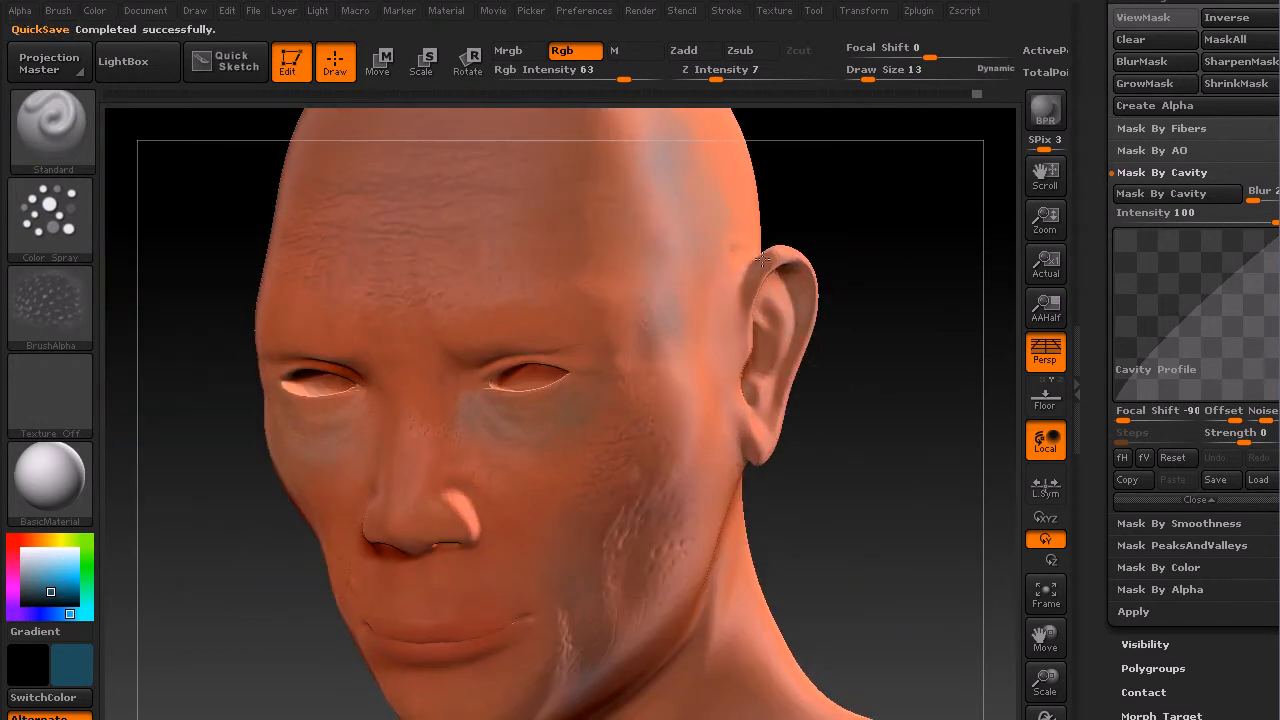
{"action": "left_click_drag", "start_coordinate": [862, 450], "coordinate": [782, 477]}
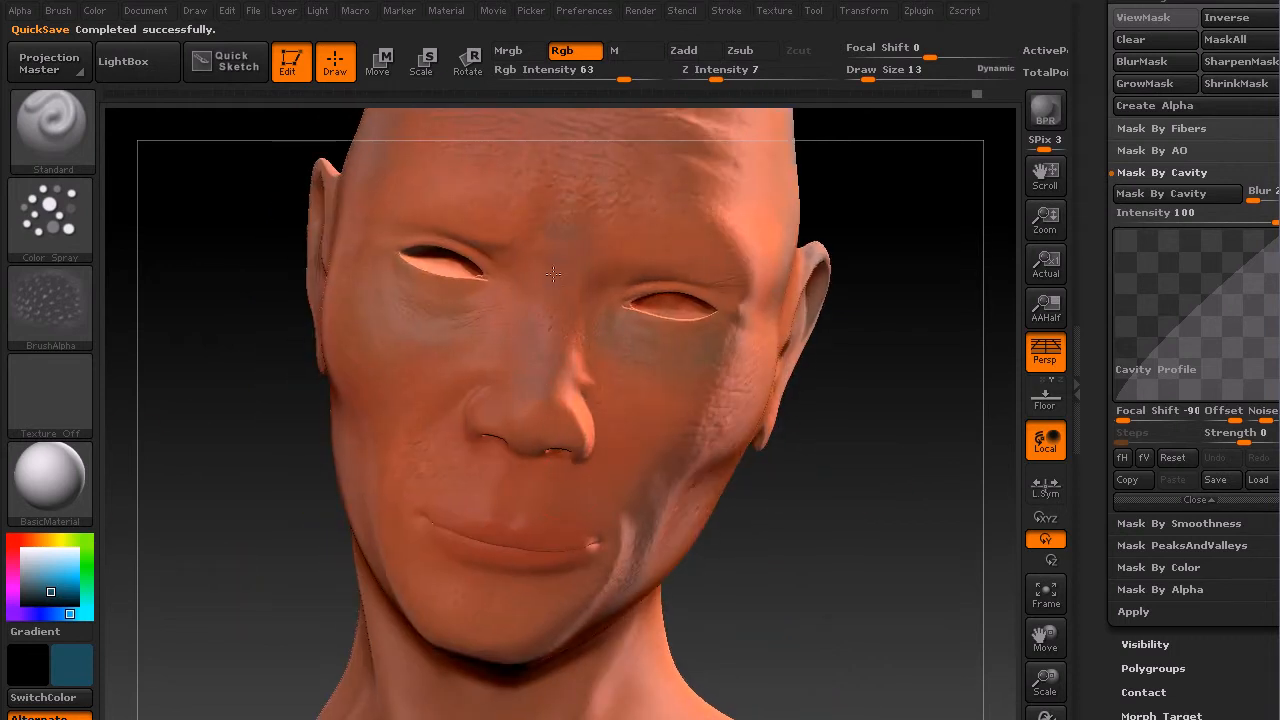
{"action": "left_click", "coordinate": [13, 540]}
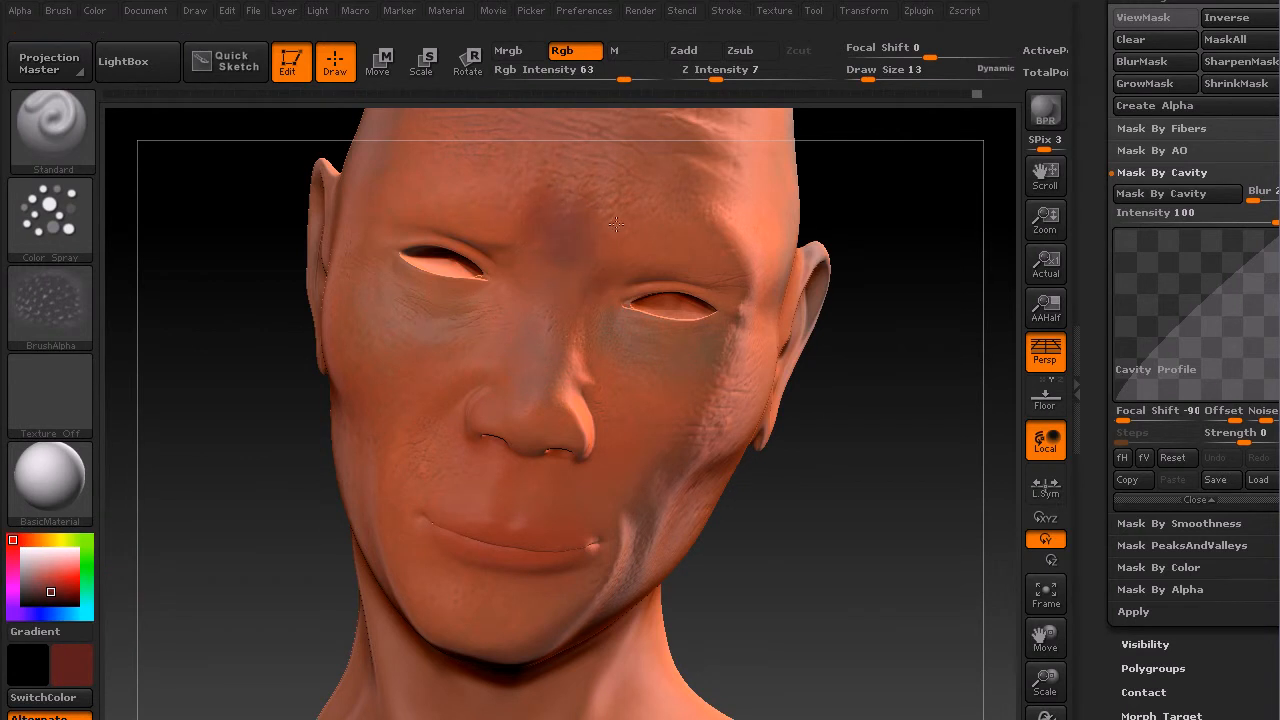
{"action": "left_click_drag", "start_coordinate": [51, 593], "coordinate": [50, 578]}
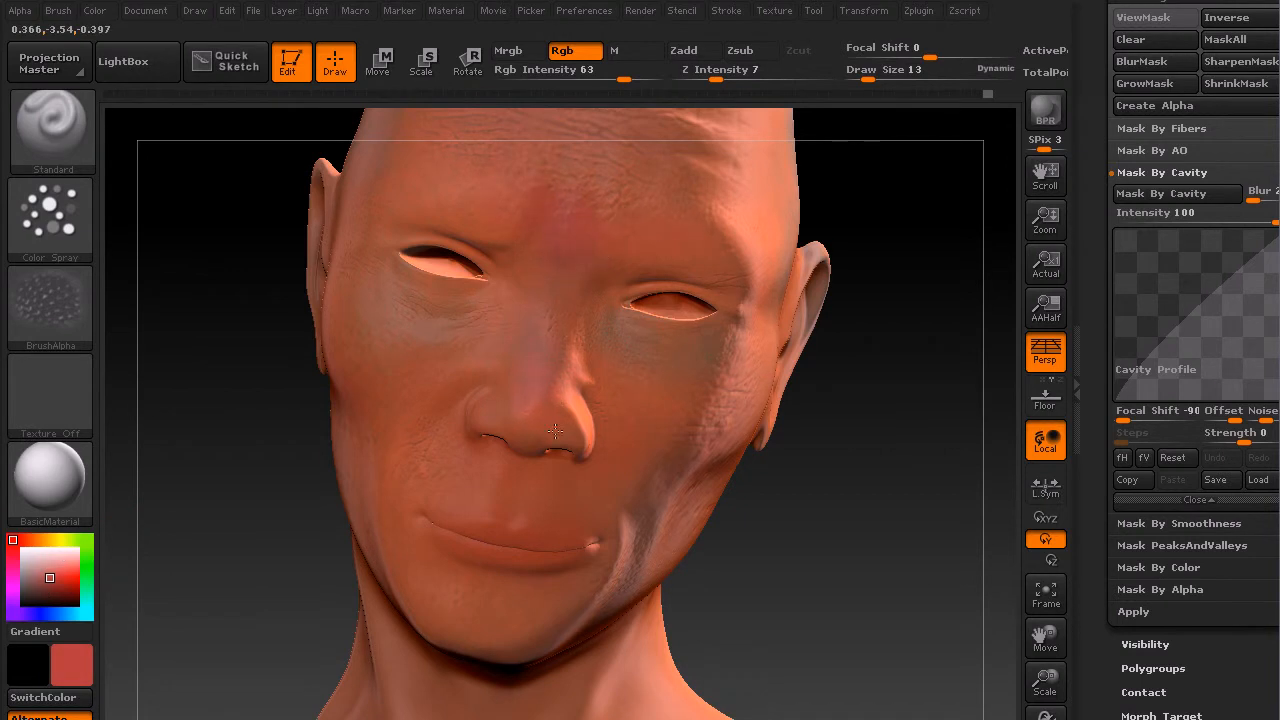
Step: Invert the cavity mask and turn off the mask display
{"action": "left_click_drag", "start_coordinate": [777, 517], "coordinate": [695, 520]}
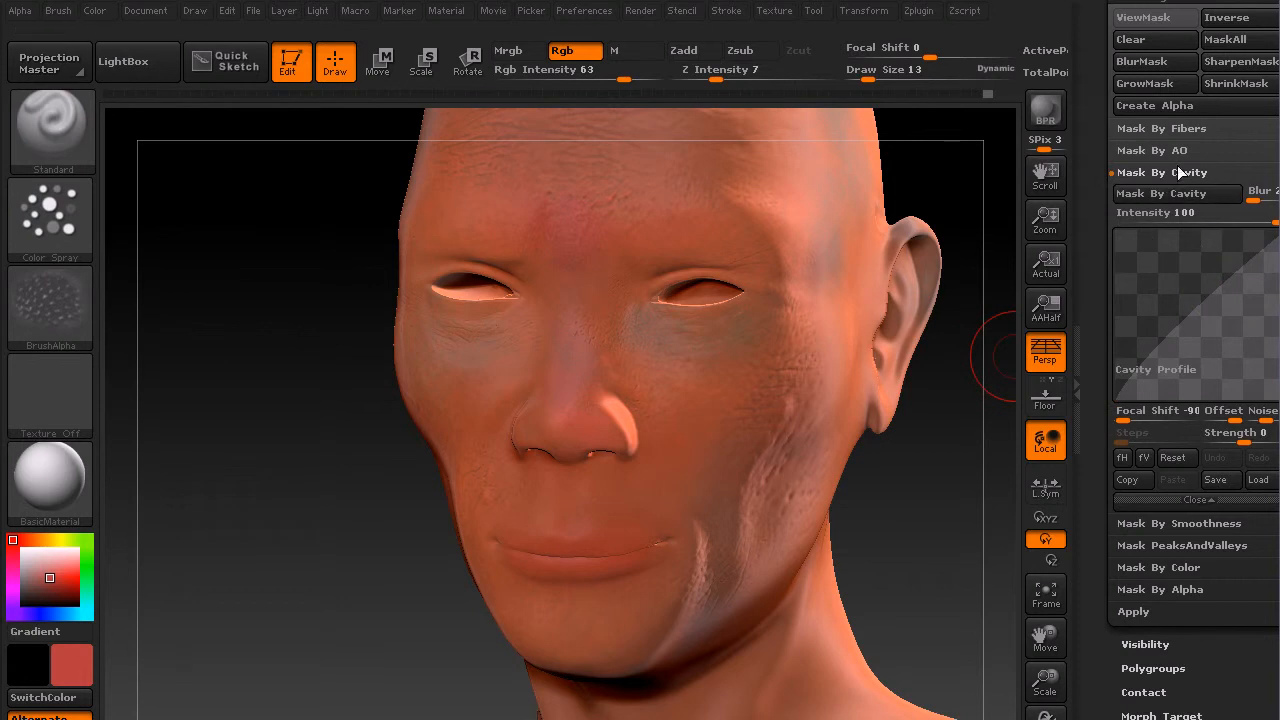
{"action": "left_click", "coordinate": [1232, 24]}
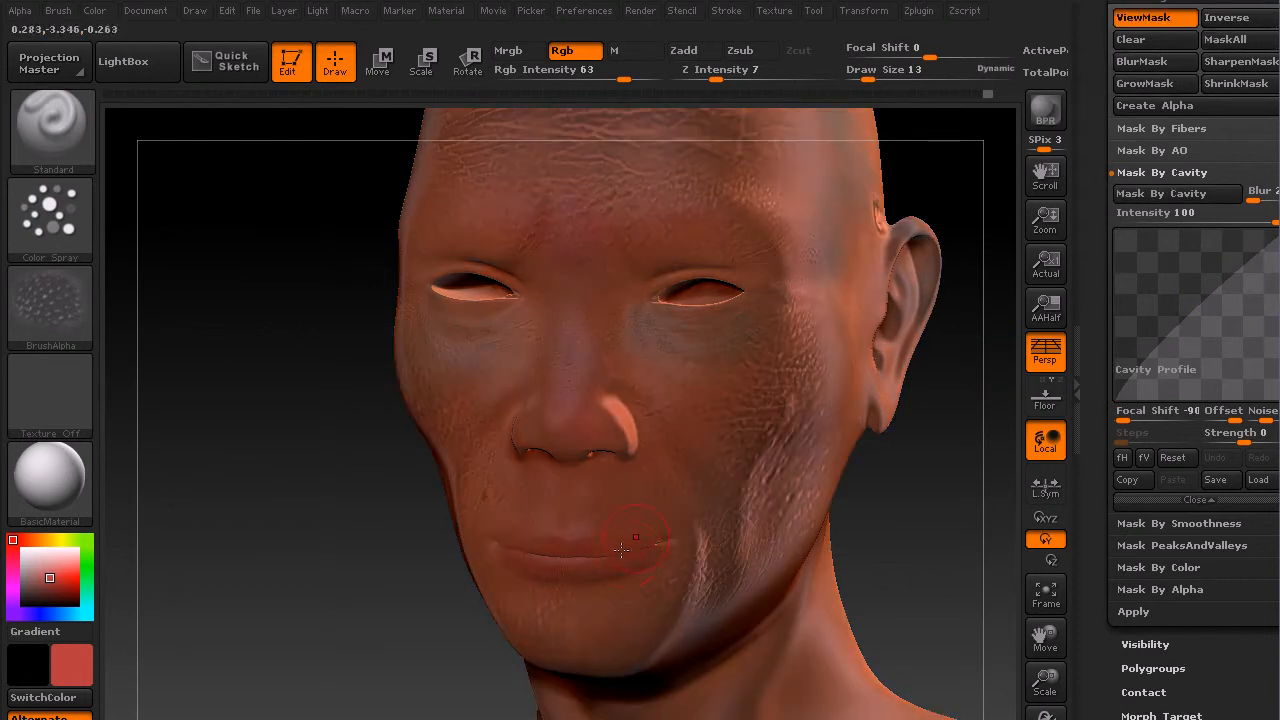
{"action": "left_click", "coordinate": [1155, 22]}
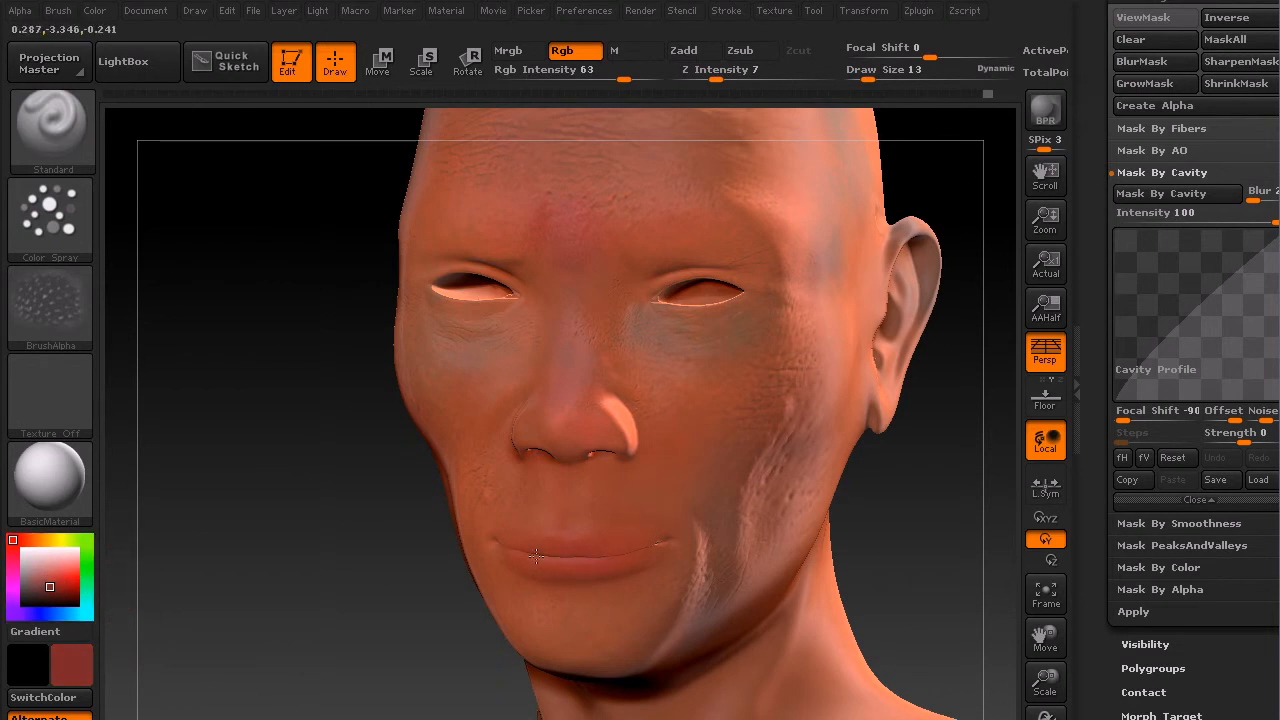
Step: Pick an orange-brown color
{"action": "left_click_drag", "start_coordinate": [219, 628], "coordinate": [338, 575]}
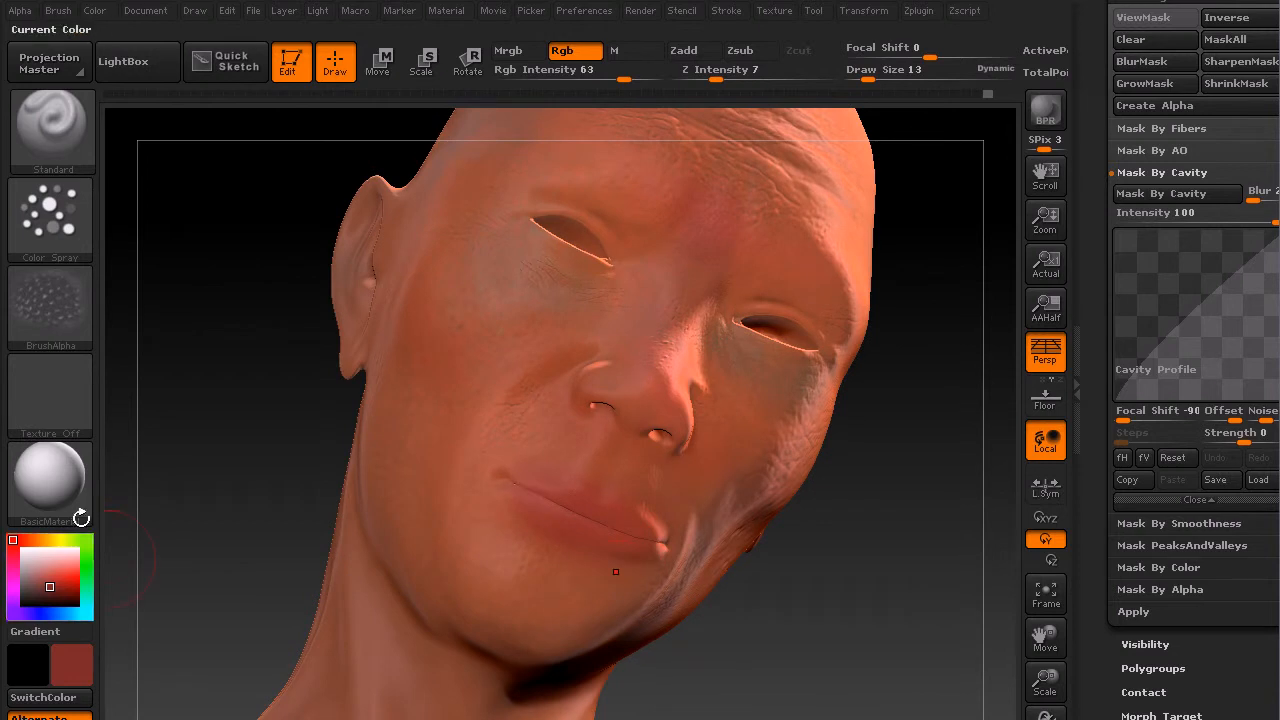
{"action": "left_click_drag", "start_coordinate": [803, 608], "coordinate": [787, 611]}
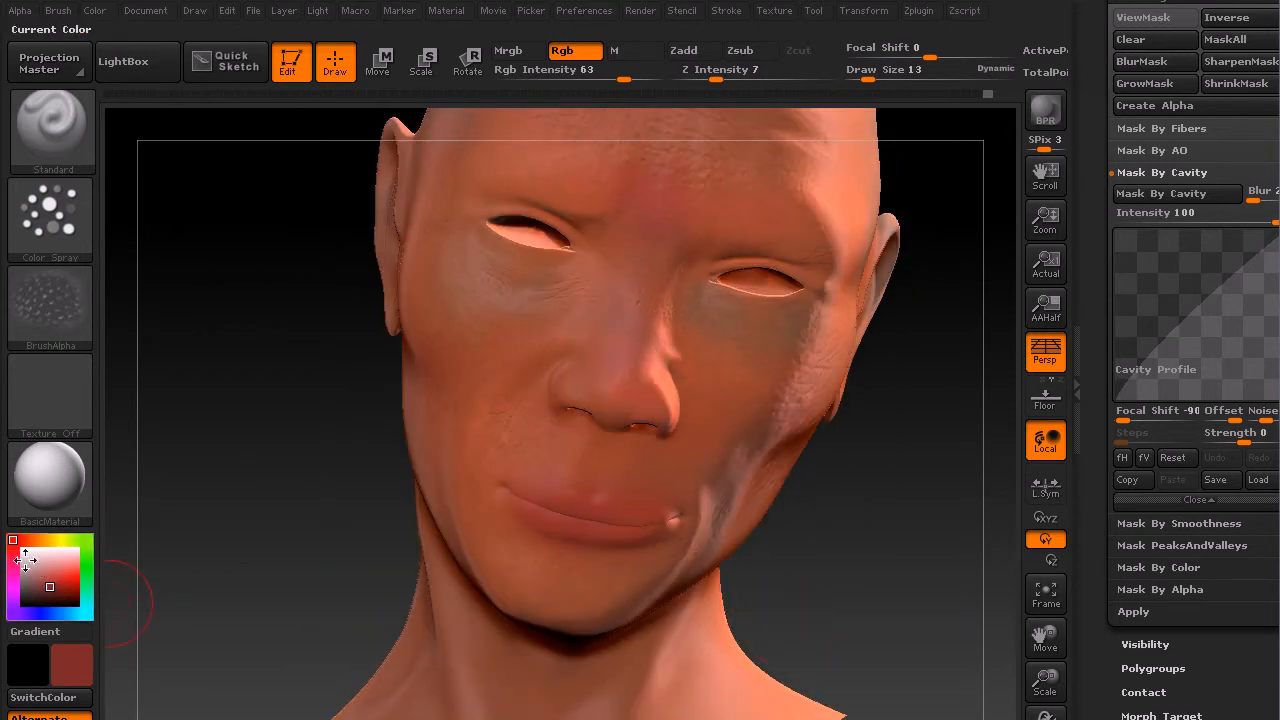
{"action": "left_click_drag", "start_coordinate": [17, 541], "coordinate": [29, 540]}
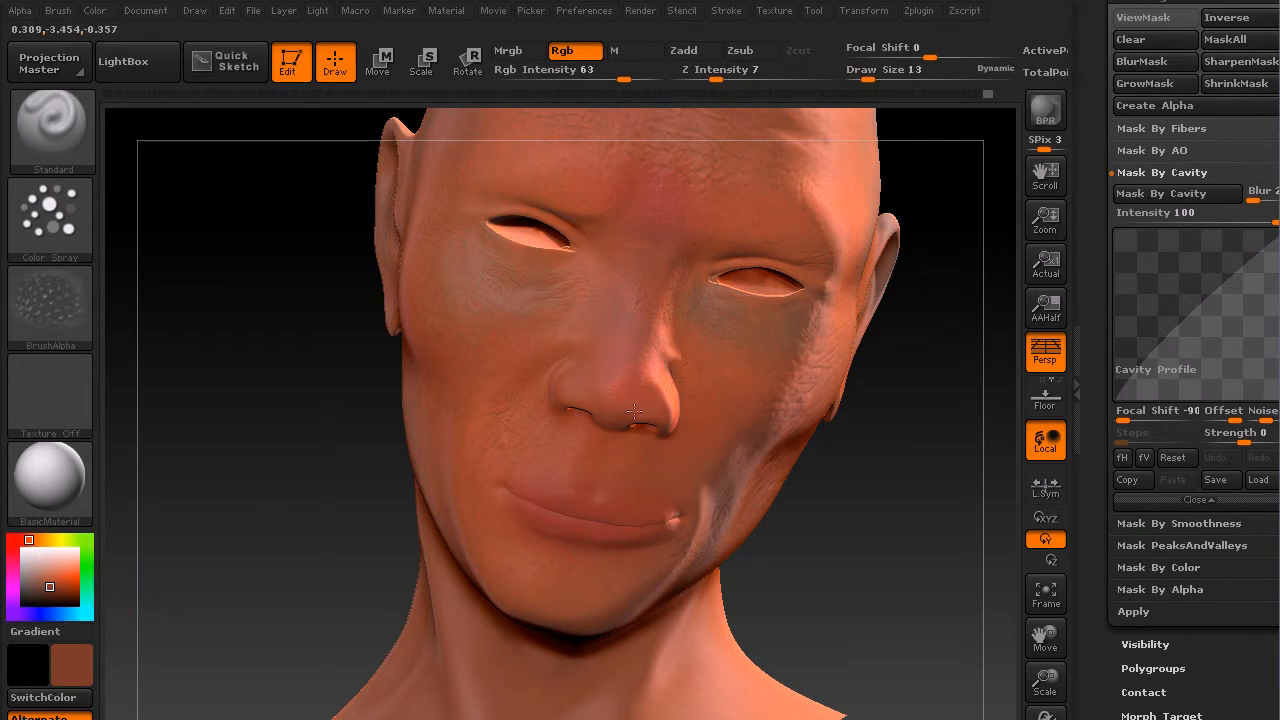
Step: Pick an olive green color, then switch to a blue color
{"action": "left_click_drag", "start_coordinate": [880, 409], "coordinate": [842, 565]}
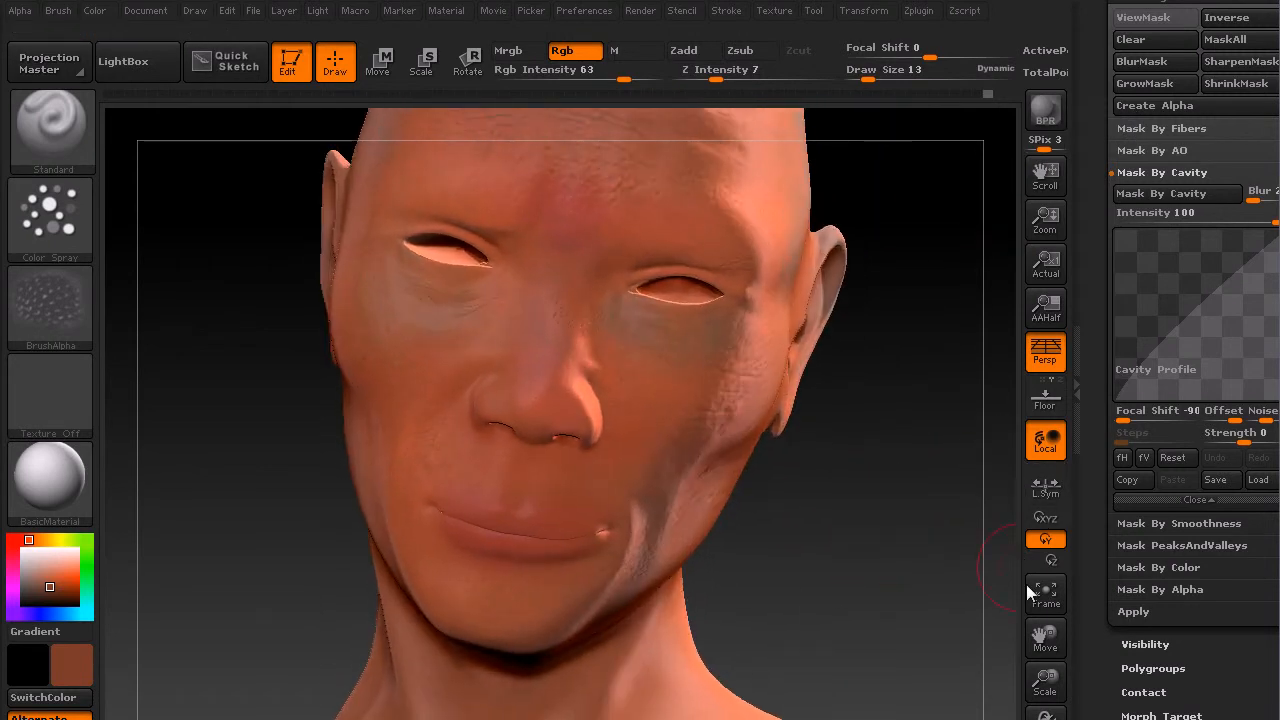
{"action": "left_click_drag", "start_coordinate": [1045, 680], "coordinate": [1060, 570]}
{"action": "left_click_drag", "start_coordinate": [776, 438], "coordinate": [800, 506]}
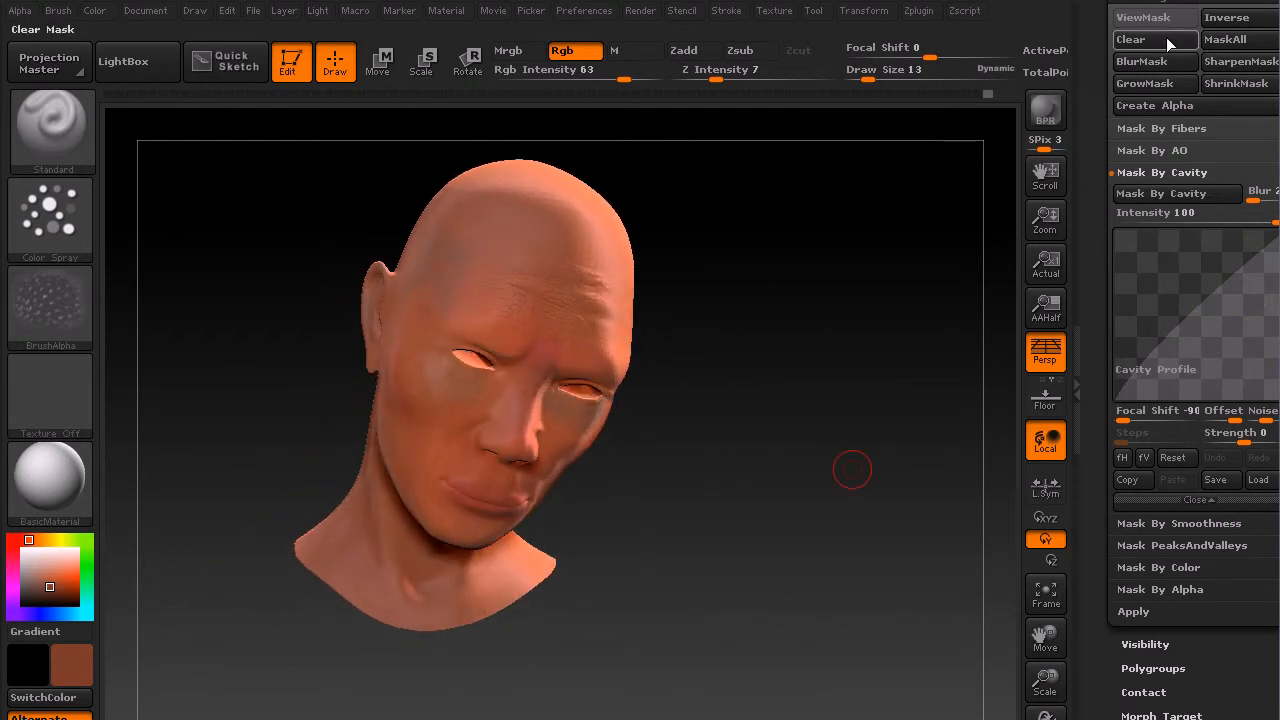
{"action": "left_click_drag", "start_coordinate": [44, 540], "coordinate": [73, 540]}
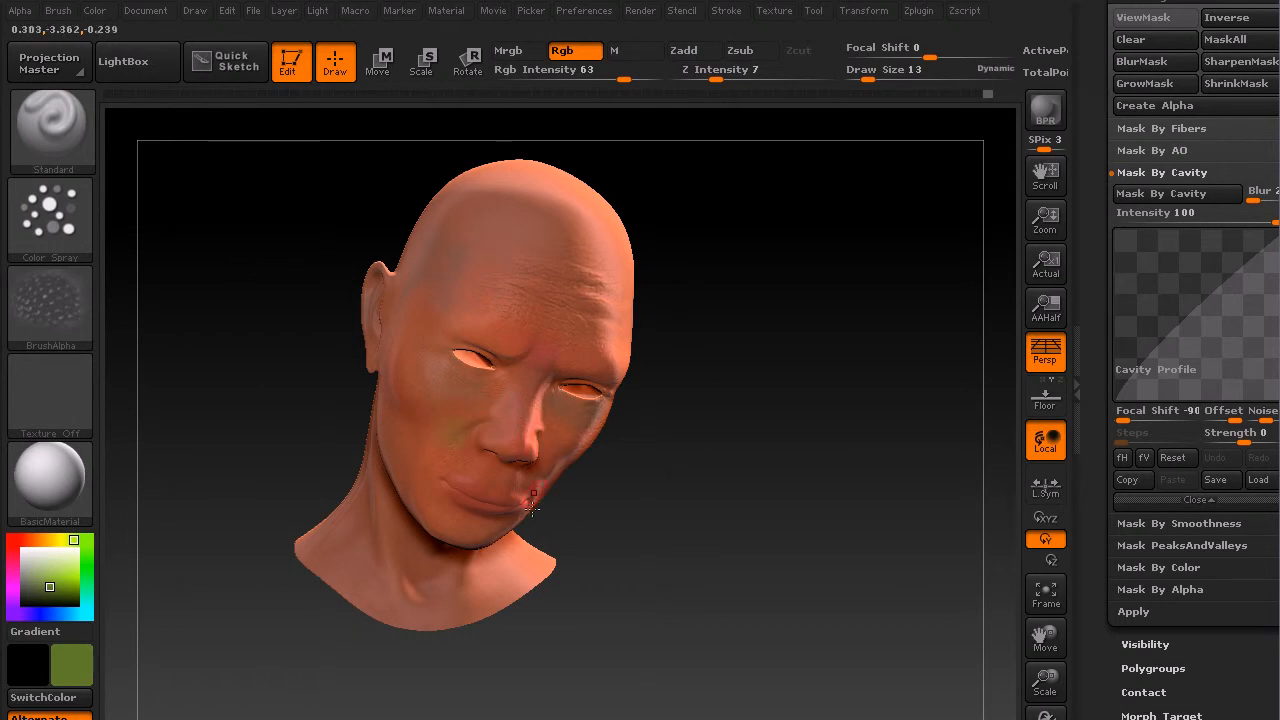
{"action": "key", "text": "ctrl"}
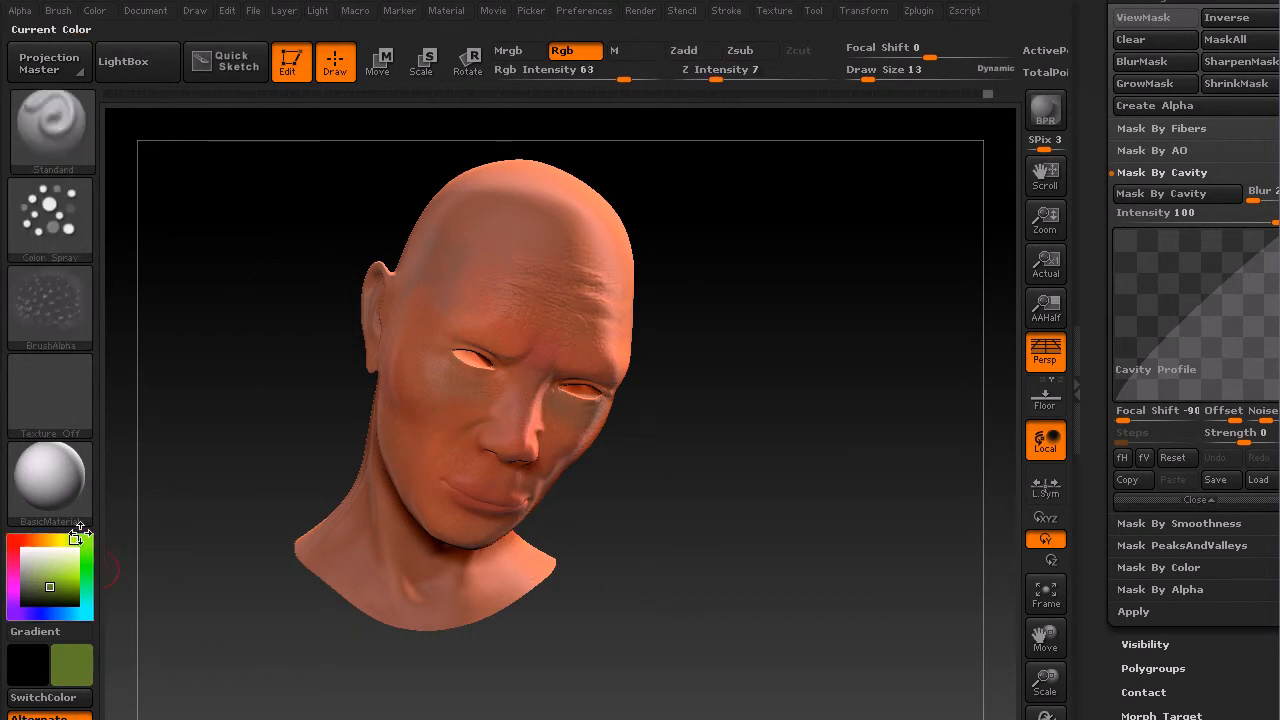
{"action": "mouse_move", "coordinate": [85, 540]}
{"action": "left_mouse_down"}
{"action": "mouse_move", "coordinate": [83, 609]}
{"action": "mouse_move", "coordinate": [61, 614]}
{"action": "left_mouse_up"}
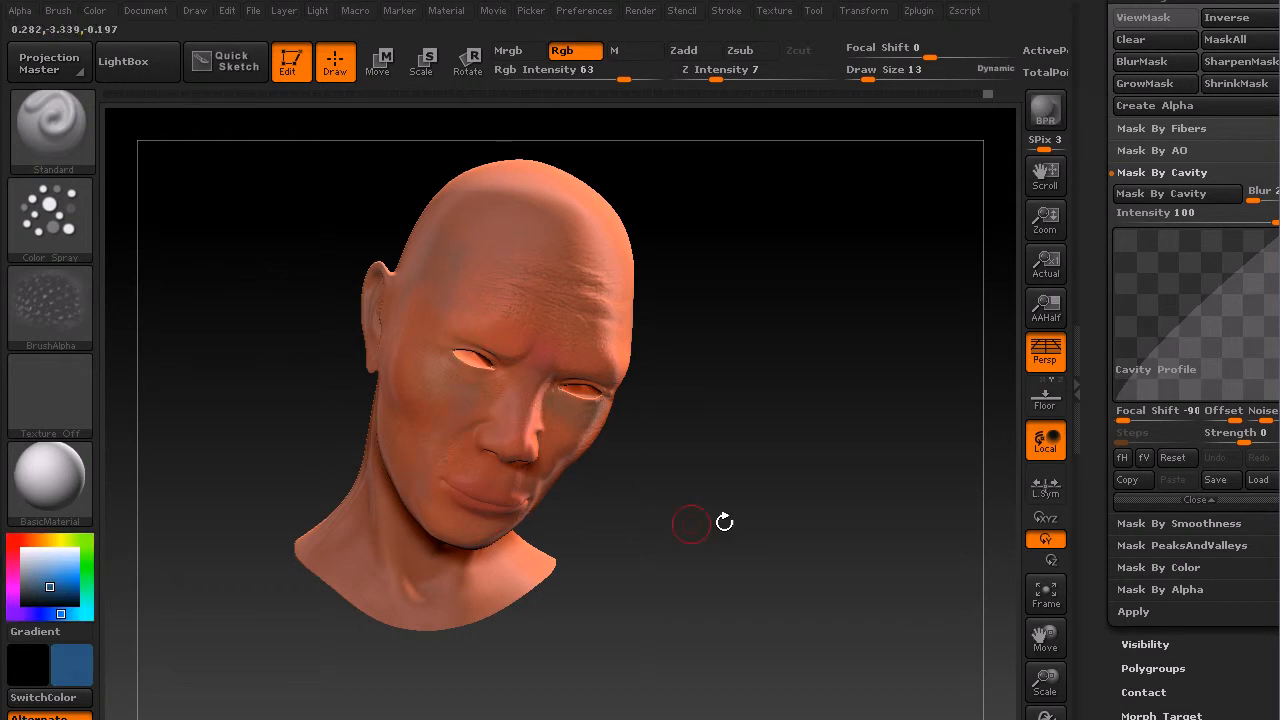
Step: Sample the skin color from the forehead of the head model
{"action": "left_click_drag", "start_coordinate": [770, 535], "coordinate": [672, 490]}
{"action": "left_click_drag", "start_coordinate": [598, 472], "coordinate": [604, 441]}
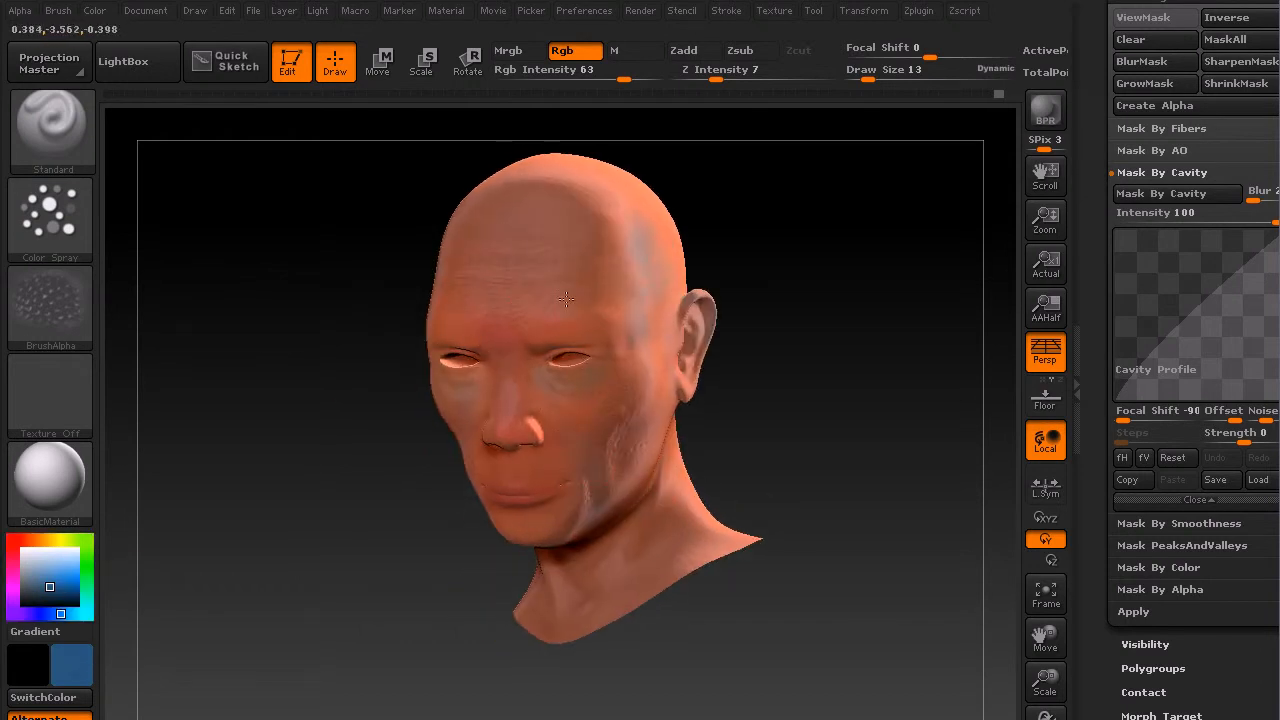
{"action": "left_click_drag", "start_coordinate": [863, 291], "coordinate": [640, 310]}
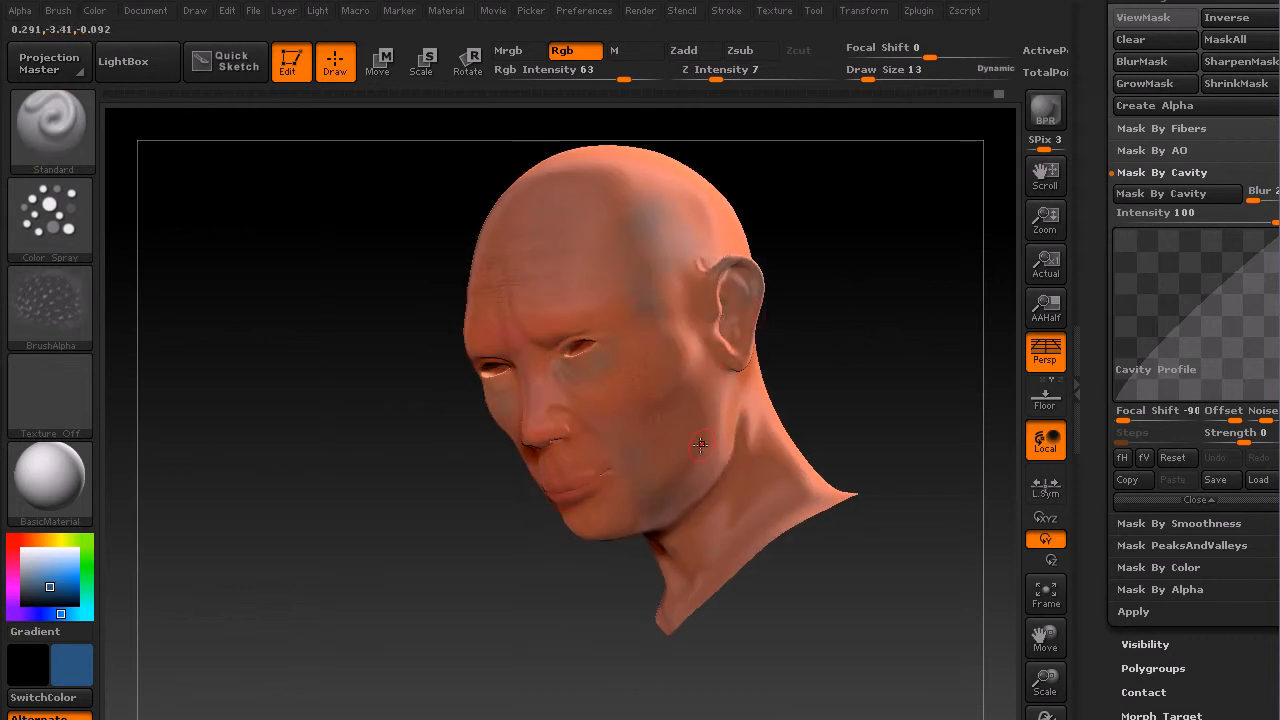
{"action": "left_click_drag", "start_coordinate": [831, 375], "coordinate": [883, 384]}
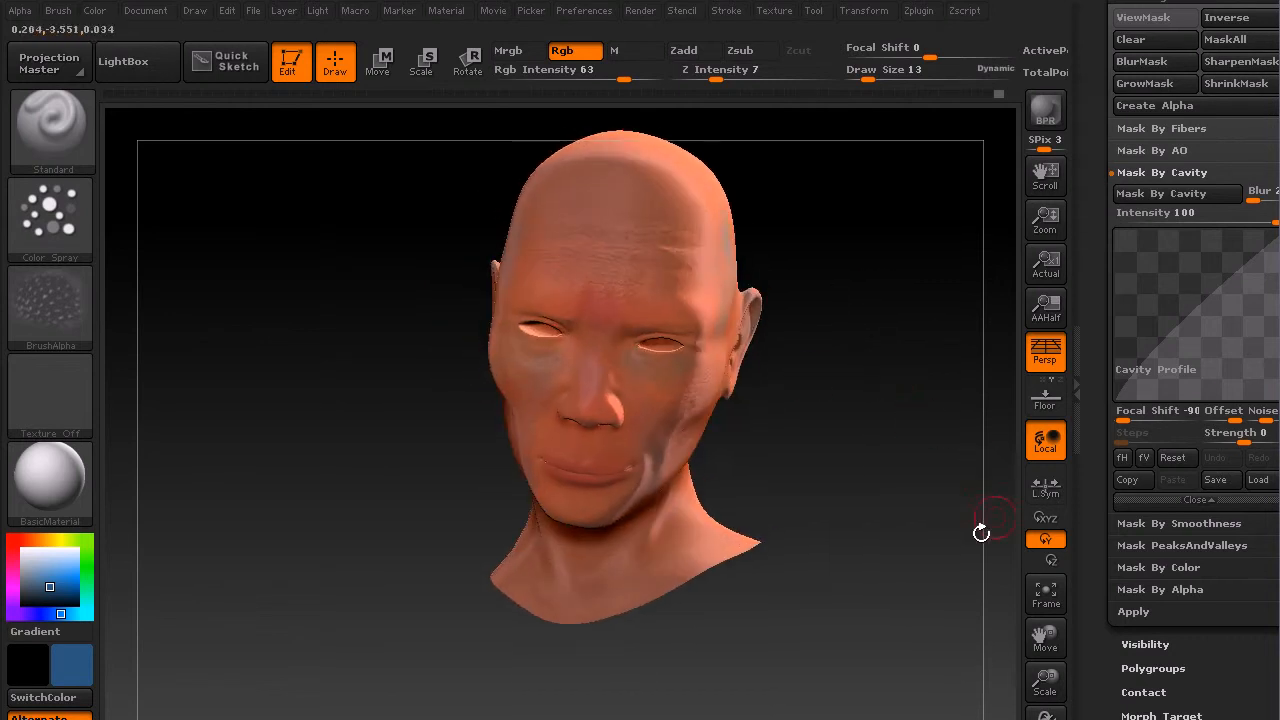
{"action": "left_click_drag", "start_coordinate": [800, 525], "coordinate": [846, 466]}
{"action": "left_click_drag", "start_coordinate": [30, 540], "coordinate": [667, 171]}
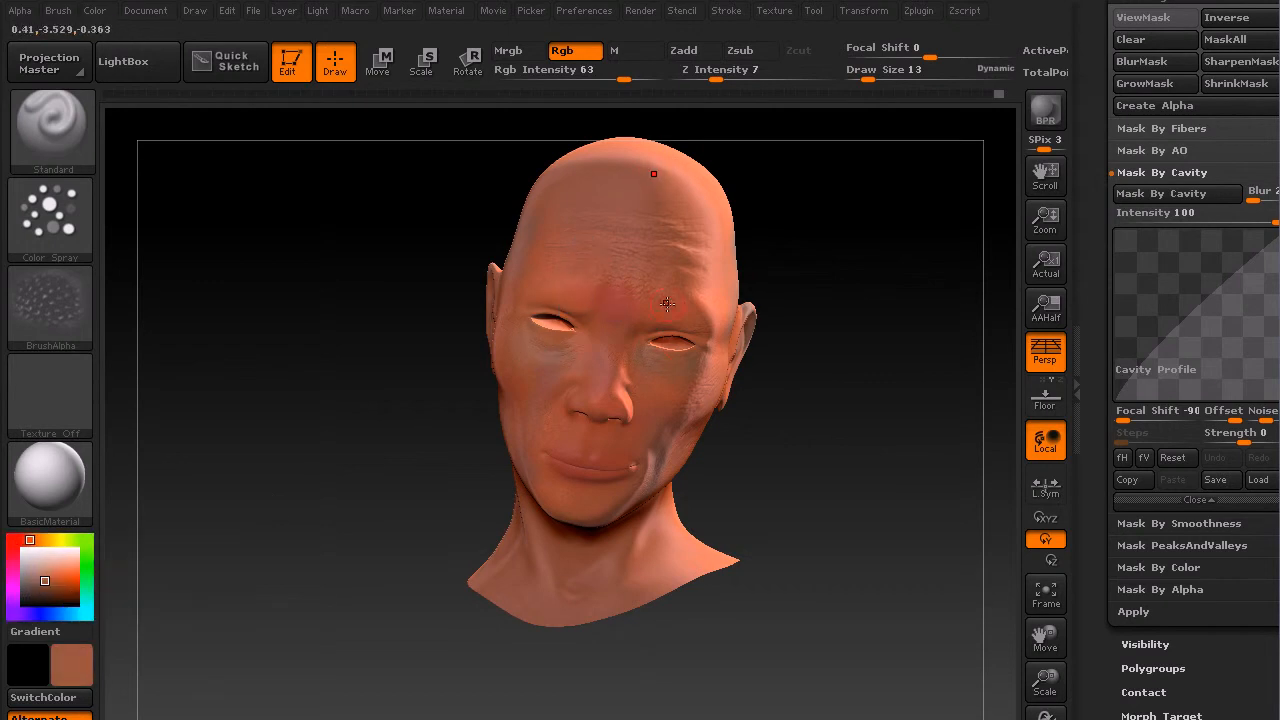
Step: Set the draw size to 39
{"action": "left_click_drag", "start_coordinate": [1046, 684], "coordinate": [1046, 718]}
{"action": "left_click_drag", "start_coordinate": [849, 415], "coordinate": [853, 618], "text": "alt"}
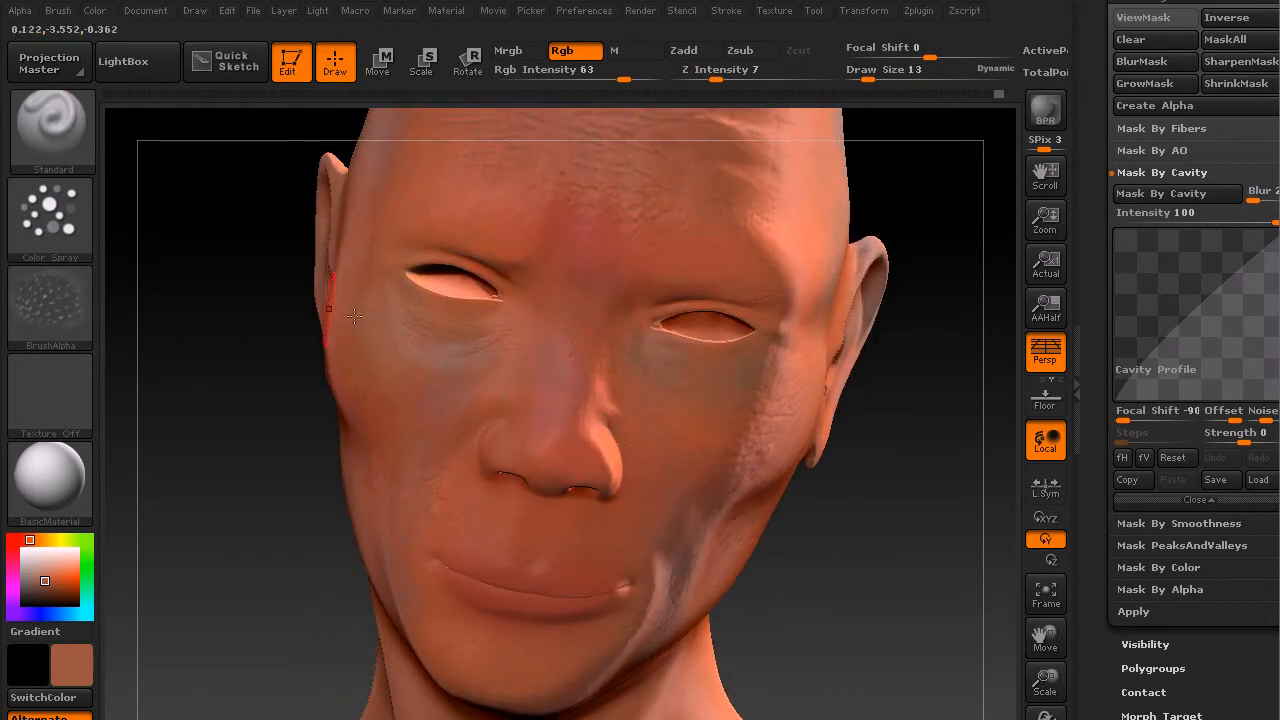
{"action": "type", "text": "s39"}
{"action": "key", "text": "Return"}
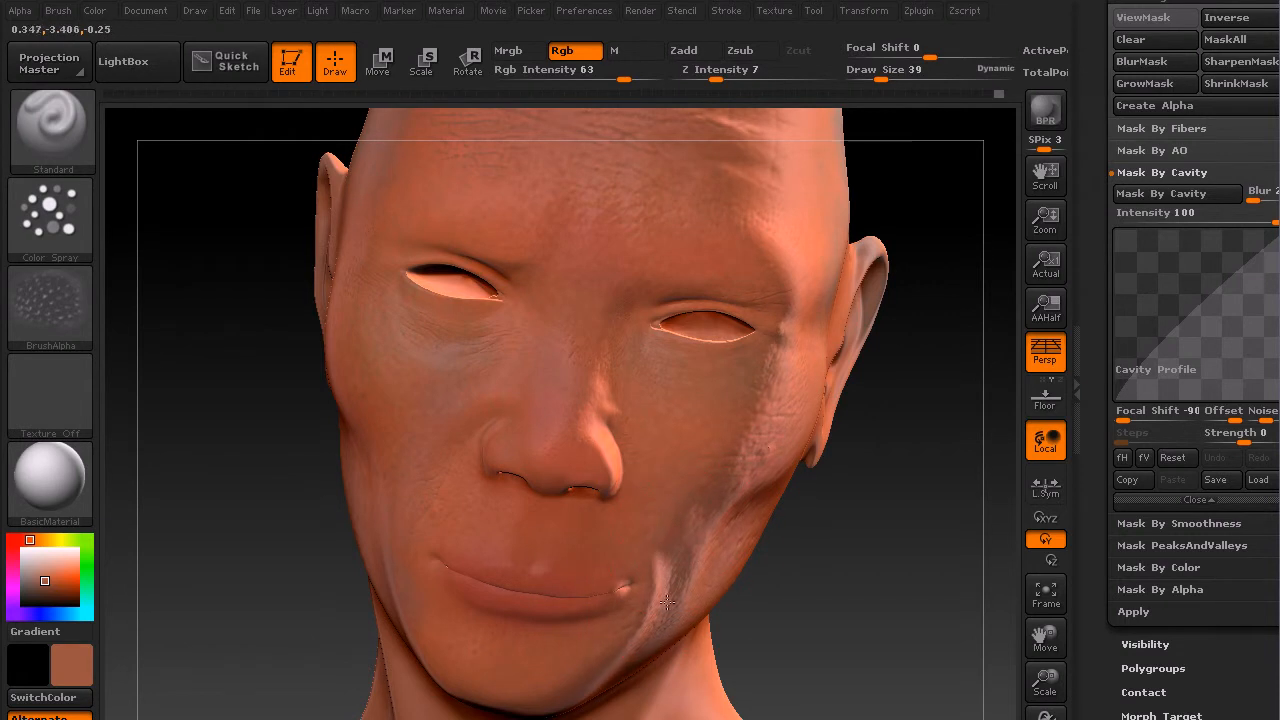
Step: Pick a red color and set the draw size to 10
{"action": "left_click_drag", "start_coordinate": [940, 229], "coordinate": [802, 206]}
{"action": "left_click_drag", "start_coordinate": [271, 380], "coordinate": [263, 690], "text": "alt"}
{"action": "left_click_drag", "start_coordinate": [742, 374], "coordinate": [782, 338]}
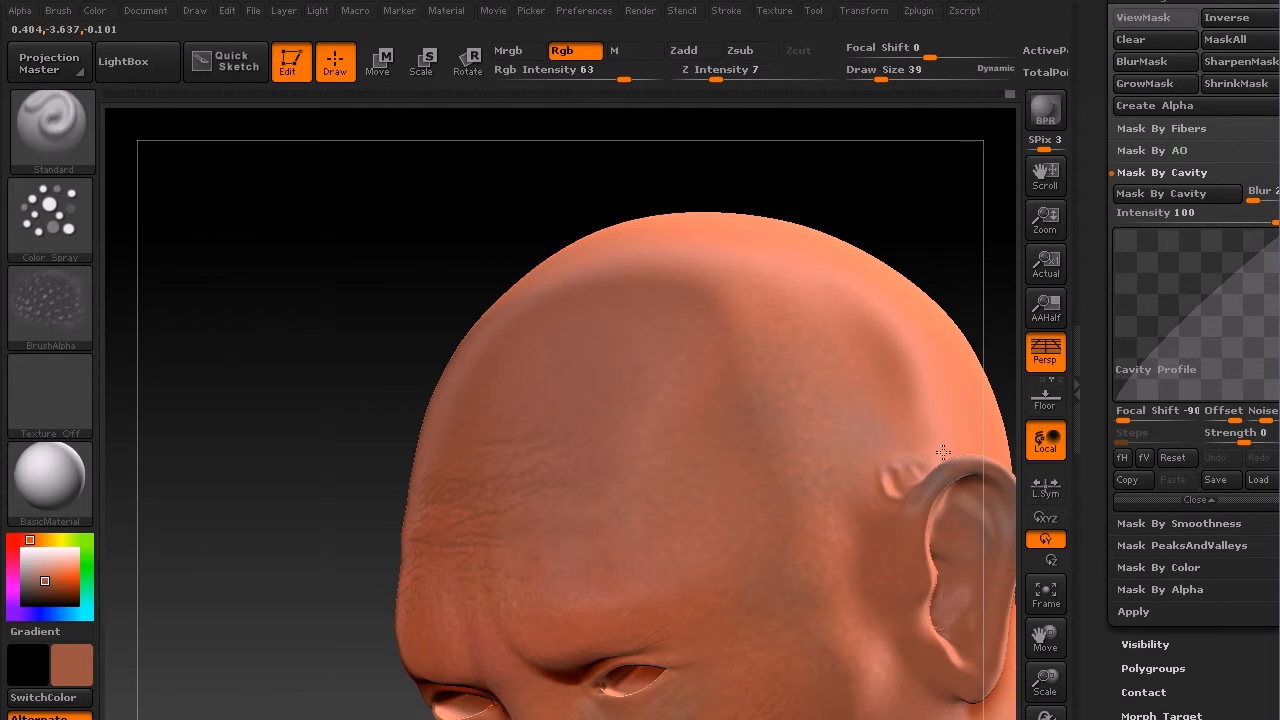
{"action": "left_click_drag", "start_coordinate": [366, 354], "coordinate": [445, 396]}
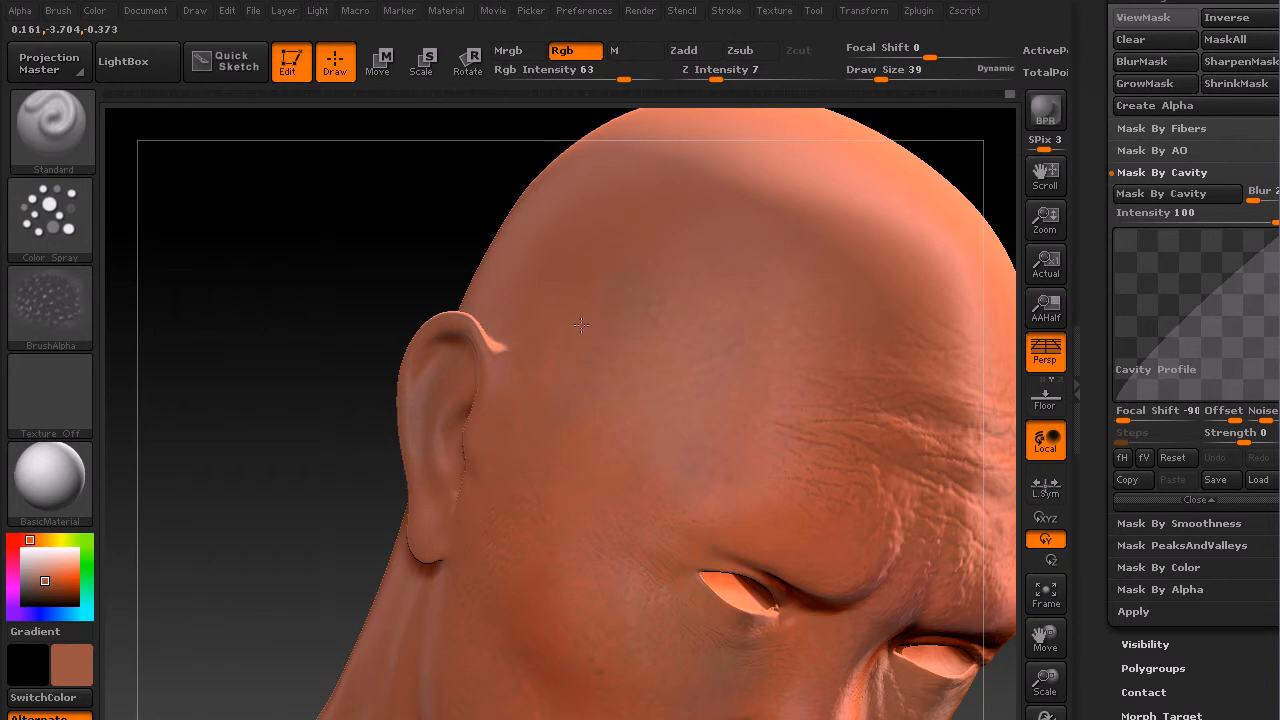
{"action": "left_click_drag", "start_coordinate": [200, 362], "coordinate": [519, 441]}
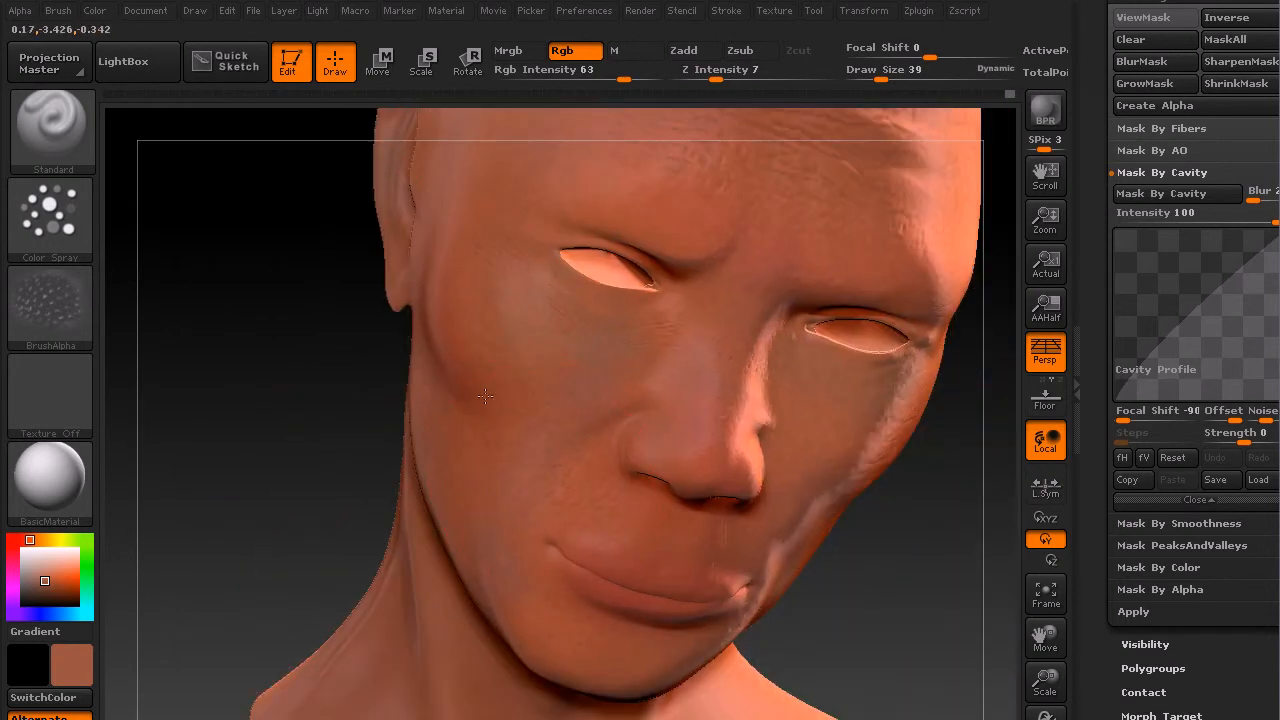
{"action": "left_click_drag", "start_coordinate": [929, 629], "coordinate": [850, 600]}
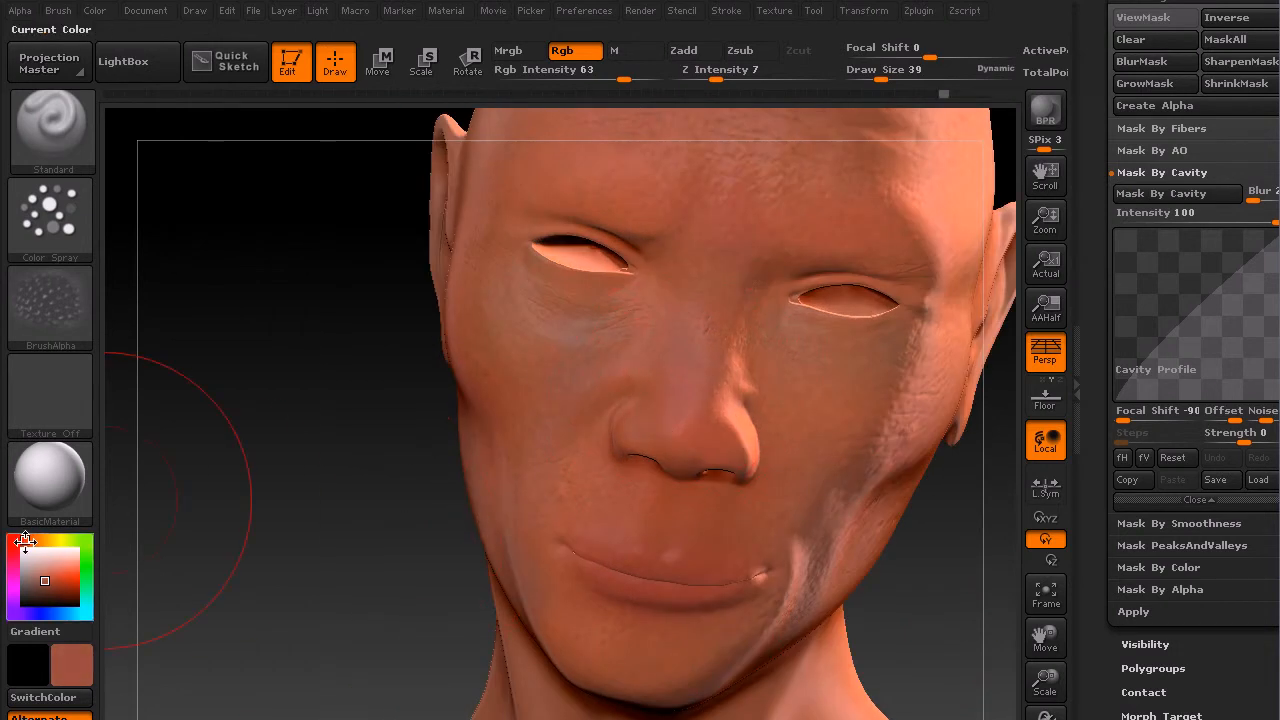
{"action": "left_click", "coordinate": [55, 581]}
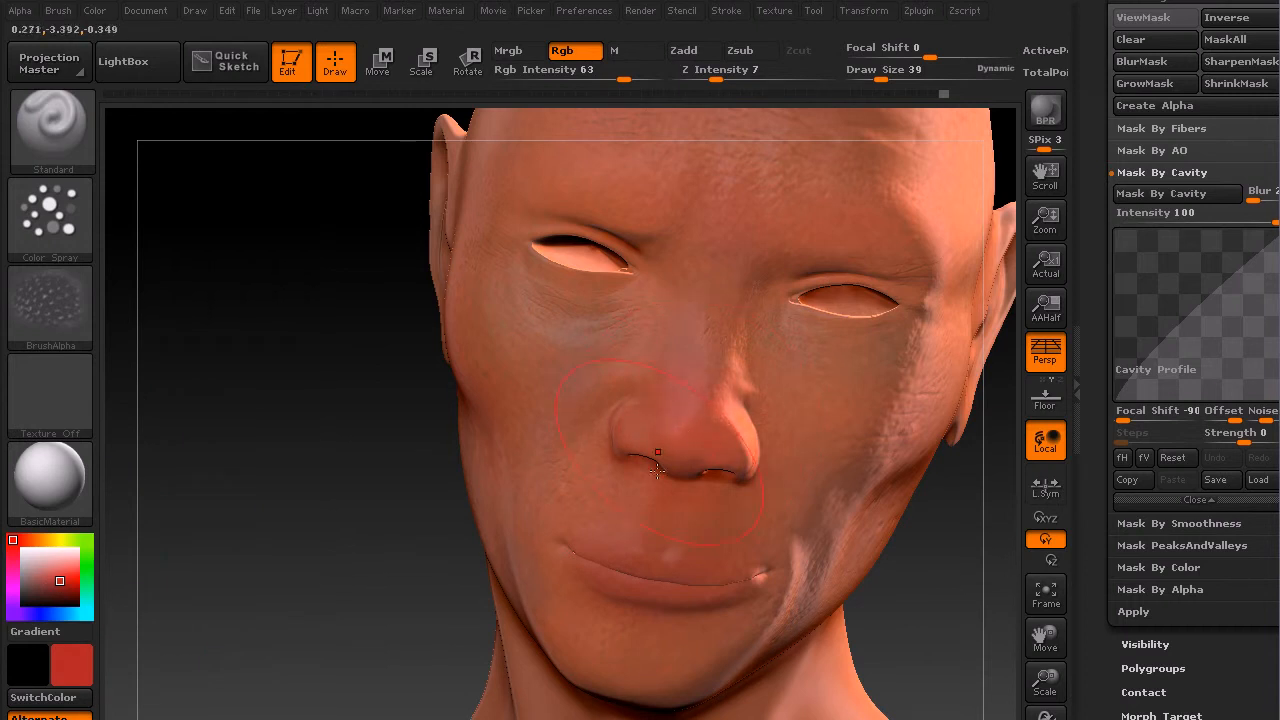
{"action": "key", "text": "s"}
{"action": "left_click_drag", "start_coordinate": [693, 582], "coordinate": [651, 582]}
Step: Pick a darker red color
{"action": "left_click", "coordinate": [61, 589]}
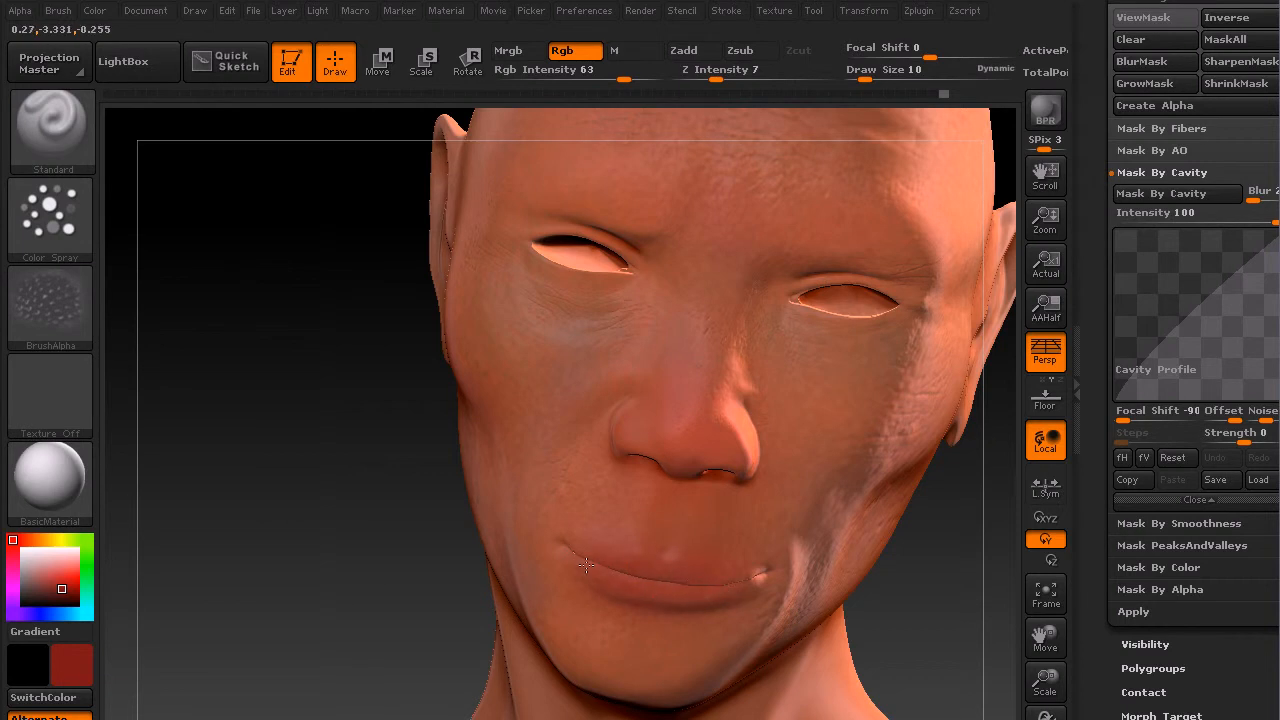
{"action": "left_click_drag", "start_coordinate": [937, 614], "coordinate": [730, 515]}
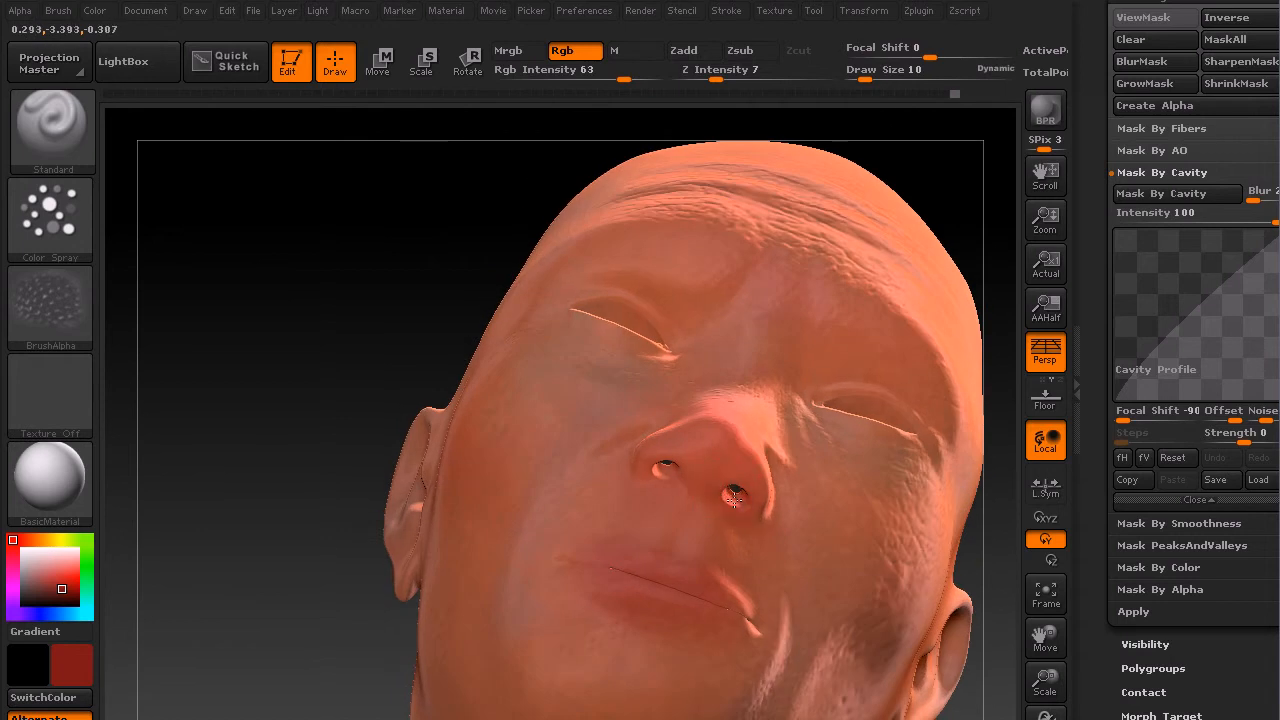
{"action": "left_click_drag", "start_coordinate": [378, 392], "coordinate": [553, 327]}
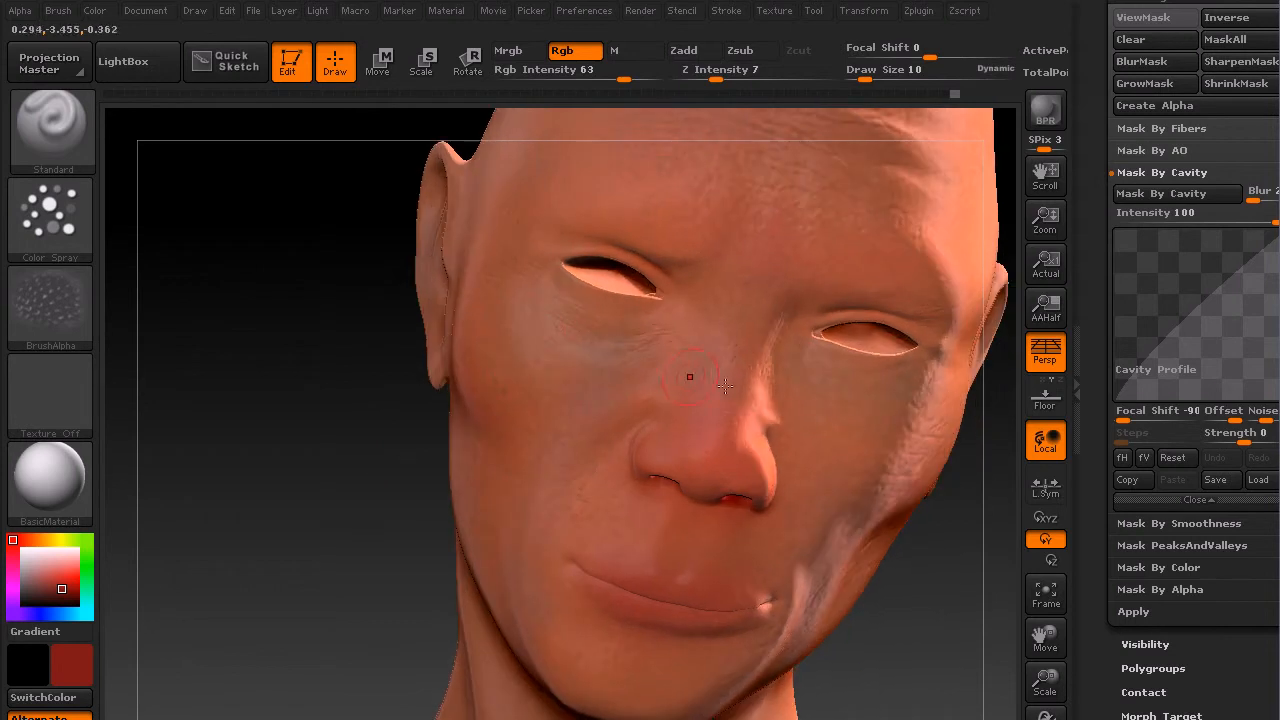
{"action": "left_click_drag", "start_coordinate": [1045, 680], "coordinate": [1062, 640]}
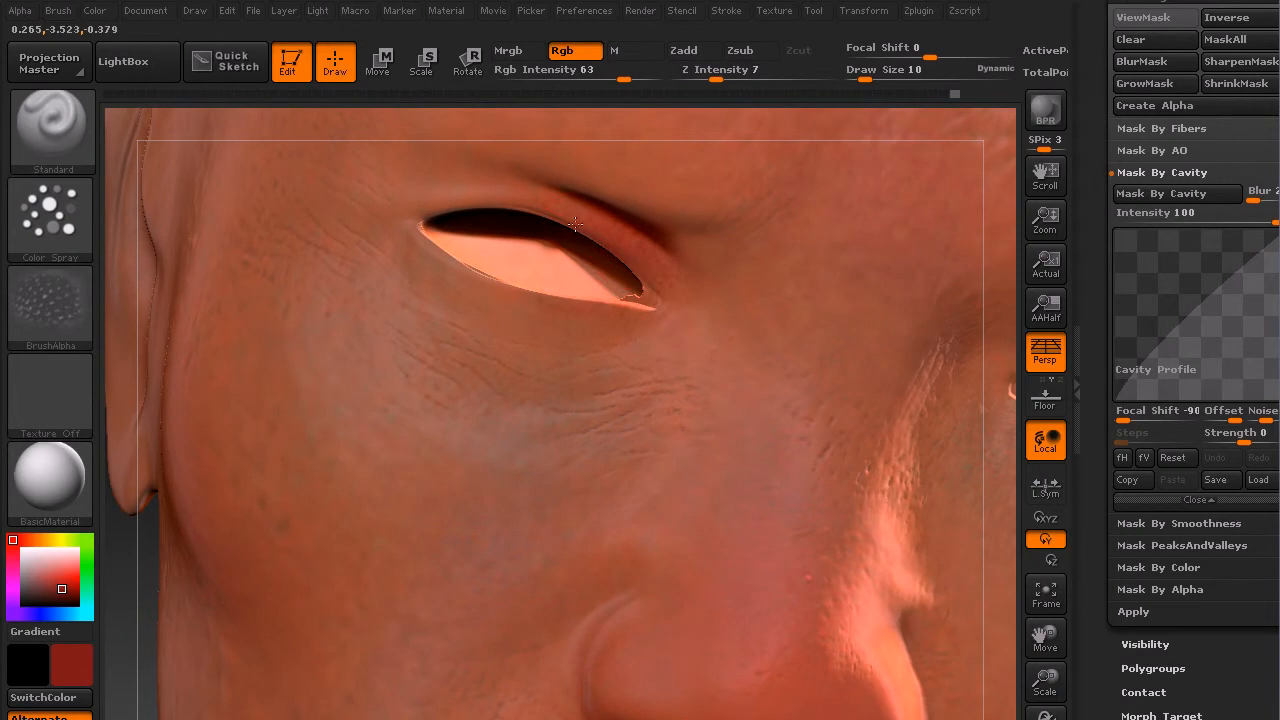
Step: Set the draw size to 4 and paint dark red along the upper eyelid crease
{"action": "key", "text": "s"}
{"action": "left_click_drag", "start_coordinate": [638, 268], "coordinate": [634, 269]}
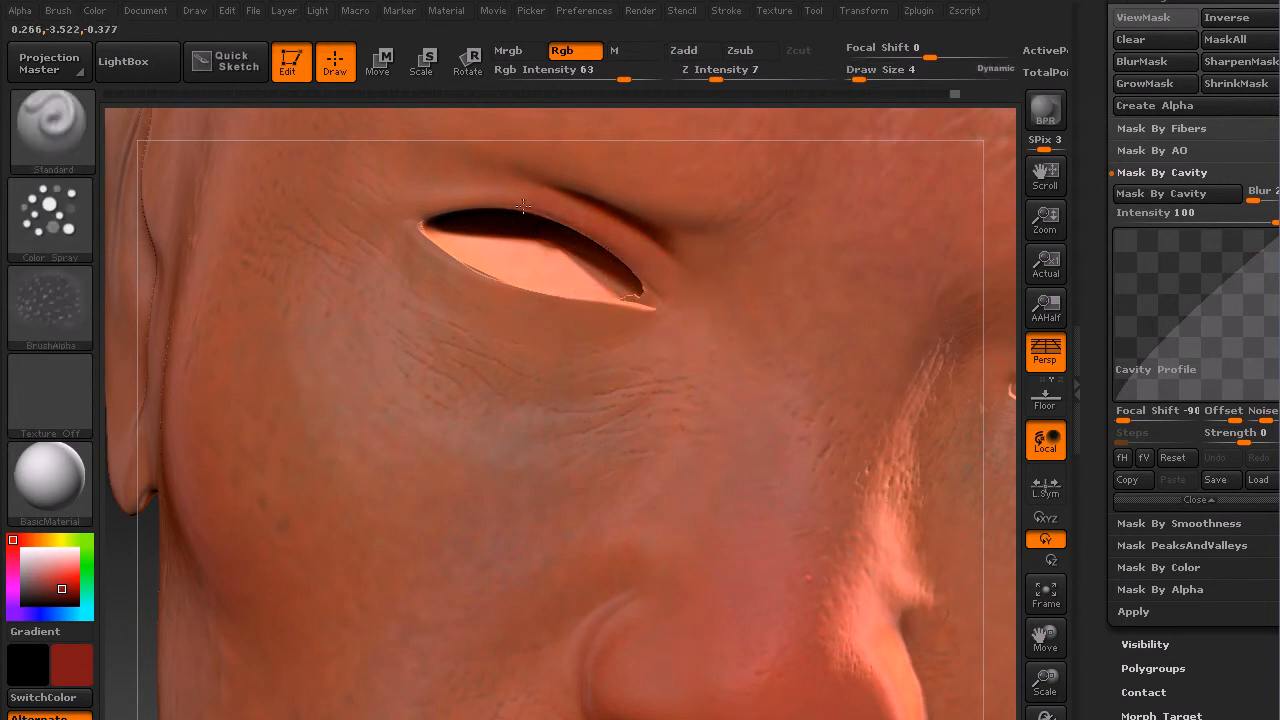
{"action": "left_click_drag", "start_coordinate": [452, 265], "coordinate": [595, 303]}
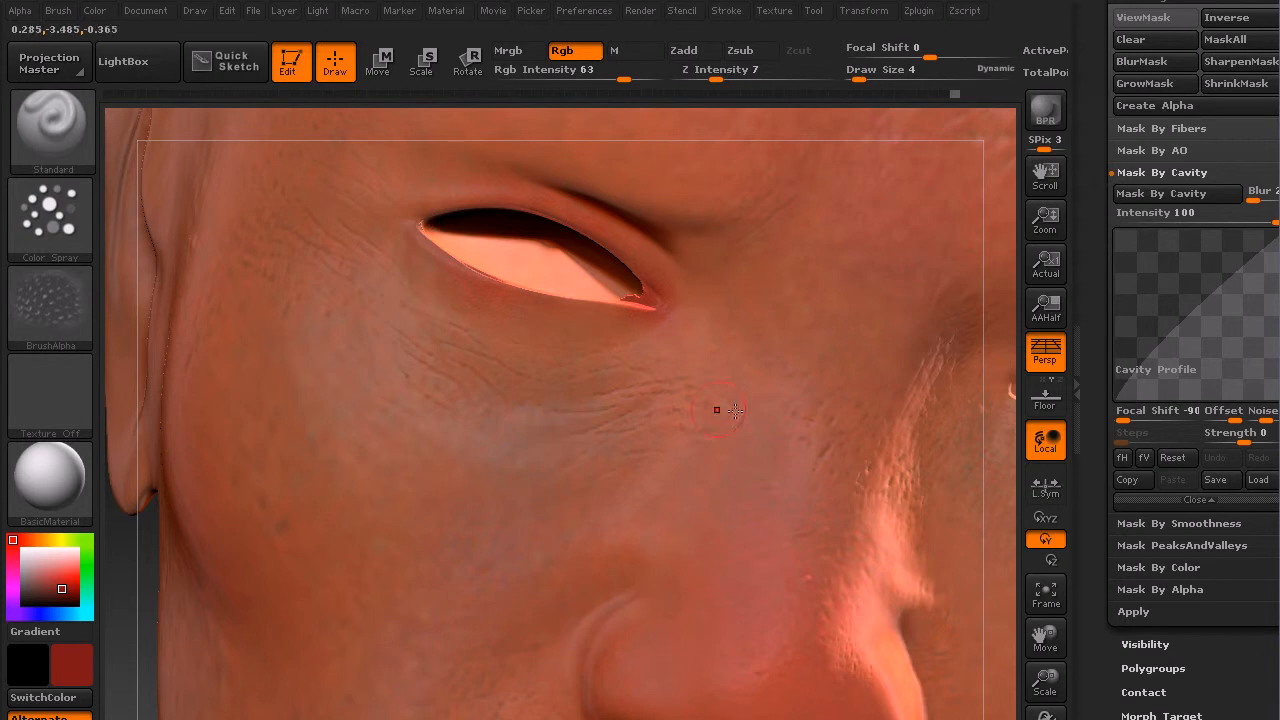
{"action": "right_click_drag", "start_coordinate": [874, 432], "coordinate": [394, 409], "text": "alt"}
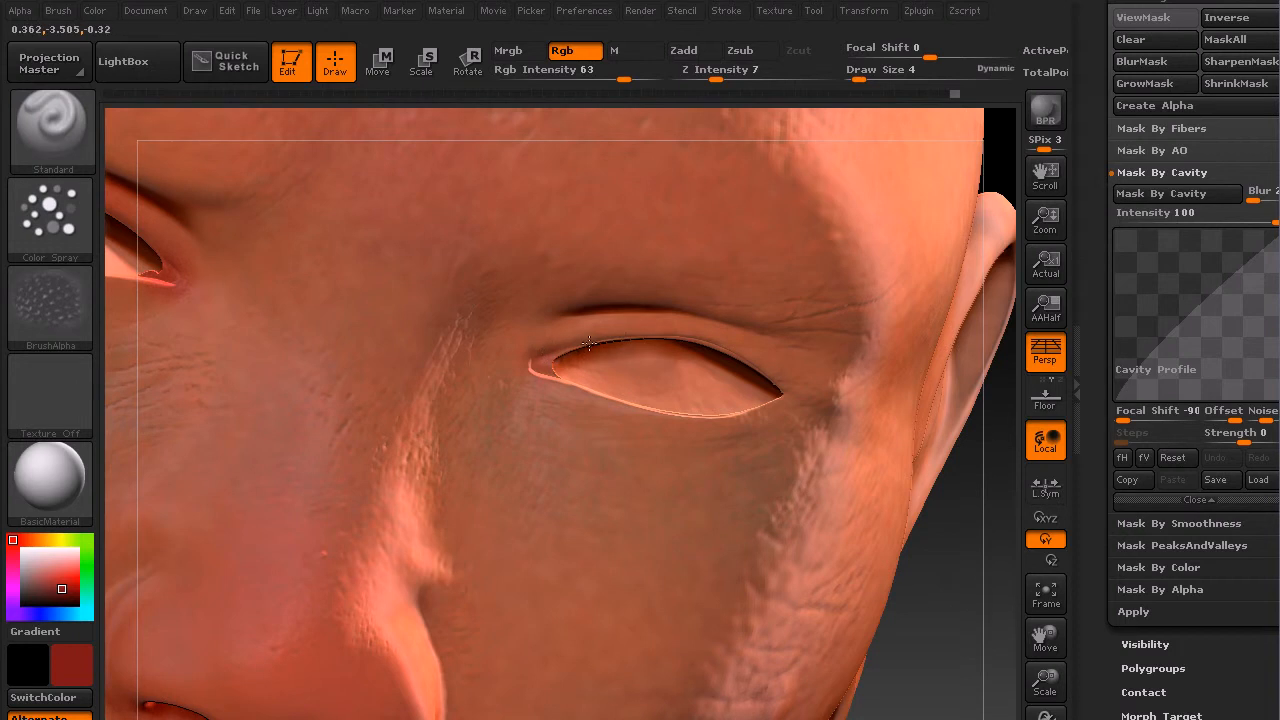
Step: Paint another dark red stroke along the upper eyelid crease, then apply an inverted cavity mask to the head
{"action": "left_click_drag", "start_coordinate": [690, 331], "coordinate": [731, 347]}
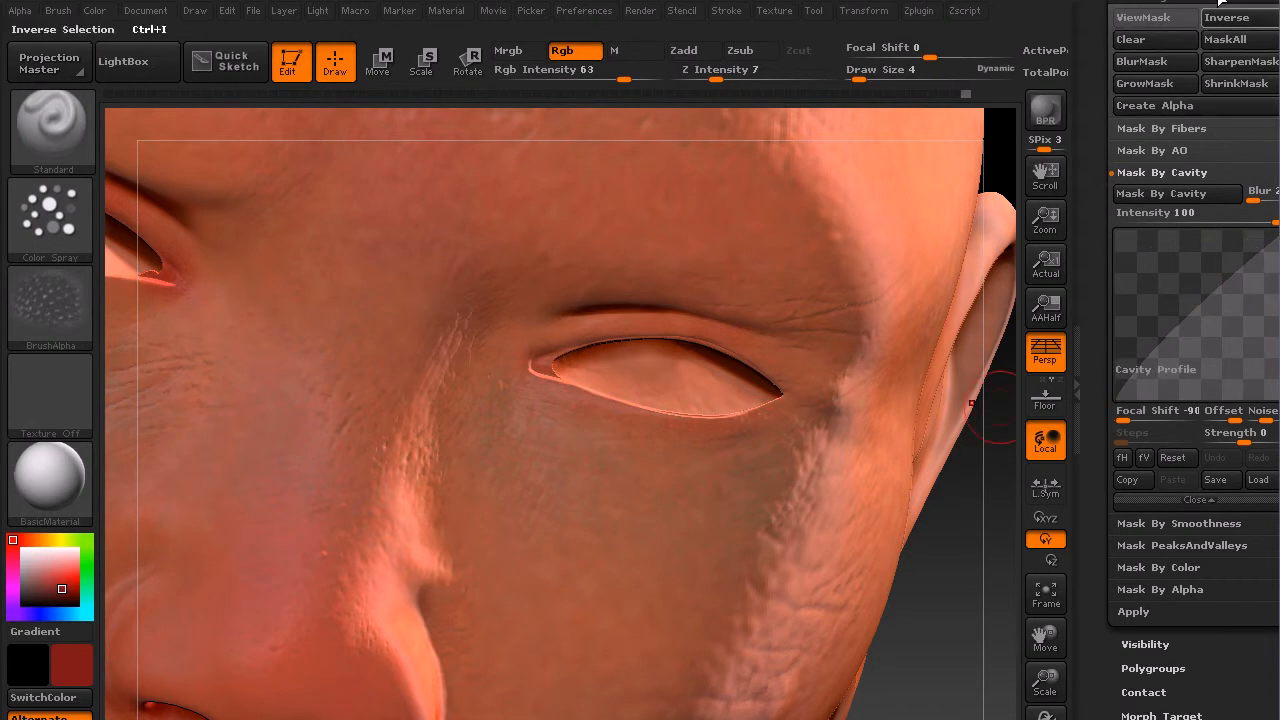
{"action": "left_click", "coordinate": [1183, 195]}
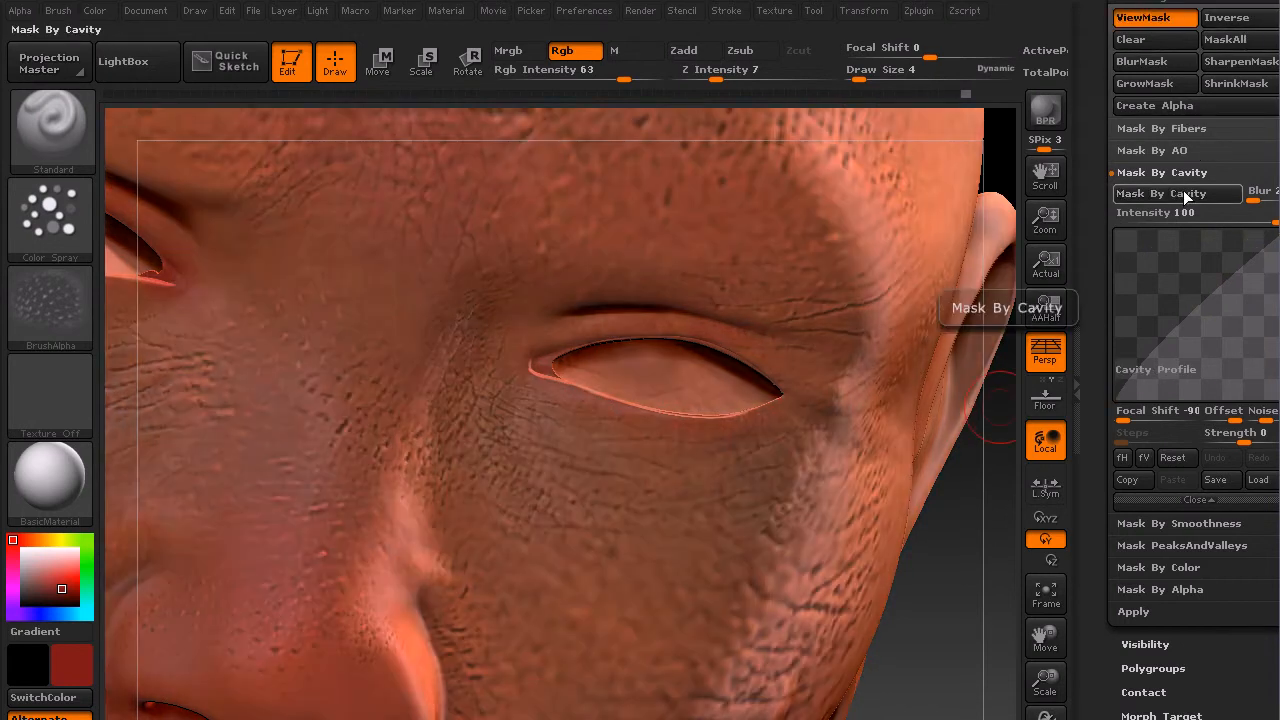
{"action": "left_click", "coordinate": [1236, 24]}
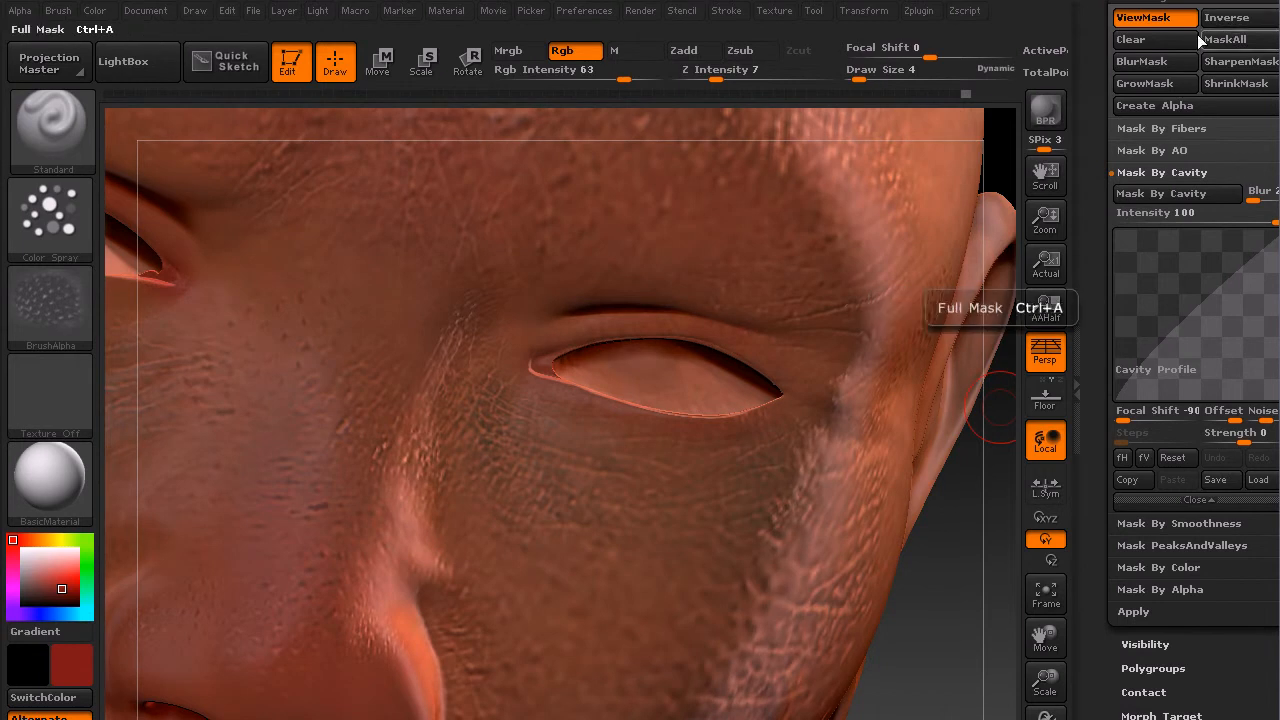
{"action": "left_click", "coordinate": [1158, 20]}
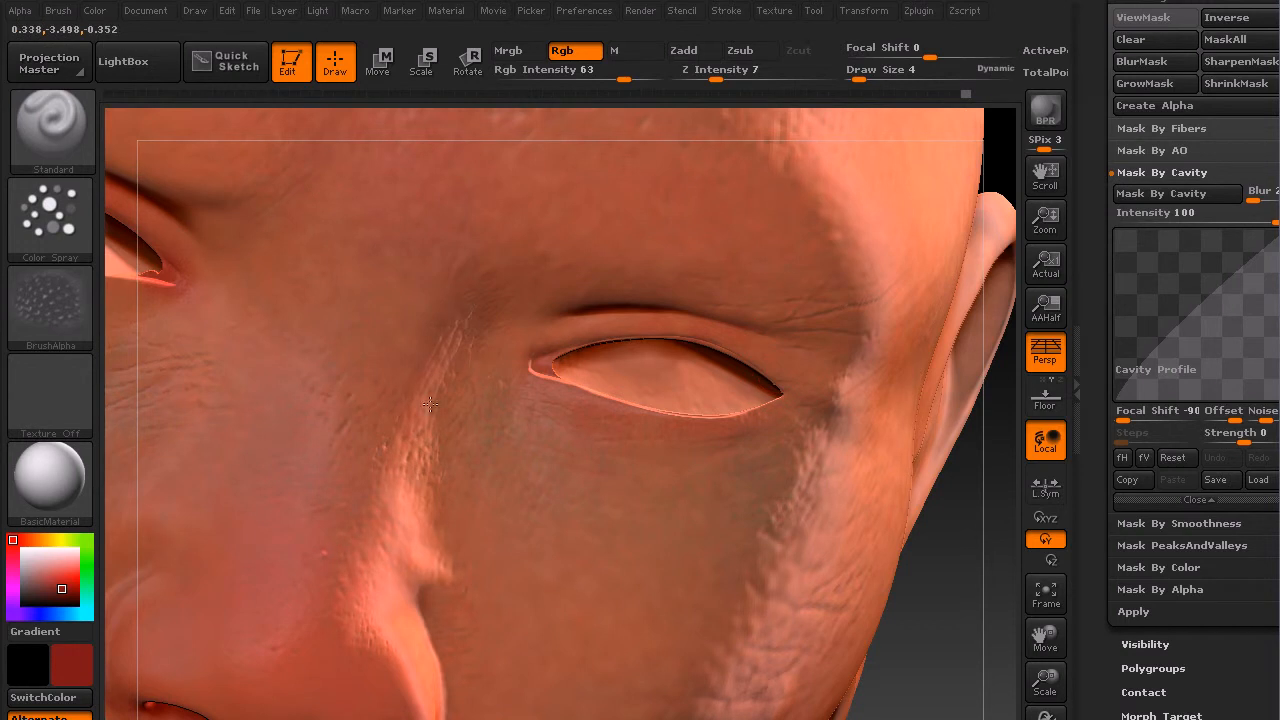
Step: Toggle the mask display to inspect the cavity mask, then pick a darker red color
{"action": "left_click_drag", "start_coordinate": [957, 652], "coordinate": [982, 566]}
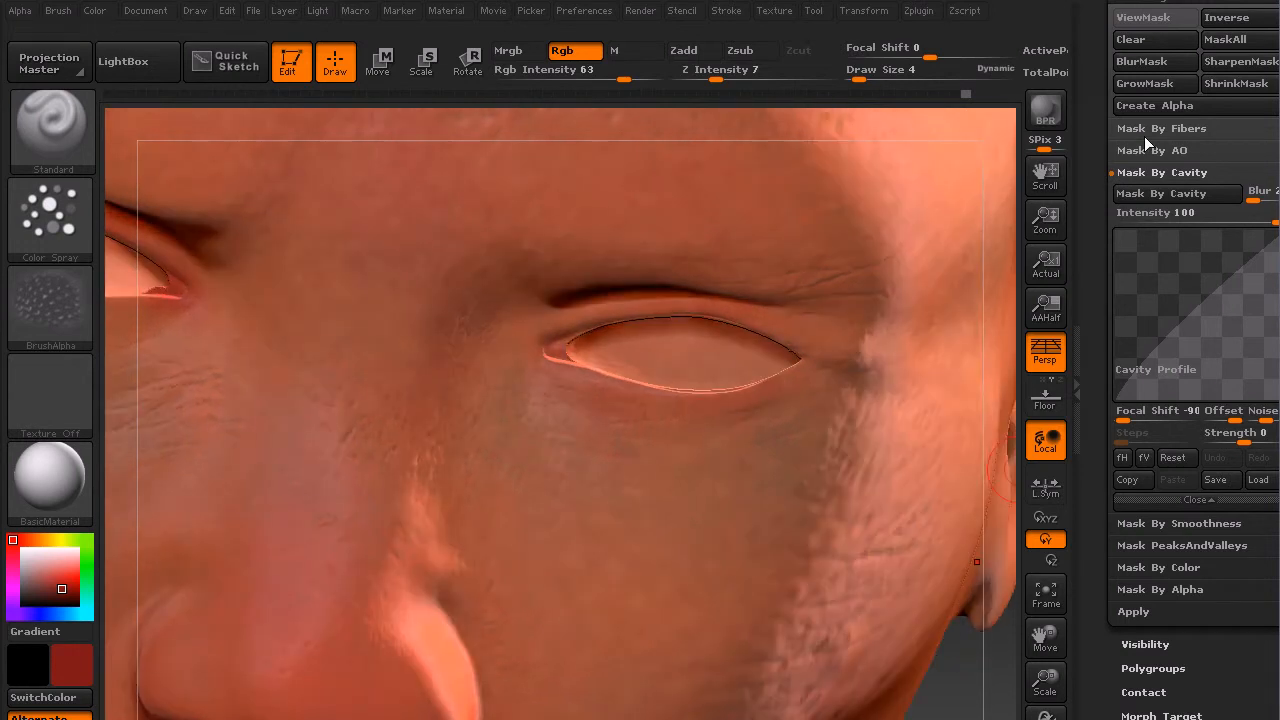
{"action": "left_click", "coordinate": [1168, 22]}
{"action": "left_click", "coordinate": [1168, 22]}
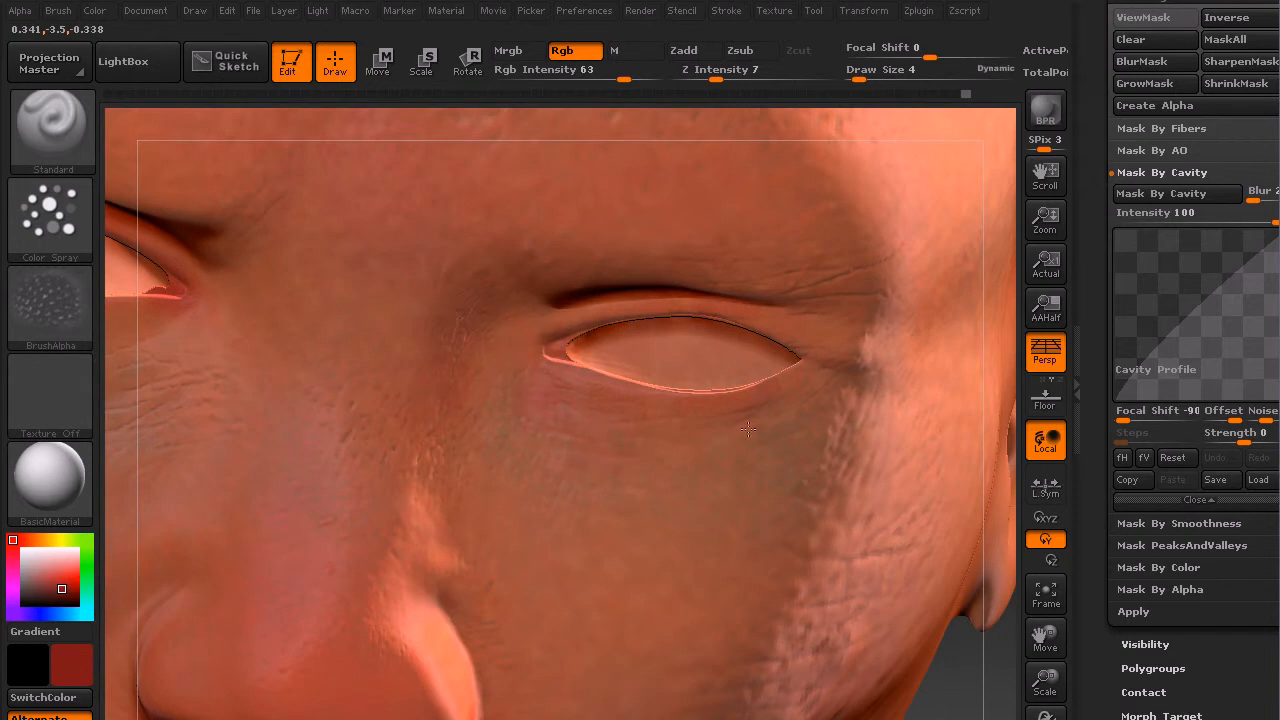
{"action": "left_click", "coordinate": [1151, 22]}
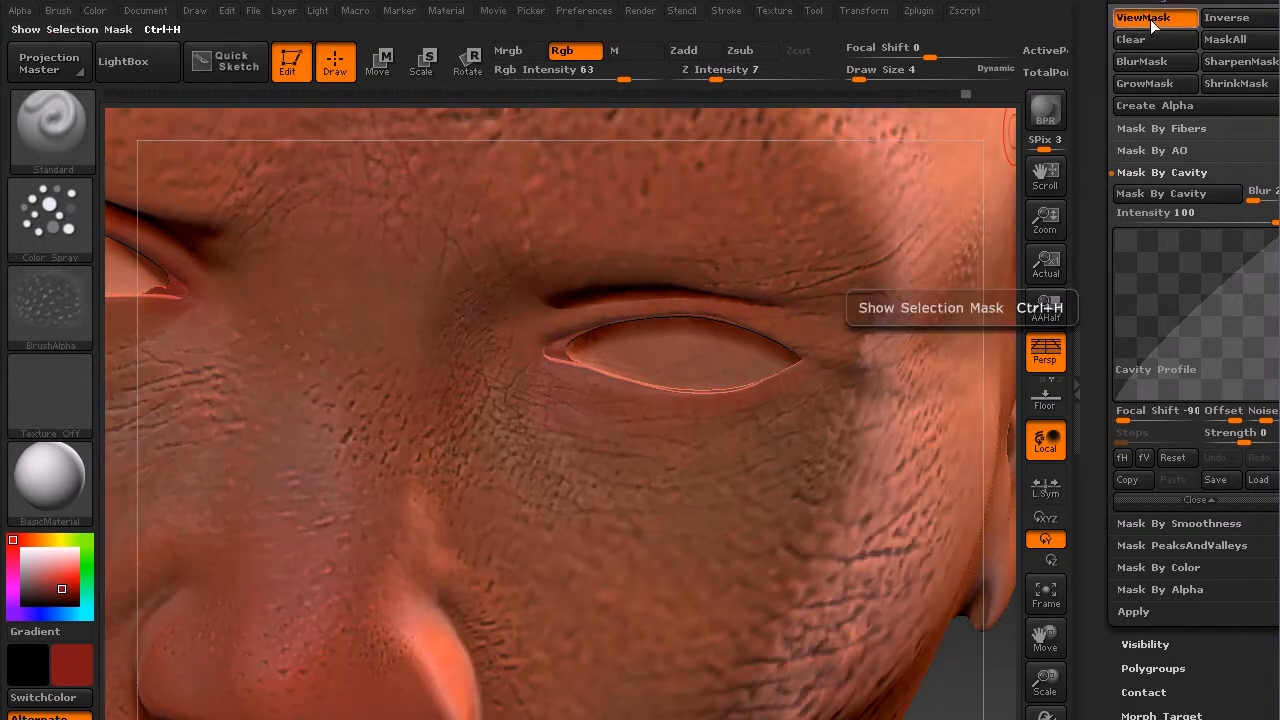
{"action": "left_click", "coordinate": [1155, 22]}
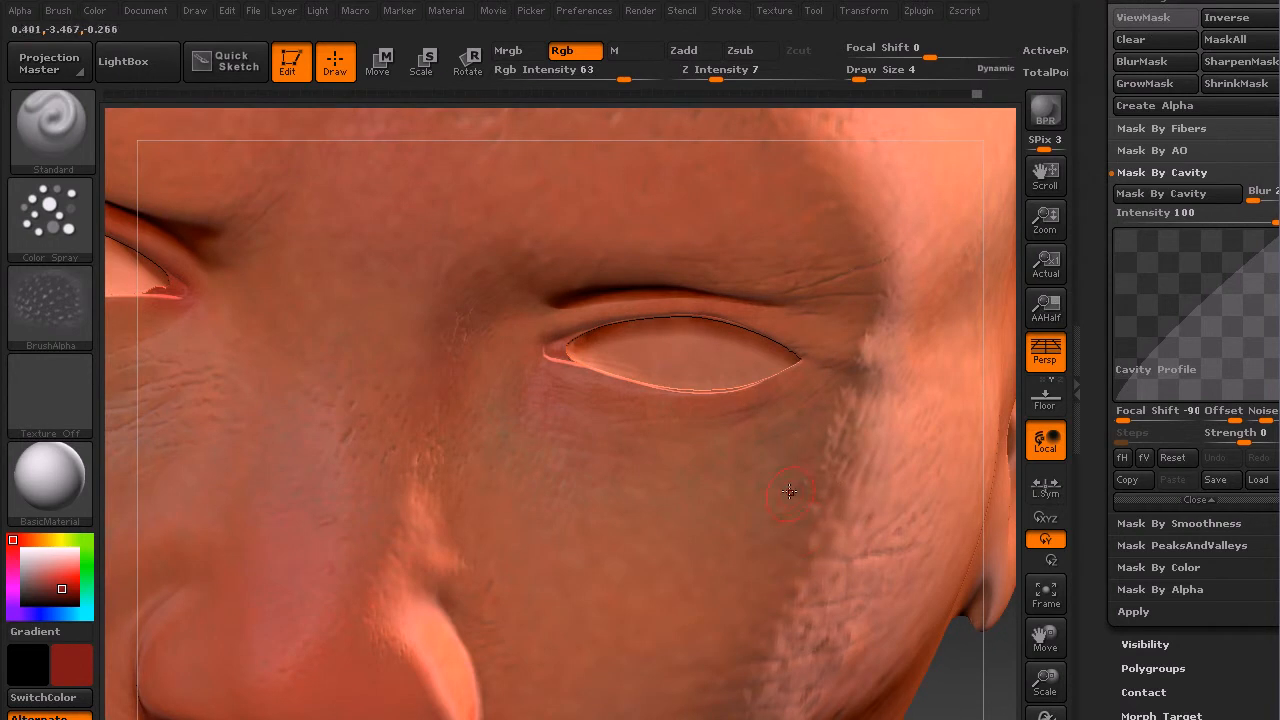
{"action": "key", "text": "f"}
{"action": "left_click_drag", "start_coordinate": [798, 357], "coordinate": [767, 384]}
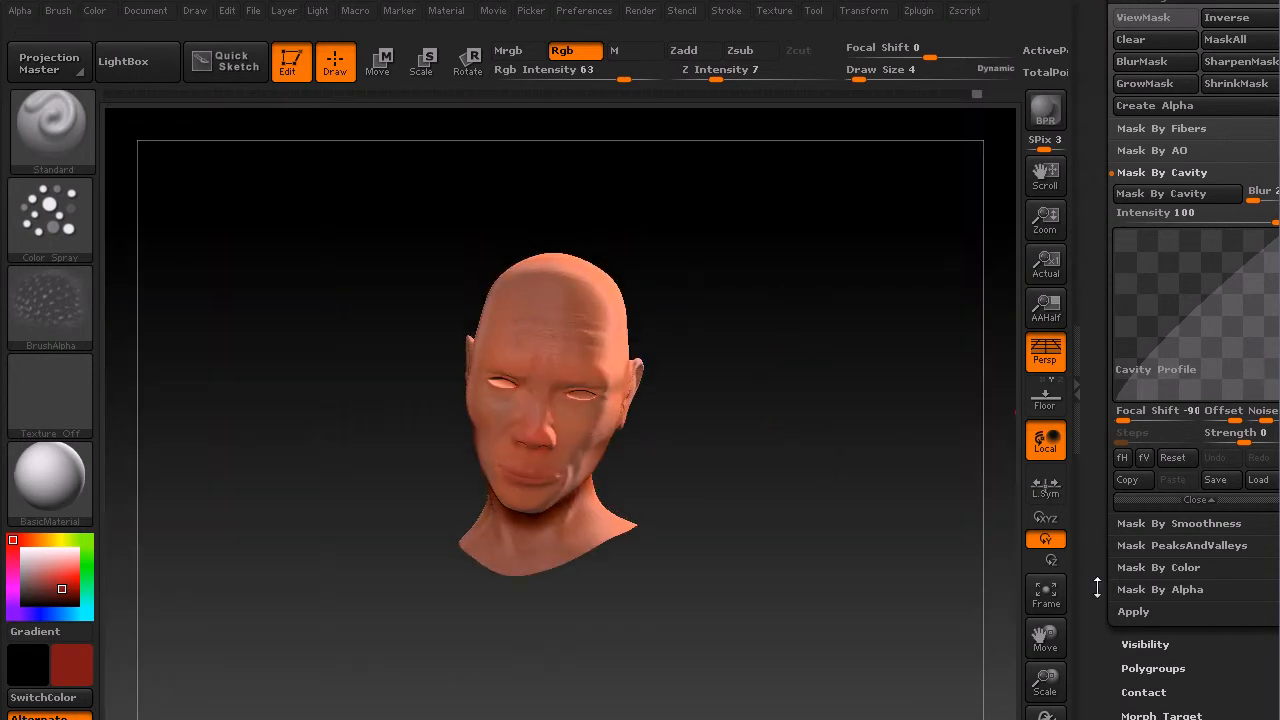
{"action": "left_click_drag", "start_coordinate": [1052, 667], "coordinate": [1052, 716]}
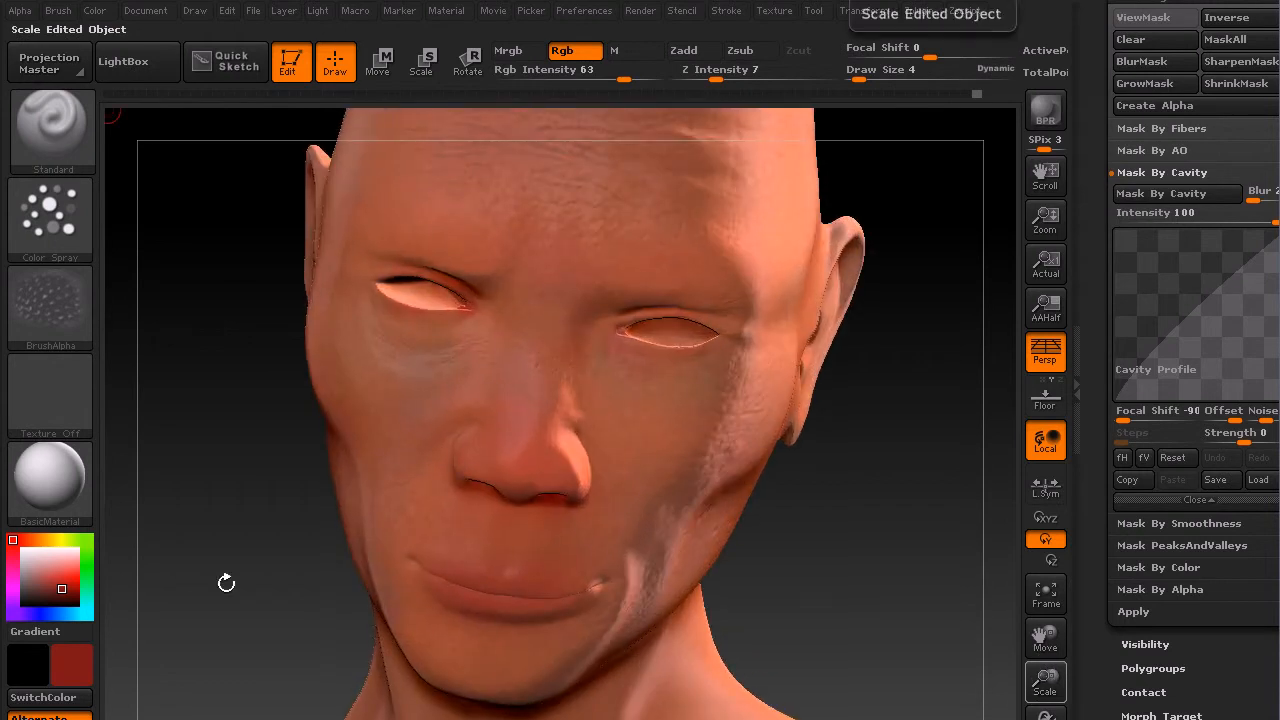
{"action": "left_click_drag", "start_coordinate": [62, 590], "coordinate": [62, 596]}
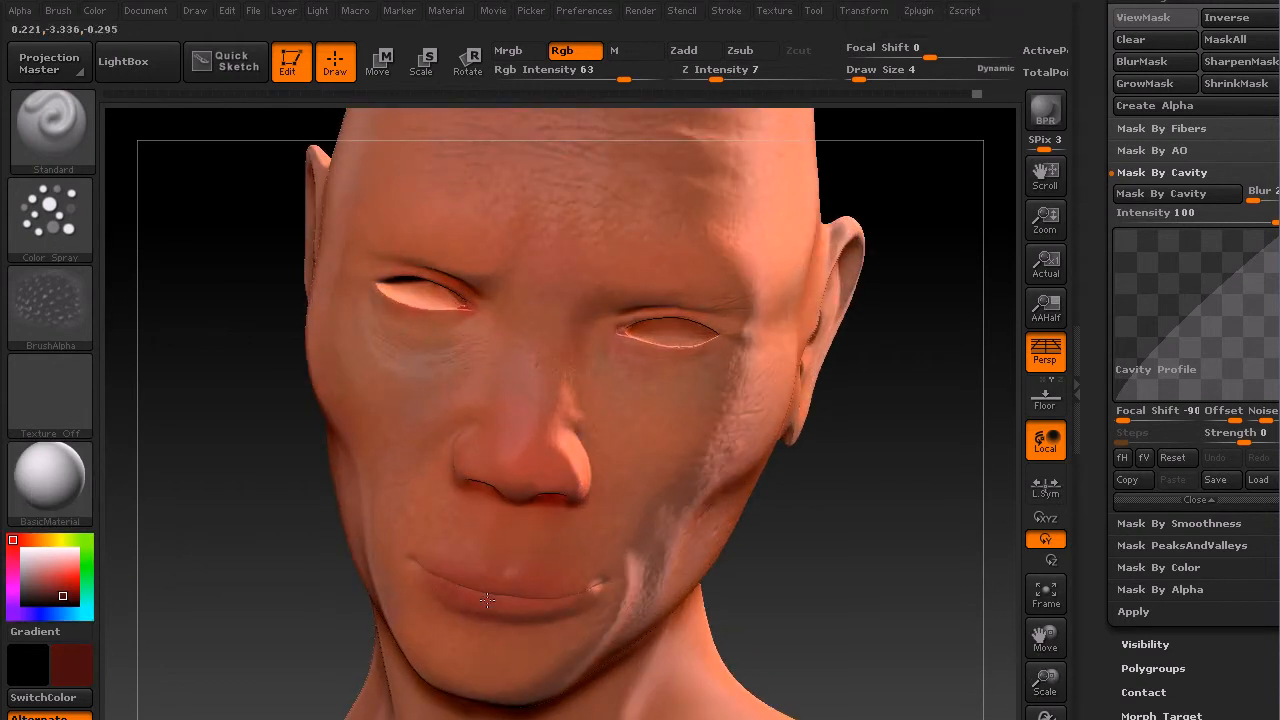
Step: Sample a skin tone from the face around the nose and lips
{"action": "left_click_drag", "start_coordinate": [811, 606], "coordinate": [544, 586]}
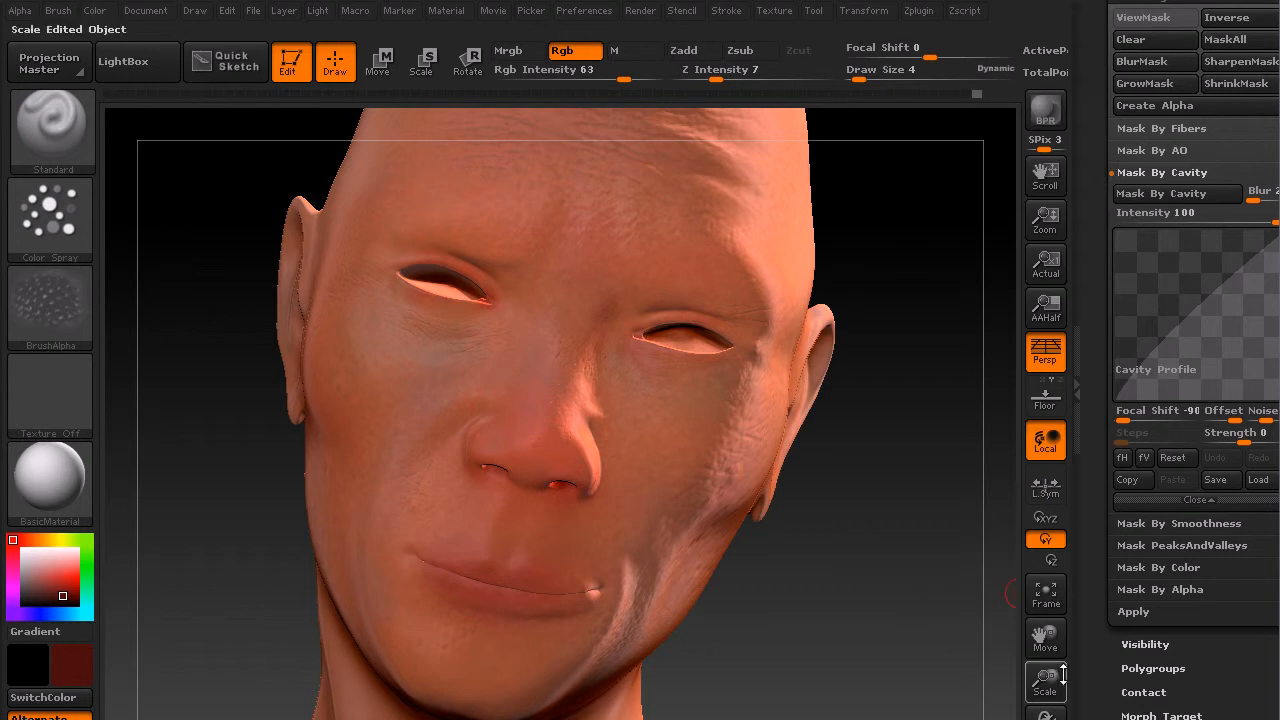
{"action": "left_click_drag", "start_coordinate": [1050, 682], "coordinate": [1050, 714]}
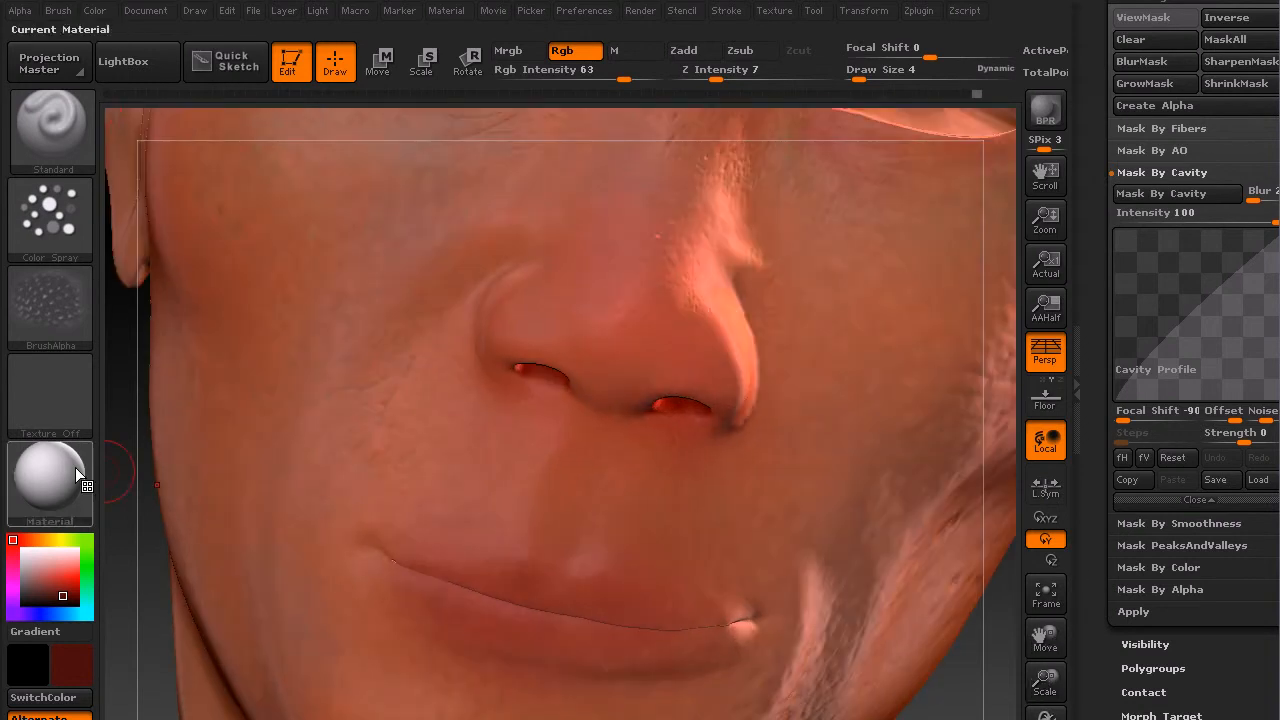
{"action": "left_click_drag", "start_coordinate": [38, 571], "coordinate": [425, 442]}
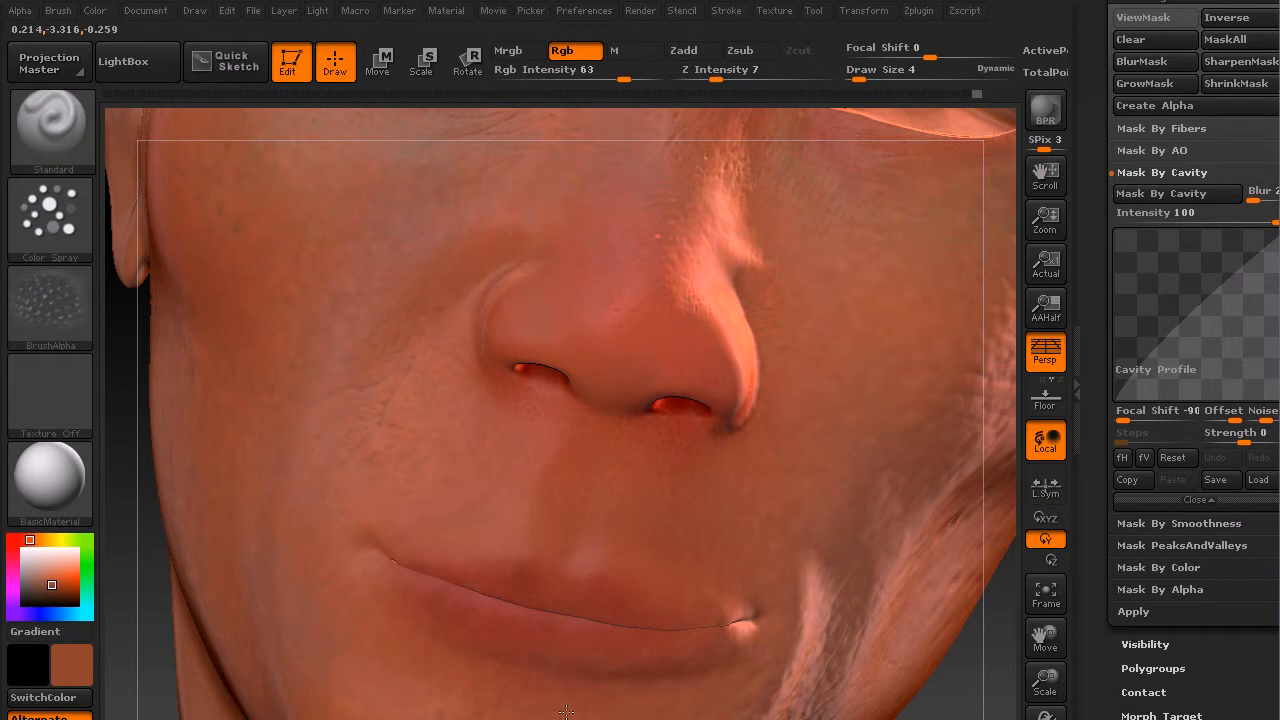
{"action": "key", "text": "c"}
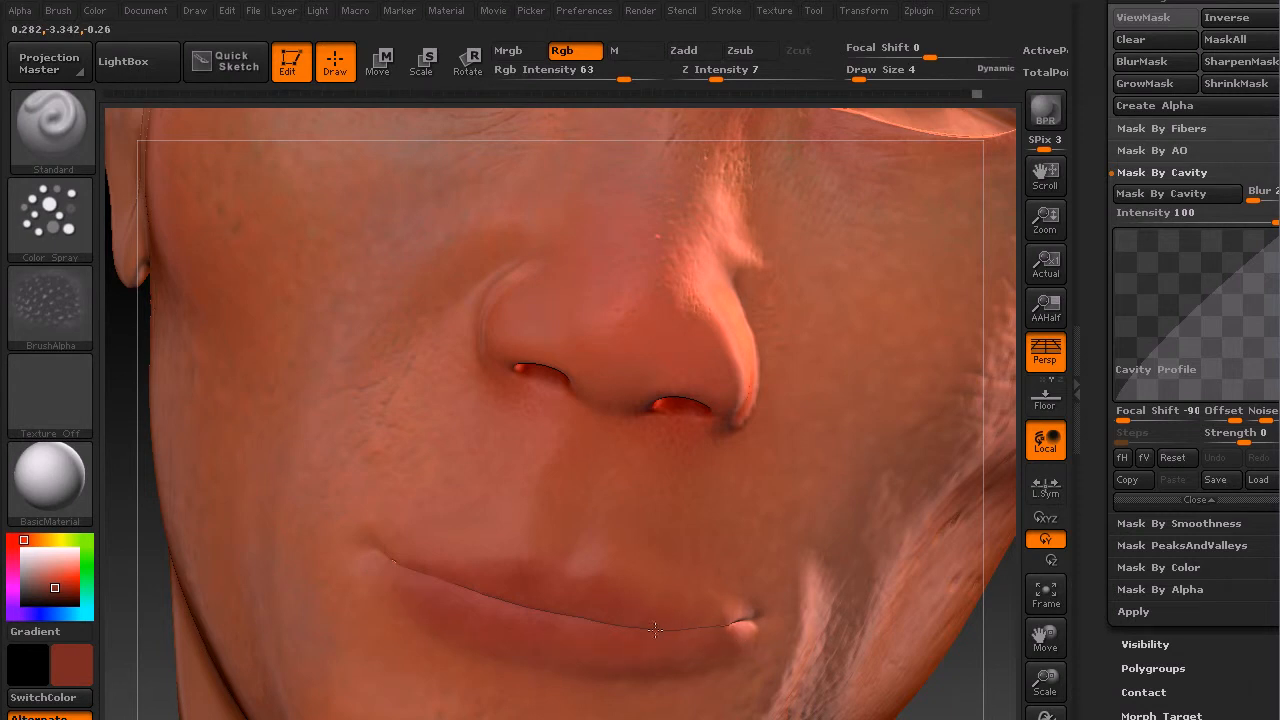
Step: Adjust the color to a dark red, then sample a skin tone from the lower face
{"action": "left_click_drag", "start_coordinate": [60, 584], "coordinate": [55, 592]}
{"action": "left_click_drag", "start_coordinate": [21, 537], "coordinate": [13, 540]}
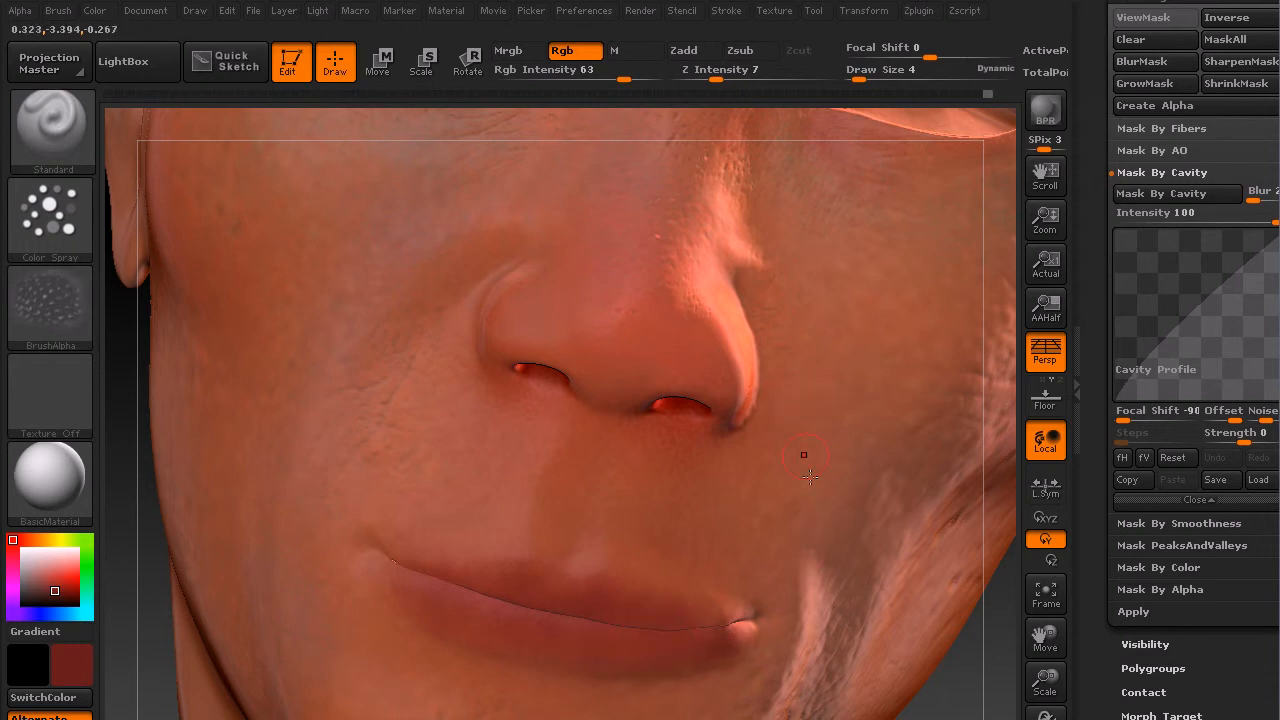
{"action": "key", "text": "f"}
{"action": "left_click_drag", "start_coordinate": [806, 531], "coordinate": [787, 426]}
{"action": "left_click_drag", "start_coordinate": [1045, 685], "coordinate": [1051, 719]}
{"action": "left_click_drag", "start_coordinate": [497, 454], "coordinate": [497, 456]}
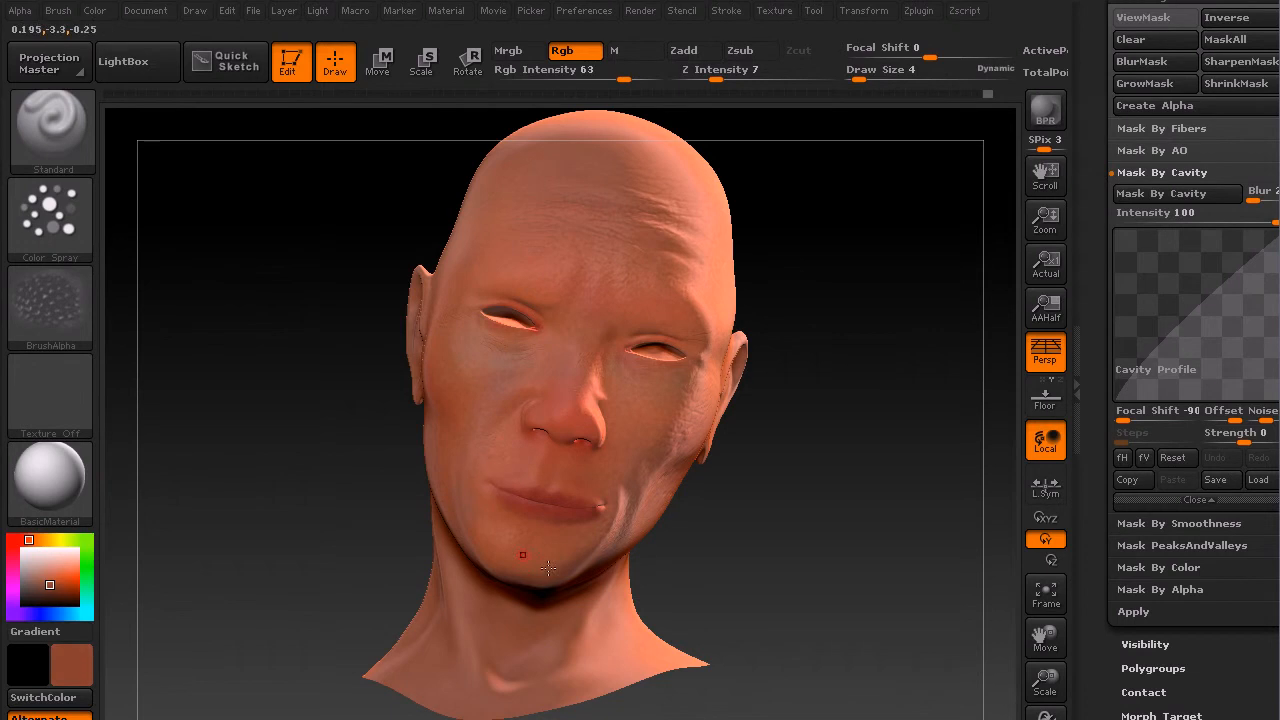
Step: Set the draw size to 15
{"action": "key", "text": "s"}
{"action": "left_click", "coordinate": [511, 502]}
{"action": "left_click_drag", "start_coordinate": [511, 502], "coordinate": [522, 504]}
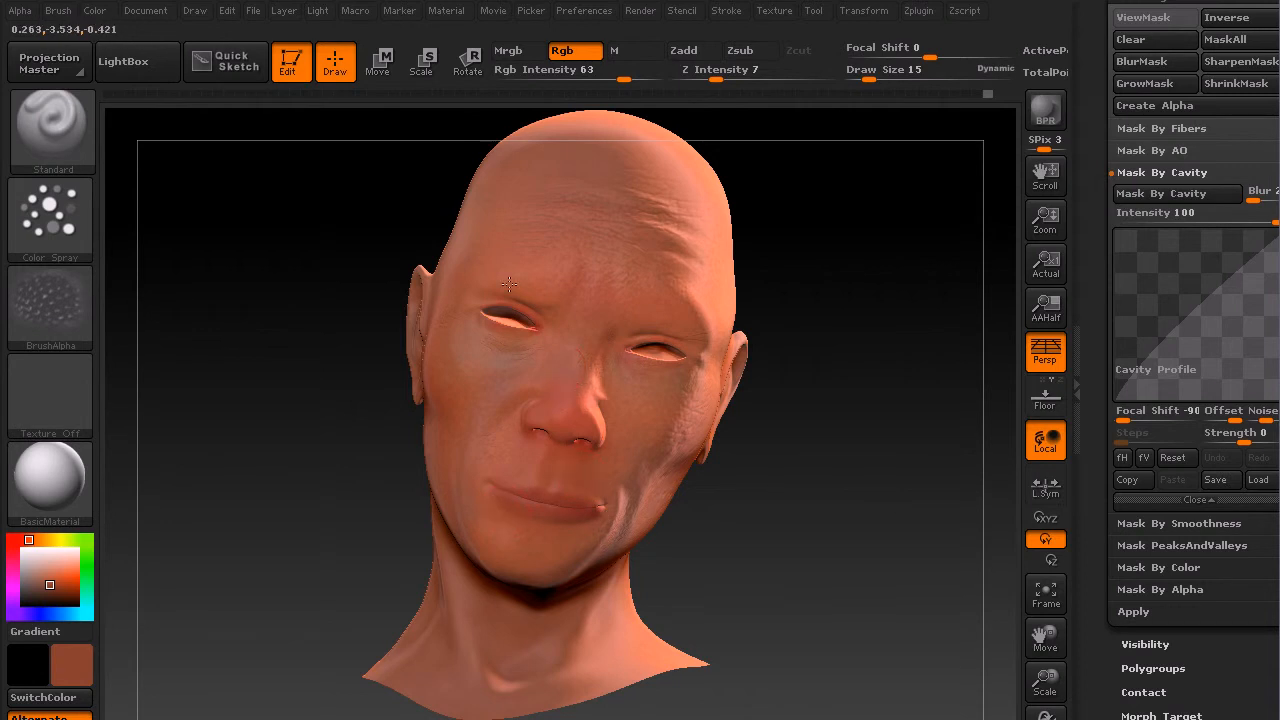
Step: Pick a deep red color and orbit around the head to review the skin coloring from several angles
{"action": "left_click_drag", "start_coordinate": [831, 531], "coordinate": [843, 491]}
{"action": "left_click_drag", "start_coordinate": [817, 360], "coordinate": [680, 560]}
{"action": "left_click_drag", "start_coordinate": [506, 646], "coordinate": [434, 623]}
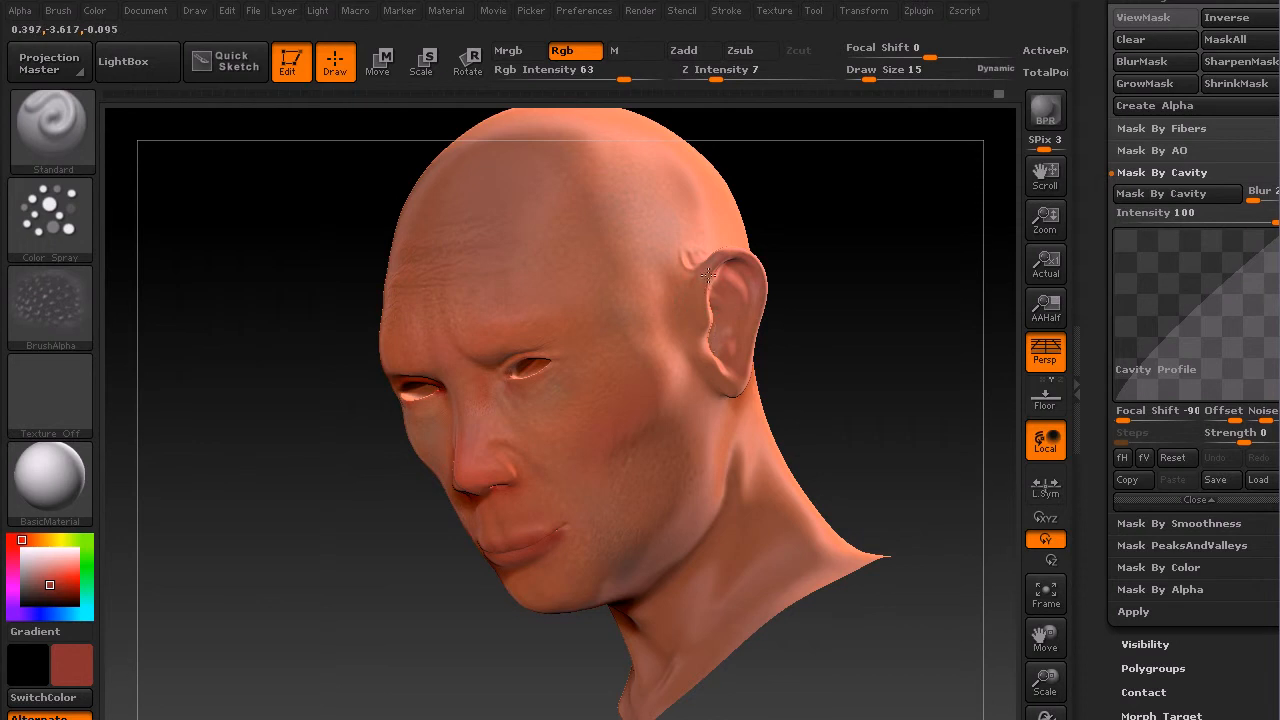
{"action": "left_click_drag", "start_coordinate": [810, 281], "coordinate": [891, 283]}
{"action": "left_click_drag", "start_coordinate": [789, 346], "coordinate": [730, 332]}
{"action": "left_click_drag", "start_coordinate": [296, 495], "coordinate": [405, 234]}
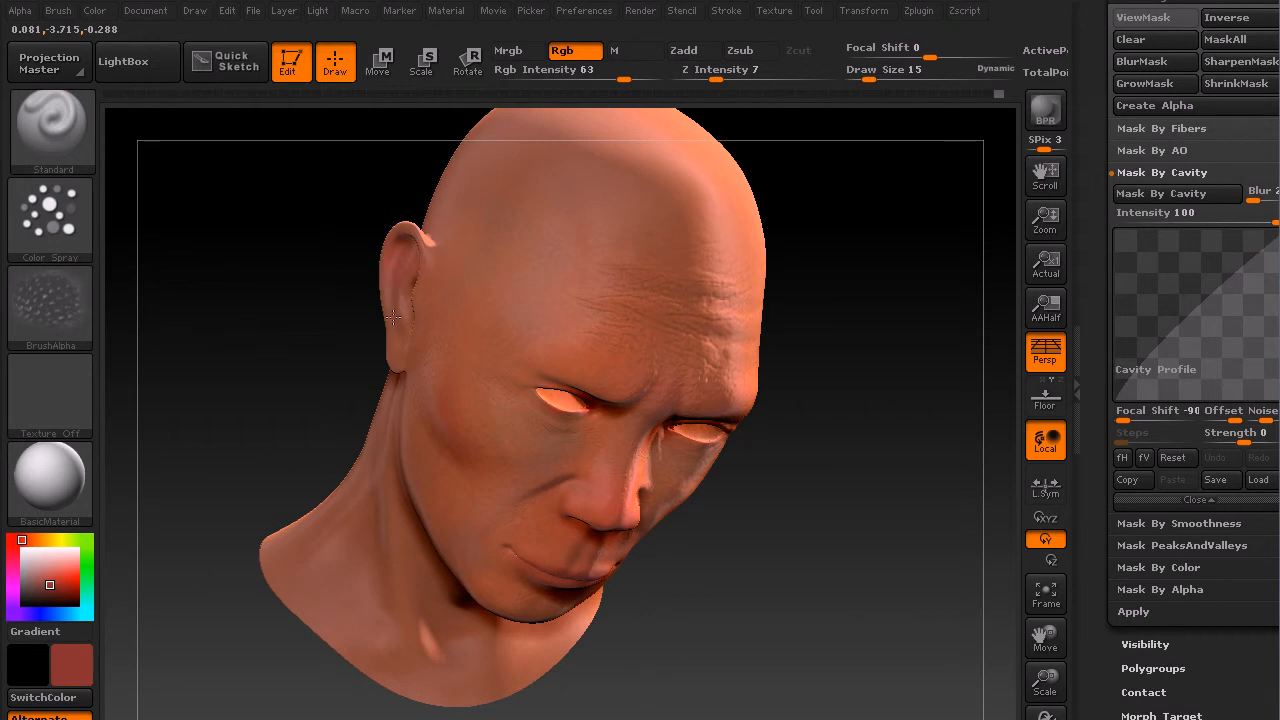
{"action": "left_click", "coordinate": [58, 588]}
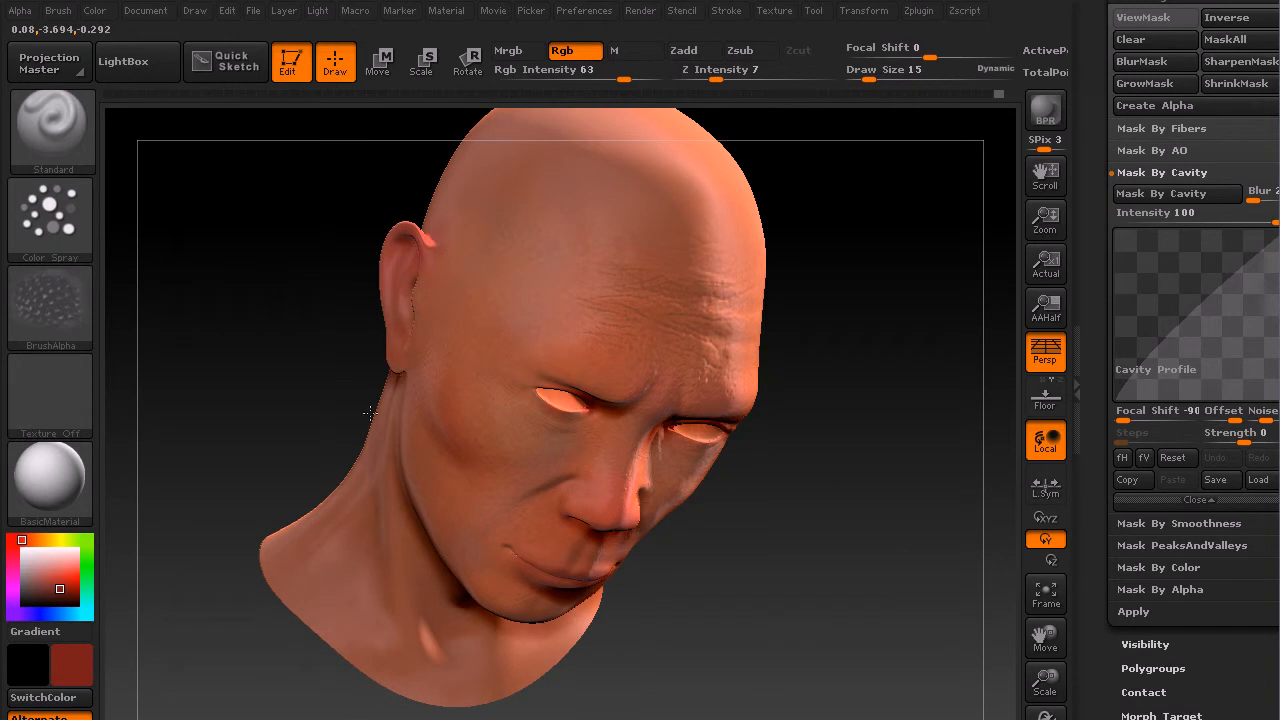
{"action": "left_click_drag", "start_coordinate": [878, 472], "coordinate": [777, 380]}
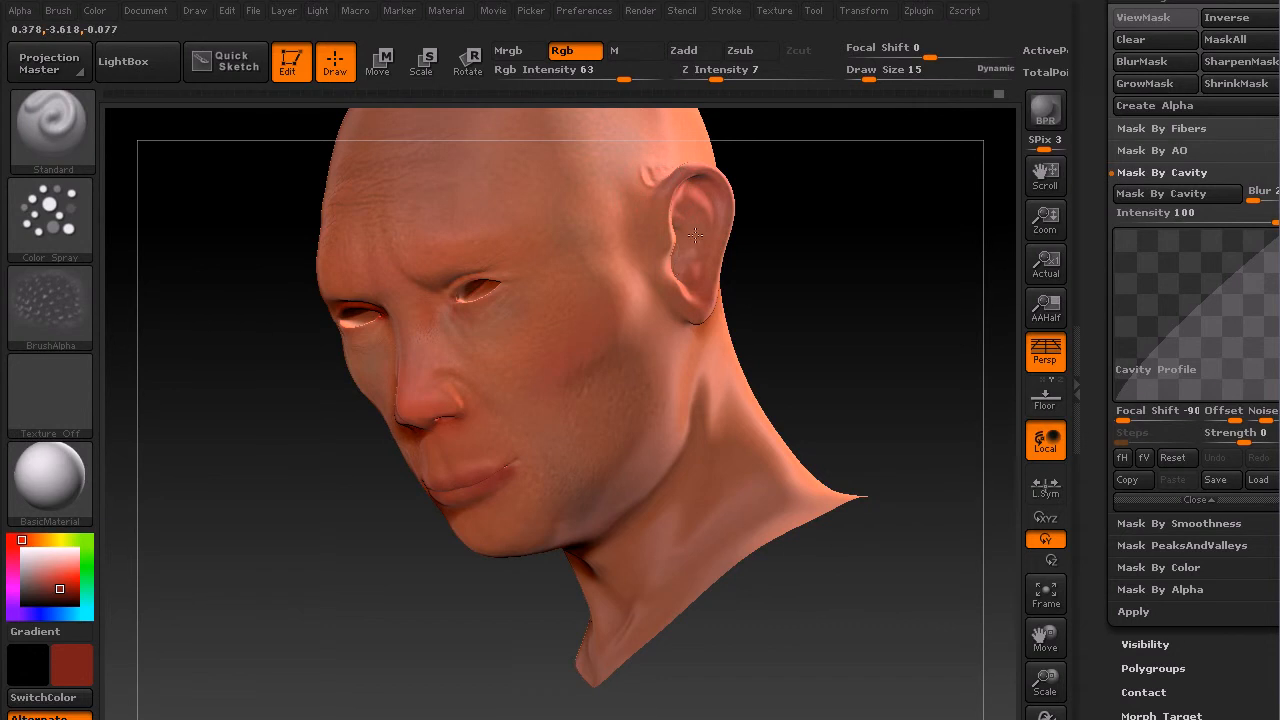
{"action": "left_click_drag", "start_coordinate": [780, 357], "coordinate": [393, 443]}
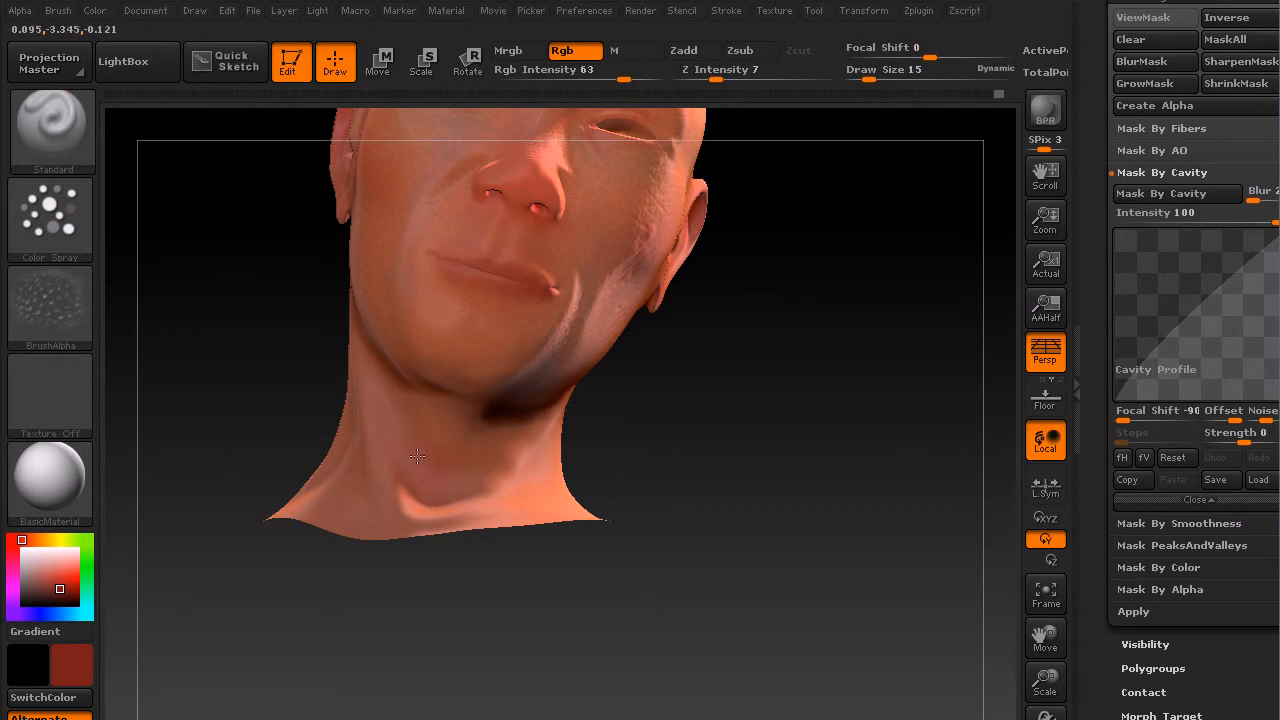
{"action": "mouse_move", "coordinate": [764, 461]}
{"action": "left_mouse_down"}
{"action": "mouse_move", "coordinate": [762, 480]}
{"action": "mouse_move", "coordinate": [754, 461]}
{"action": "left_mouse_up"}
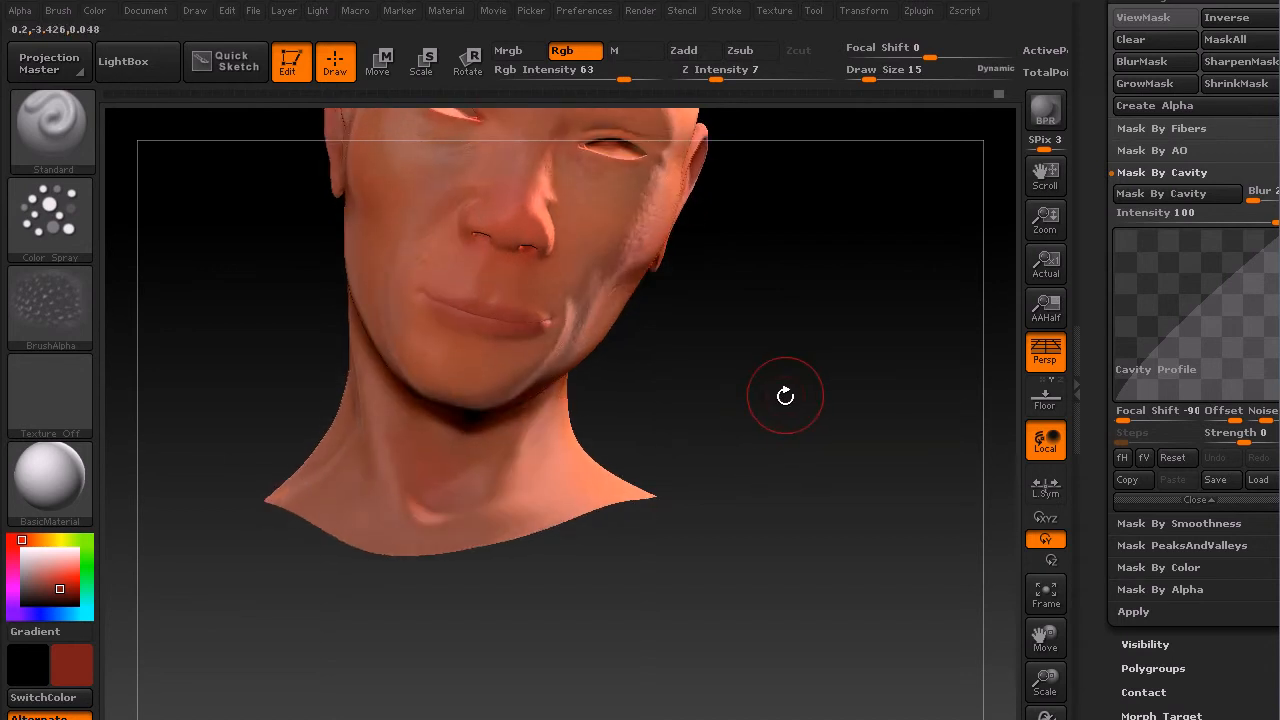
{"action": "mouse_move", "coordinate": [768, 407]}
{"action": "left_mouse_down"}
{"action": "mouse_move", "coordinate": [760, 389]}
{"action": "mouse_move", "coordinate": [772, 405]}
{"action": "left_mouse_up"}
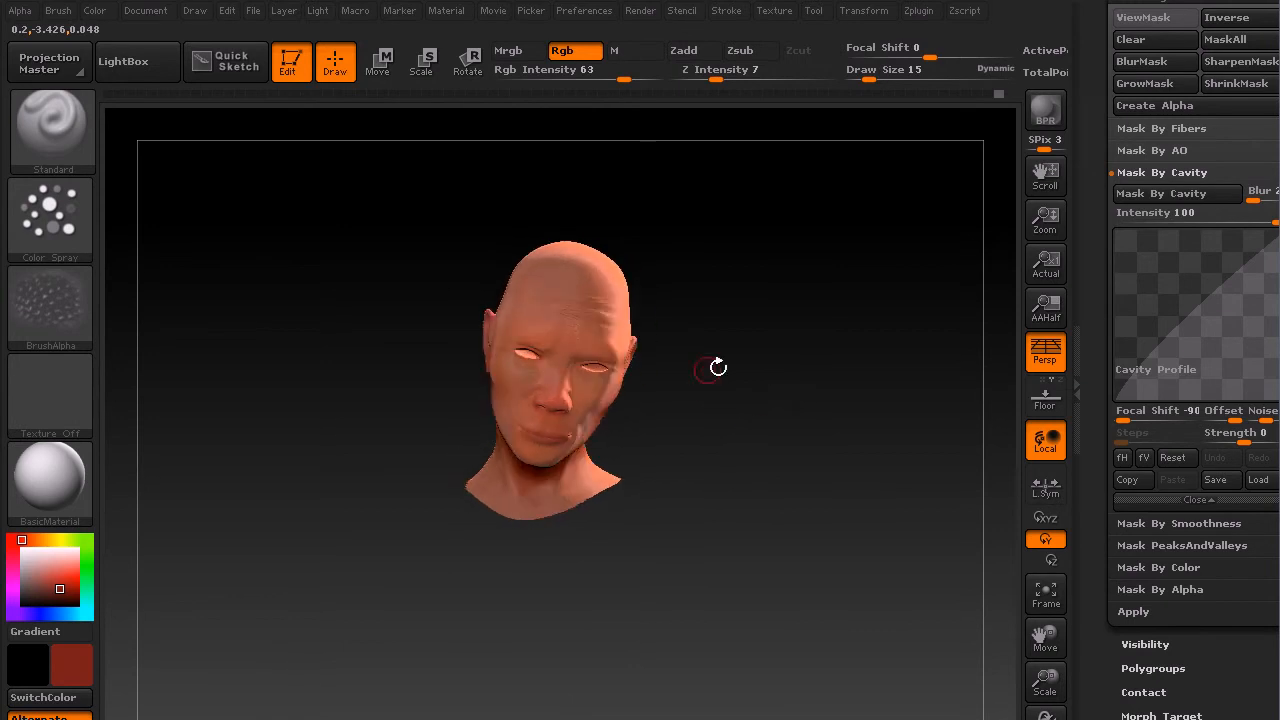
Step: Make the rest of the character's subtools visible around the head
{"action": "left_click", "coordinate": [1171, 15]}
{"action": "left_click", "coordinate": [1172, 17]}
{"action": "left_click", "coordinate": [1173, 17]}
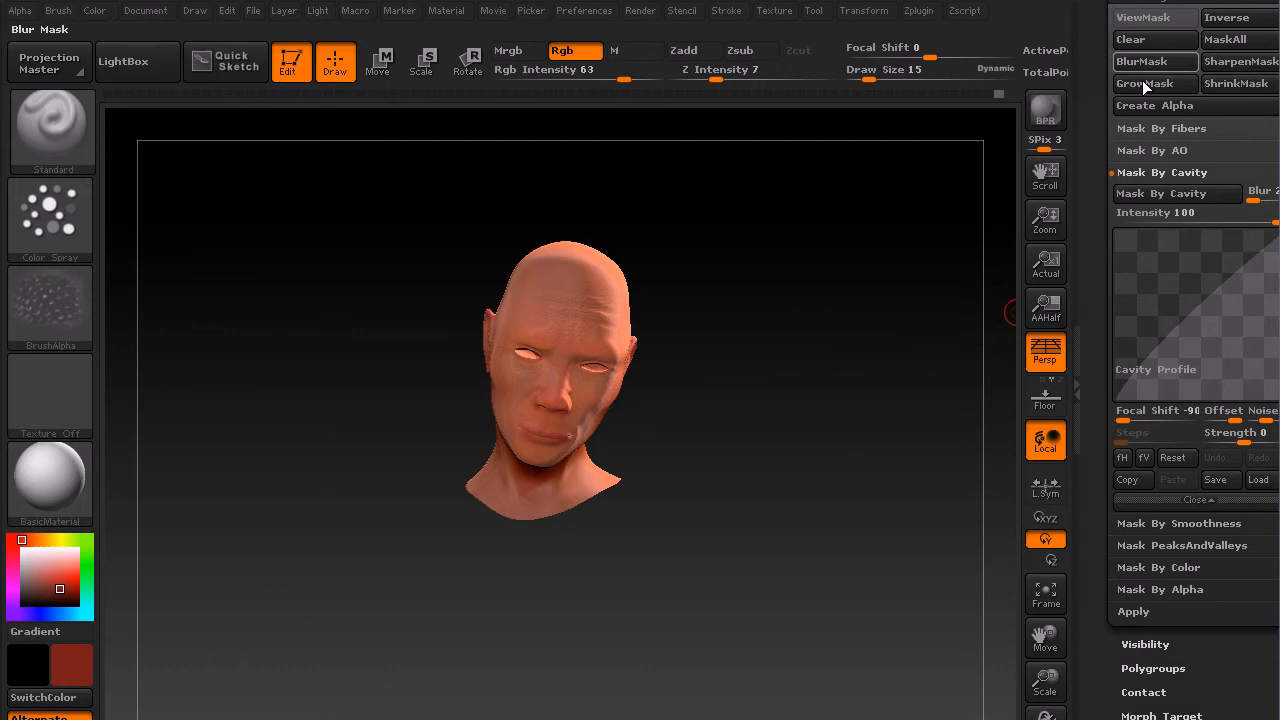
{"action": "left_click_drag", "start_coordinate": [1277, 320], "coordinate": [1277, 719]}
{"action": "left_click", "coordinate": [1149, 340]}
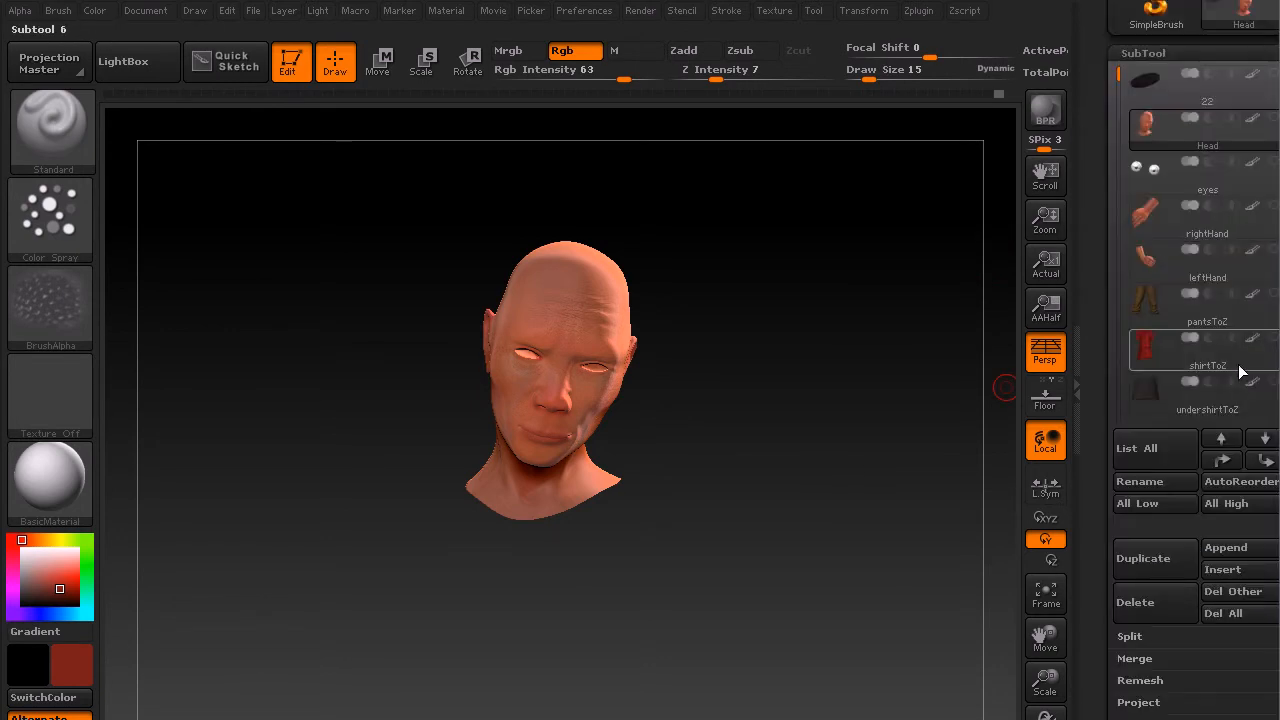
{"action": "left_click", "coordinate": [1275, 119]}
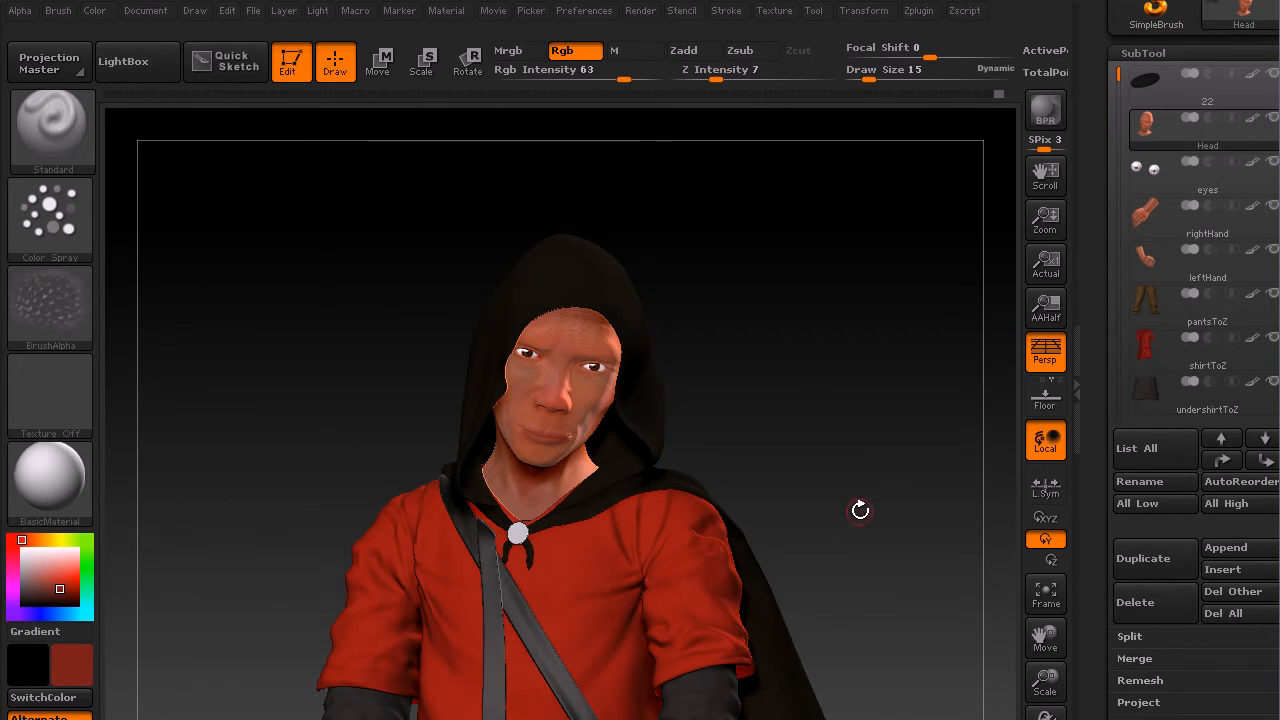
{"action": "key", "text": "f"}
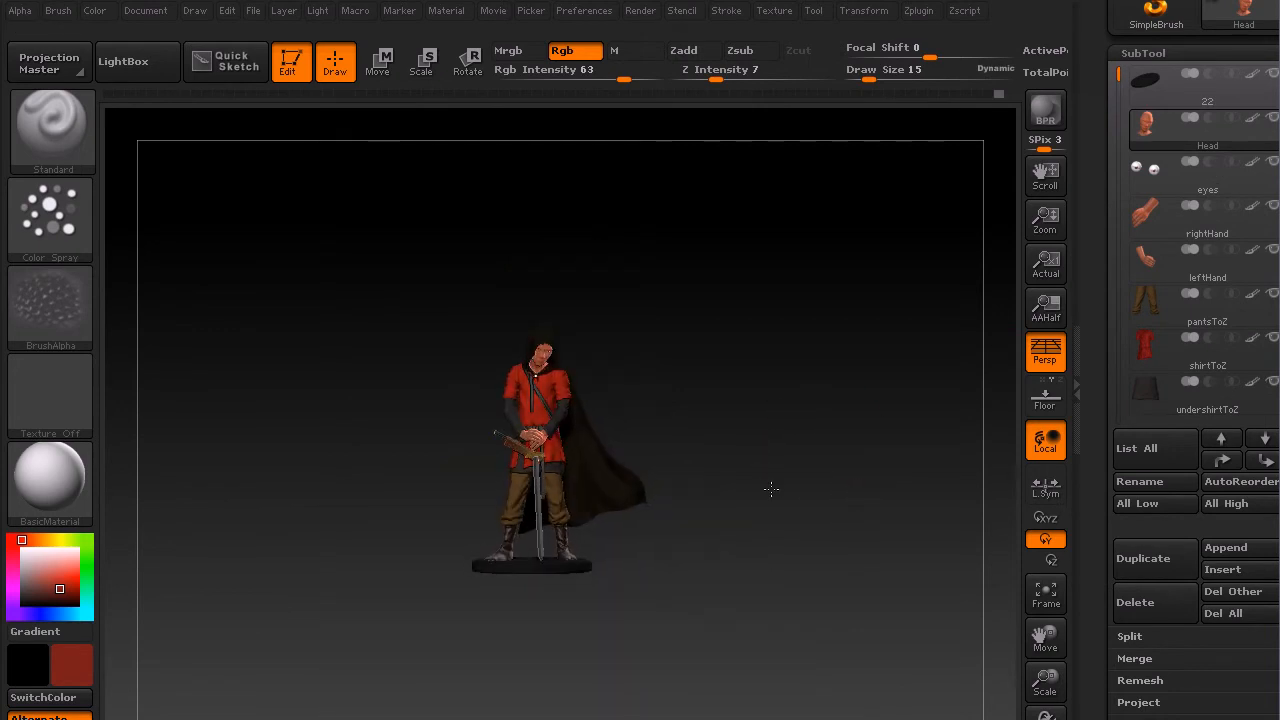
{"action": "left_click_drag", "start_coordinate": [1045, 680], "coordinate": [1008, 686]}
{"action": "left_click_drag", "start_coordinate": [851, 606], "coordinate": [861, 577], "text": "alt"}
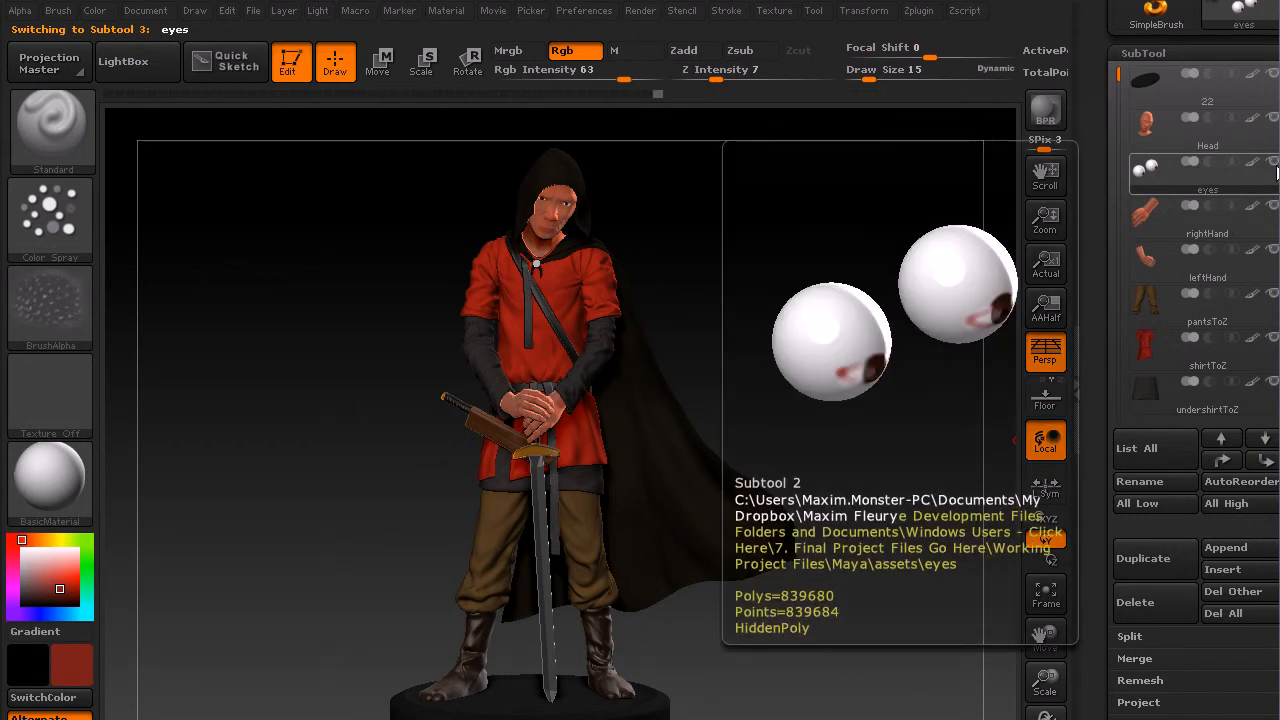
Step: Select the eyes subtool and pick a light pink color
{"action": "left_click", "coordinate": [1232, 189]}
{"action": "key", "text": "f"}
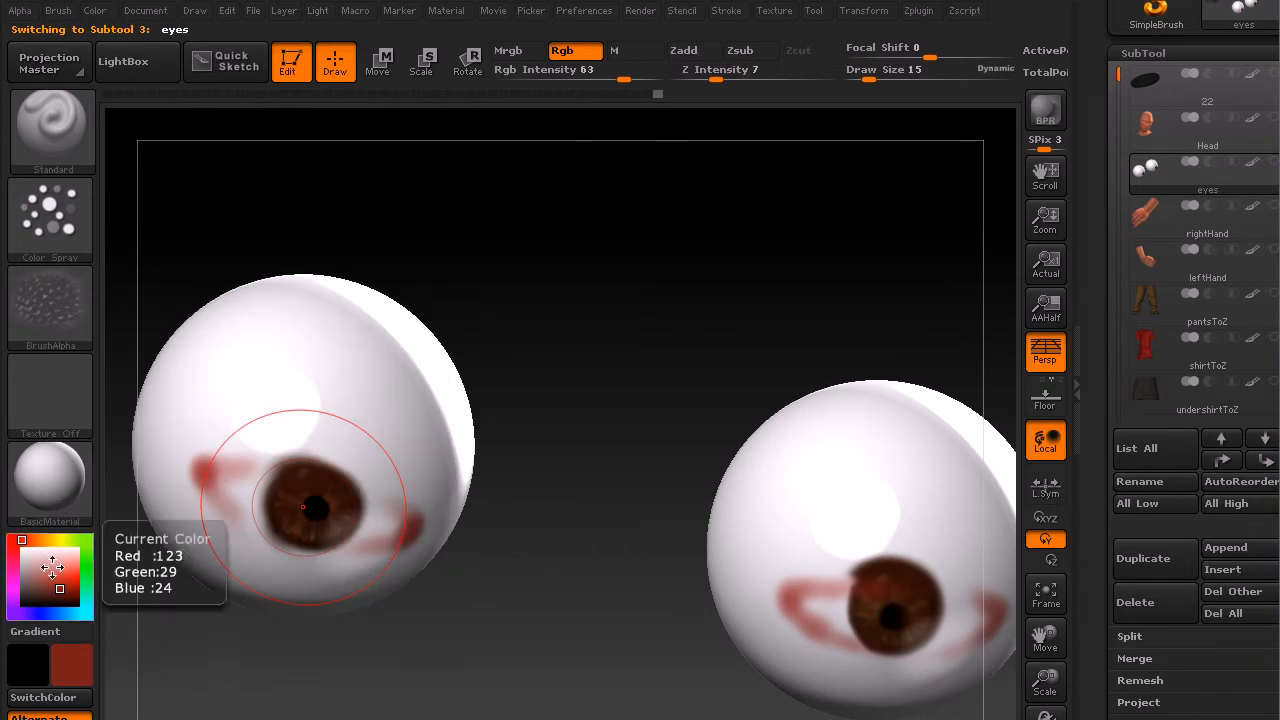
{"action": "mouse_move", "coordinate": [53, 586]}
{"action": "left_mouse_down"}
{"action": "mouse_move", "coordinate": [28, 571]}
{"action": "mouse_move", "coordinate": [39, 572]}
{"action": "left_mouse_up"}
Step: Paint a pink stroke near the left eyeball's corner, then undo it
{"action": "left_click_drag", "start_coordinate": [601, 422], "coordinate": [588, 408]}
{"action": "left_click_drag", "start_coordinate": [584, 548], "coordinate": [623, 490], "text": "alt"}
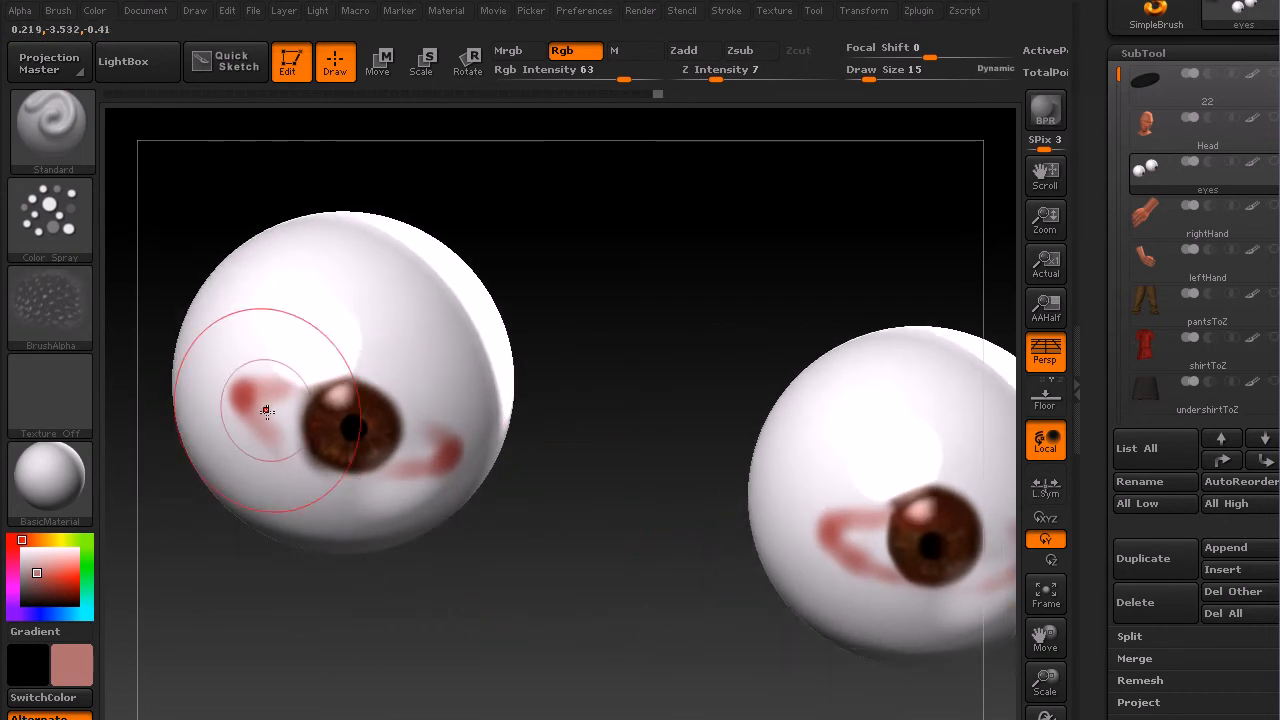
{"action": "left_click_drag", "start_coordinate": [282, 447], "coordinate": [327, 470]}
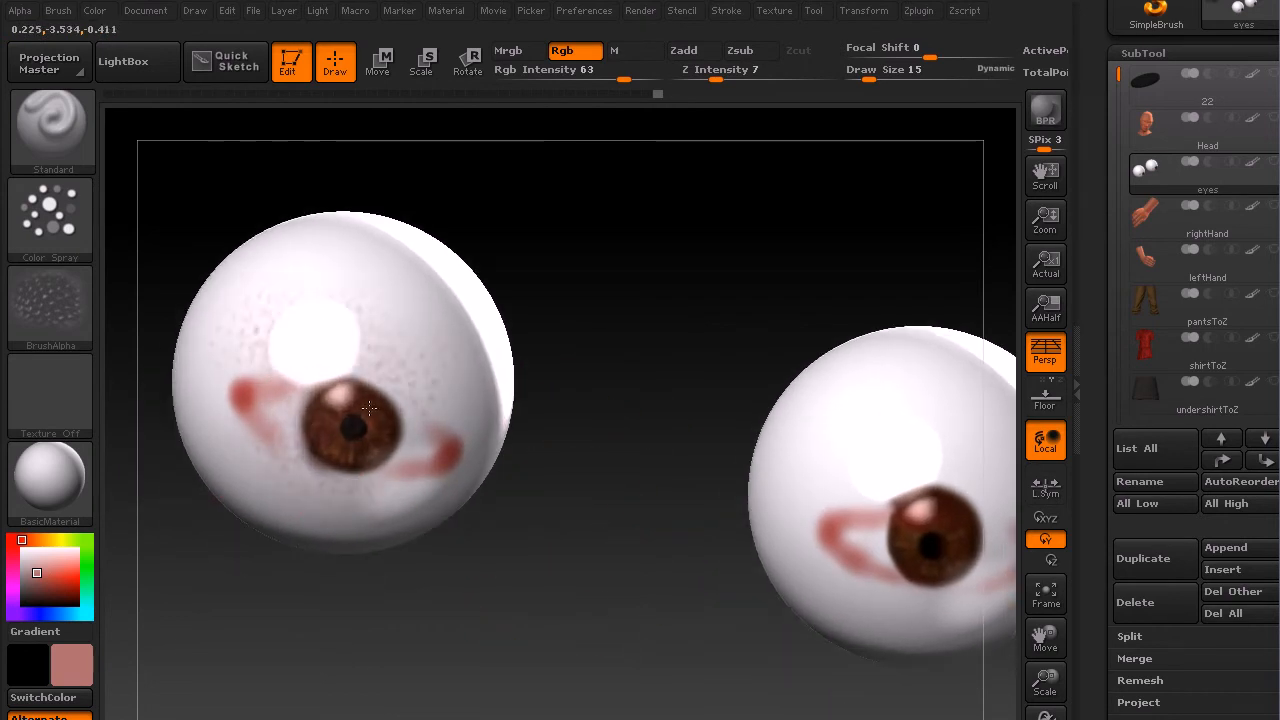
{"action": "key", "text": "ctrl+z"}
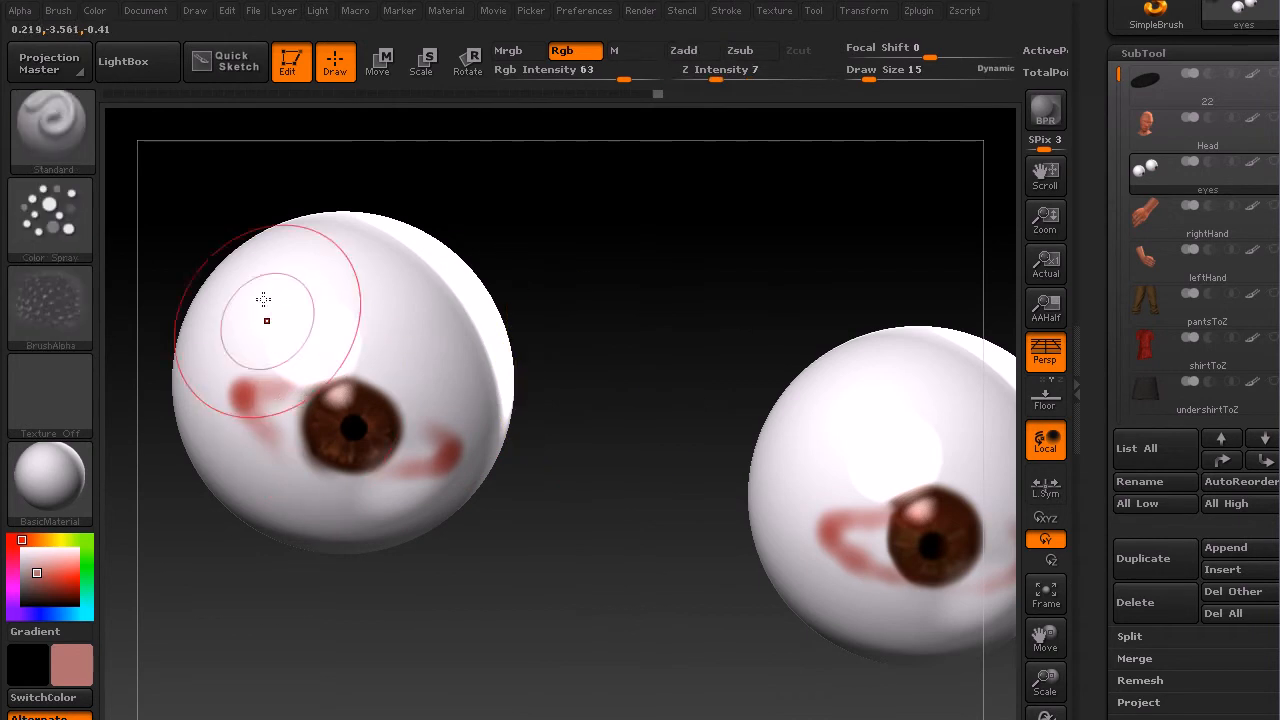
Step: Switch the brush stroke to Freehand and set the alpha to off
{"action": "left_click", "coordinate": [56, 214]}
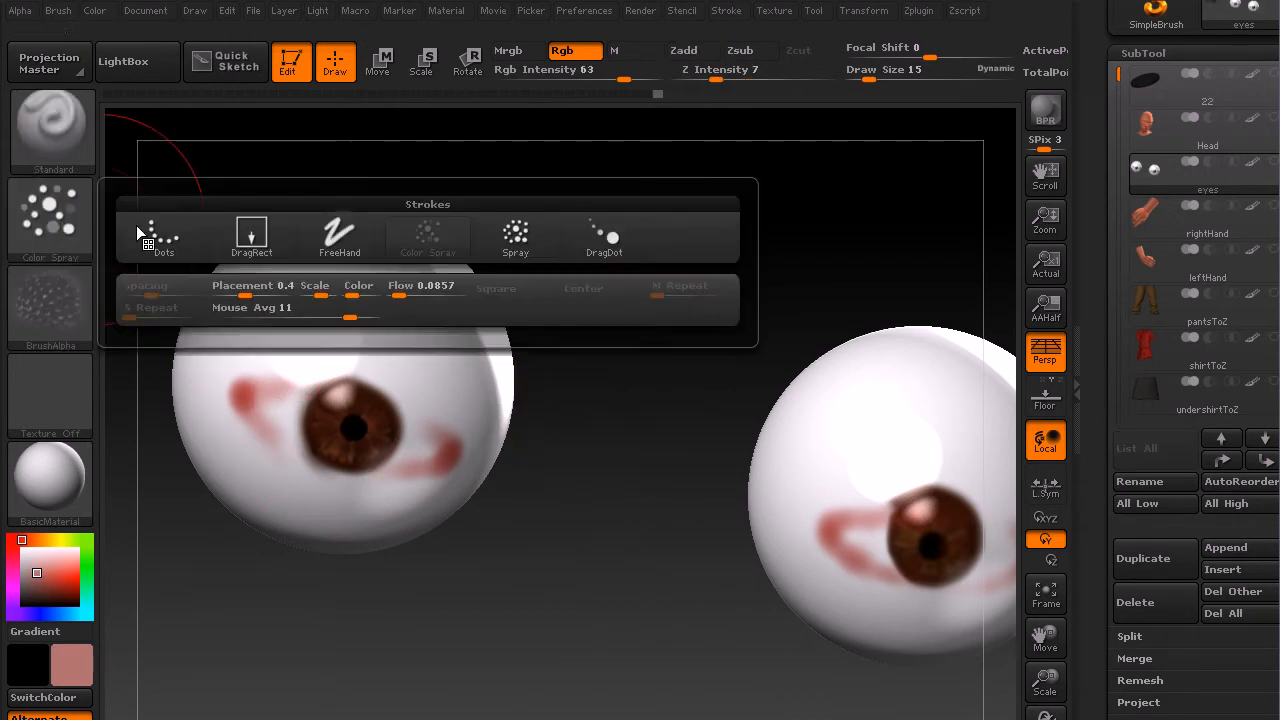
{"action": "left_click", "coordinate": [340, 233]}
{"action": "left_click", "coordinate": [67, 295]}
{"action": "left_click", "coordinate": [170, 338]}
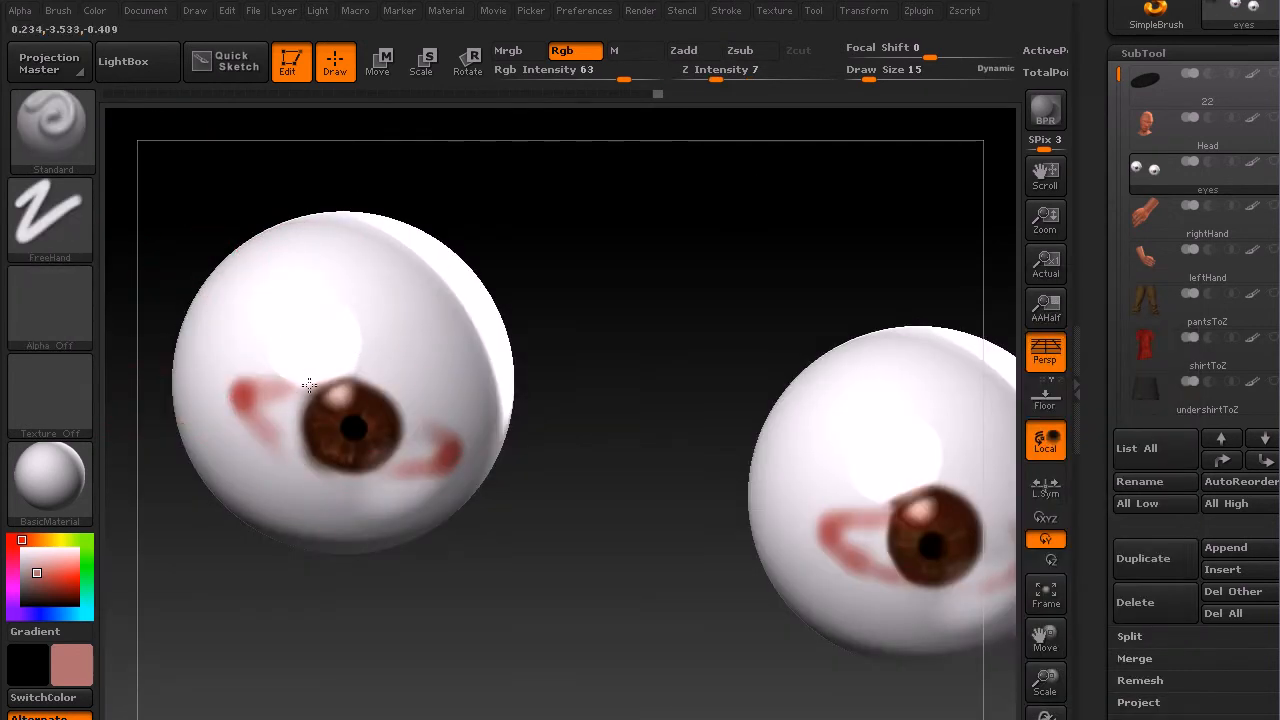
Step: Paint soft red tinting around the left eyeball's iris with a deeper red
{"action": "mouse_move", "coordinate": [304, 374]}
{"action": "left_mouse_down"}
{"action": "mouse_move", "coordinate": [285, 445]}
{"action": "mouse_move", "coordinate": [329, 366]}
{"action": "mouse_move", "coordinate": [365, 450]}
{"action": "mouse_move", "coordinate": [459, 430]}
{"action": "left_mouse_up"}
{"action": "key", "text": "ctrl+z"}
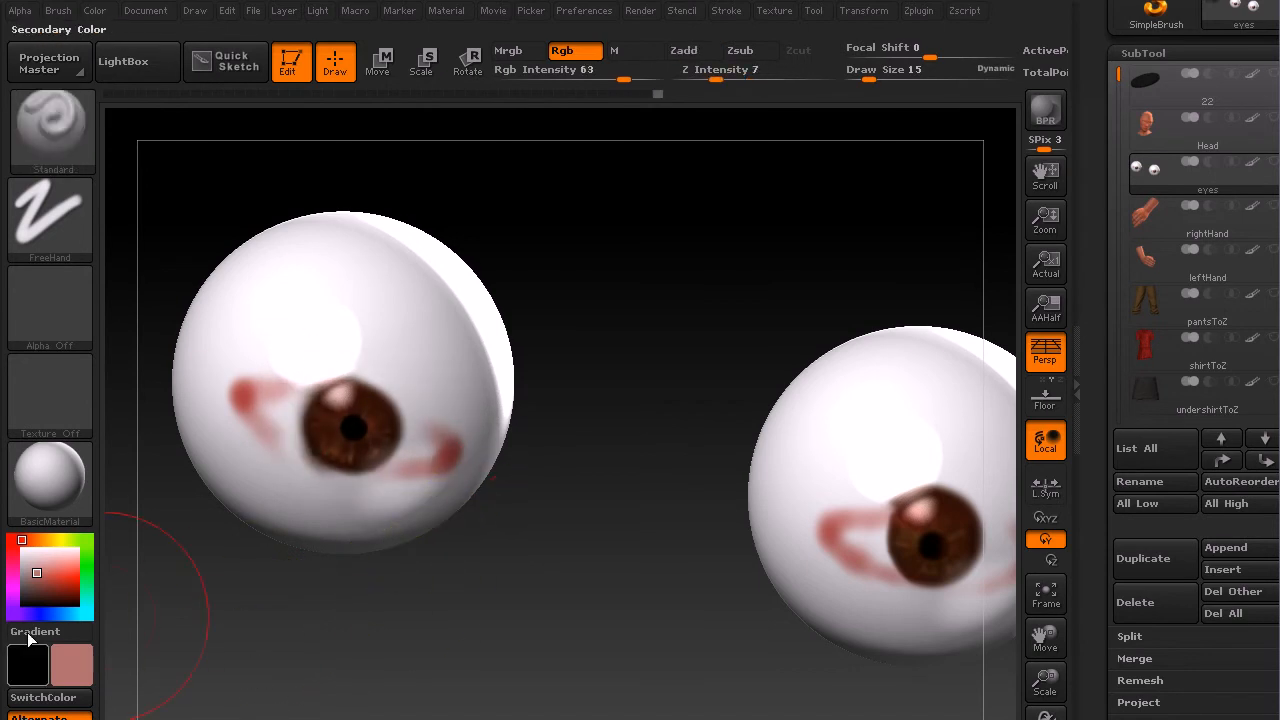
{"action": "left_click", "coordinate": [43, 579]}
{"action": "mouse_move", "coordinate": [253, 424]}
{"action": "left_mouse_down"}
{"action": "mouse_move", "coordinate": [270, 408]}
{"action": "mouse_move", "coordinate": [281, 424]}
{"action": "mouse_move", "coordinate": [292, 387]}
{"action": "mouse_move", "coordinate": [360, 366]}
{"action": "mouse_move", "coordinate": [257, 357]}
{"action": "mouse_move", "coordinate": [443, 417]}
{"action": "mouse_move", "coordinate": [419, 384]}
{"action": "mouse_move", "coordinate": [415, 414]}
{"action": "left_mouse_up"}
{"action": "left_click_drag", "start_coordinate": [413, 471], "coordinate": [312, 481]}
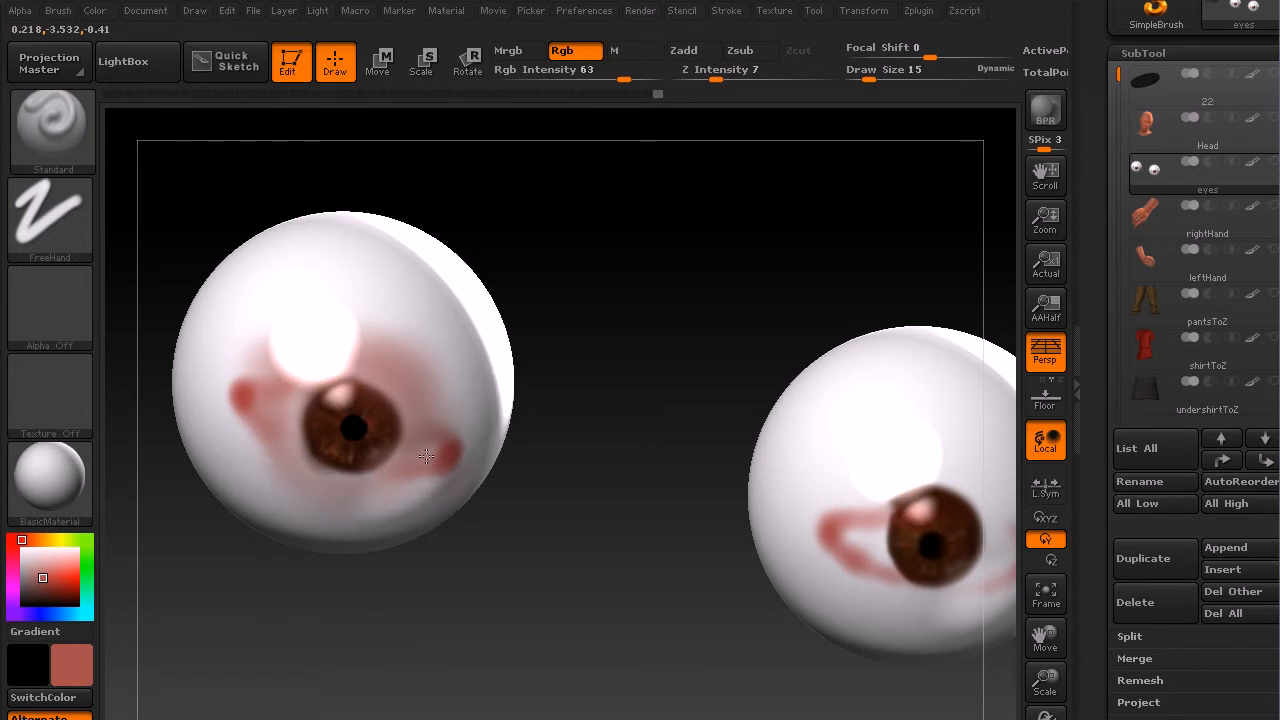
{"action": "left_click_drag", "start_coordinate": [444, 451], "coordinate": [456, 424]}
Step: Set the draw size to 7 and turn the view toward the right eyeball
{"action": "left_click_drag", "start_coordinate": [26, 540], "coordinate": [43, 540]}
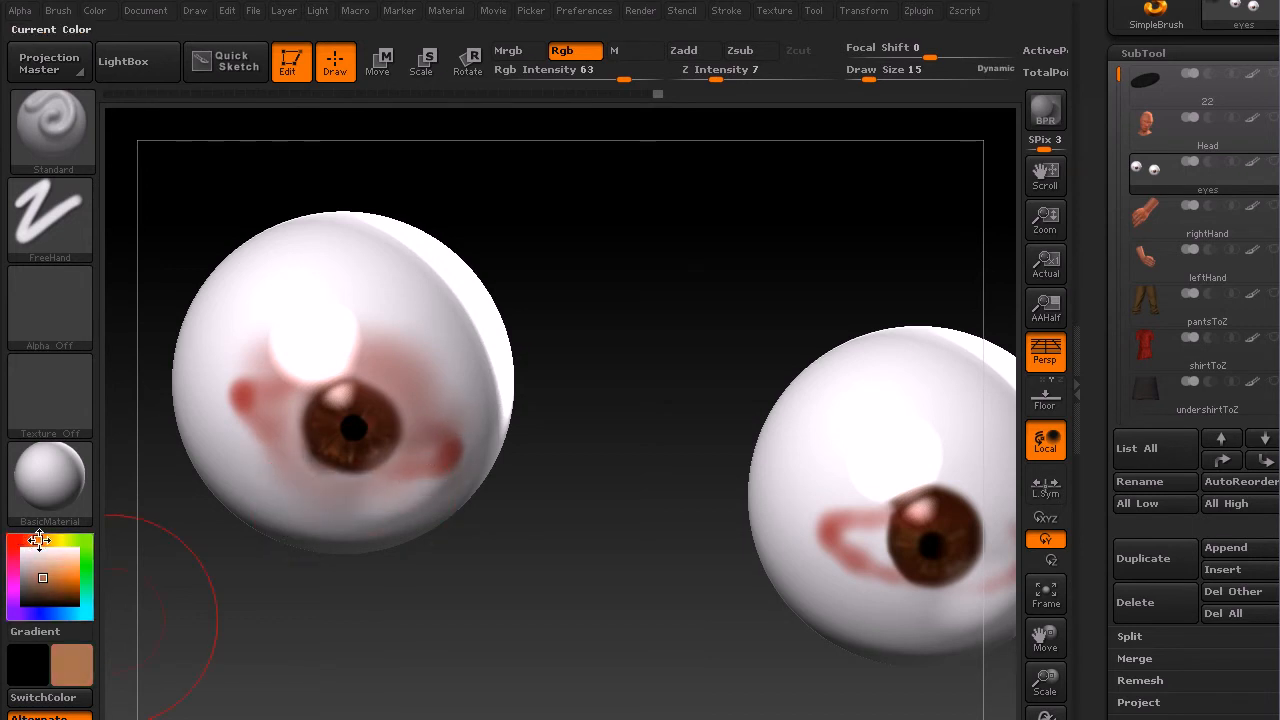
{"action": "key", "text": "s"}
{"action": "left_click_drag", "start_coordinate": [293, 441], "coordinate": [285, 442]}
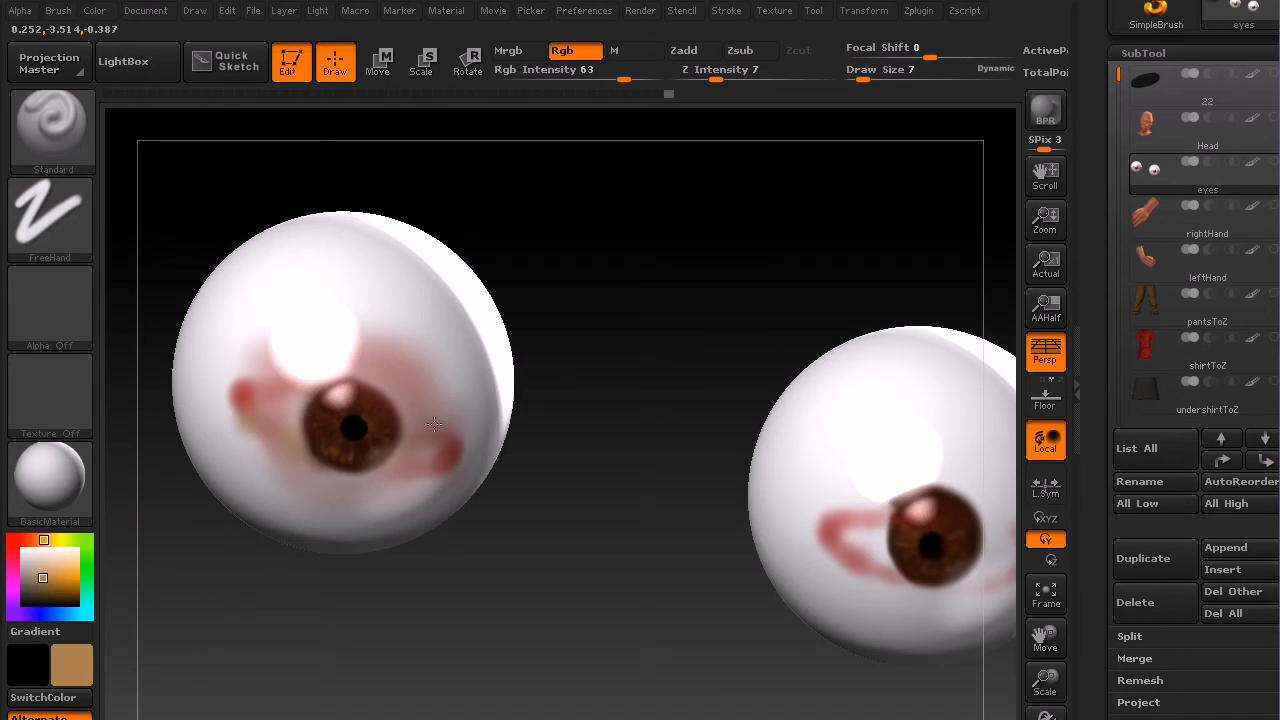
{"action": "left_click_drag", "start_coordinate": [579, 506], "coordinate": [498, 500]}
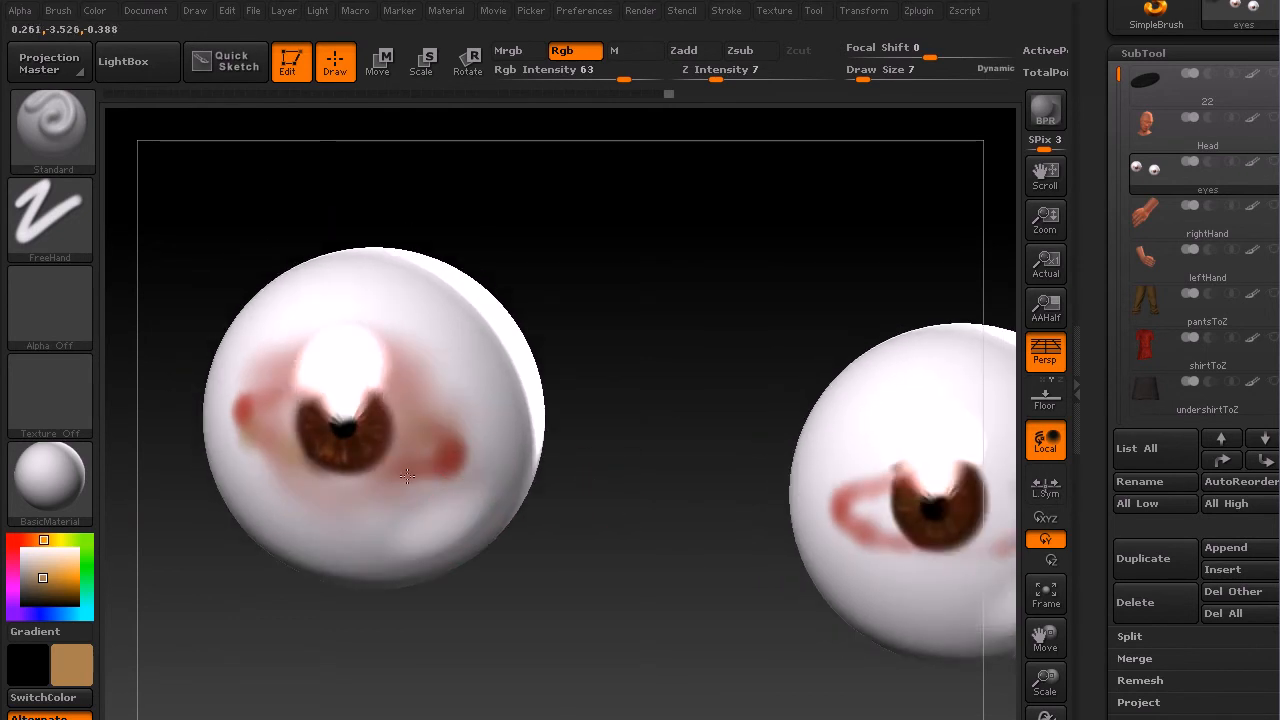
{"action": "left_click_drag", "start_coordinate": [720, 520], "coordinate": [694, 466]}
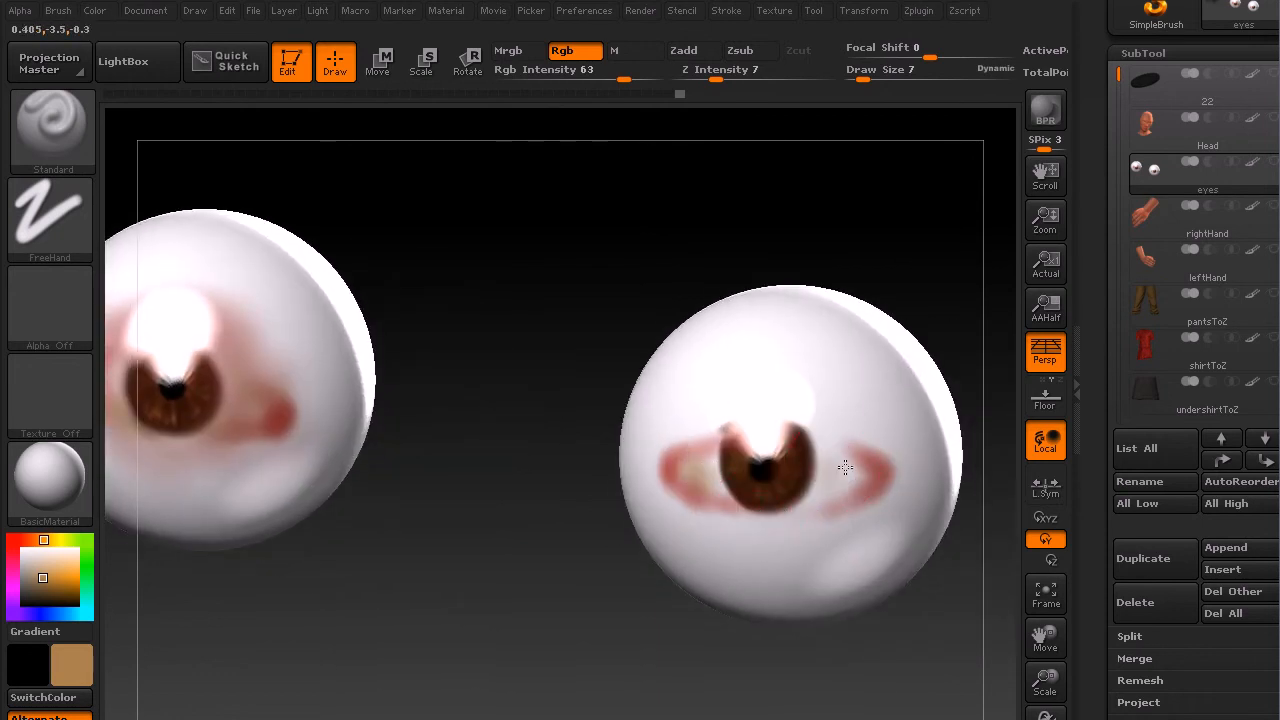
Step: Pick a salmon color, paint a stroke at the right eyeball's inner corner, then undo it
{"action": "left_click", "coordinate": [30, 540]}
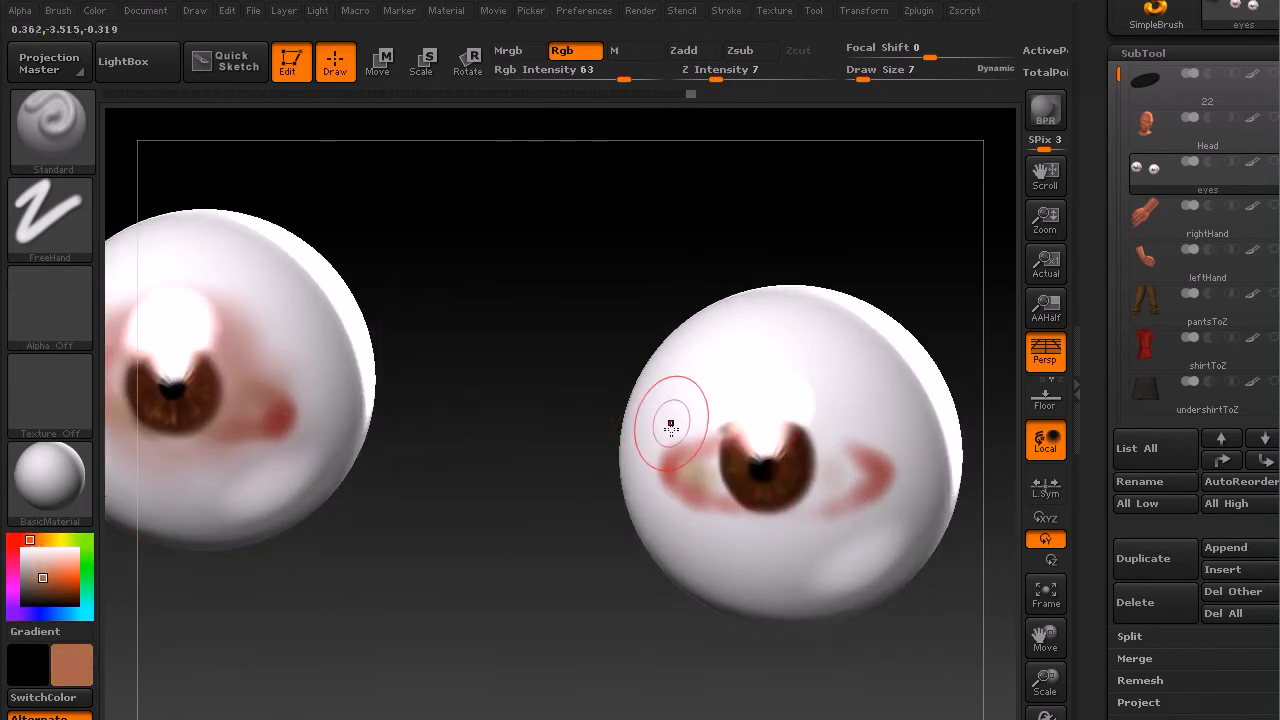
{"action": "left_click_drag", "start_coordinate": [717, 509], "coordinate": [690, 505]}
{"action": "key", "text": "ctrl+z"}
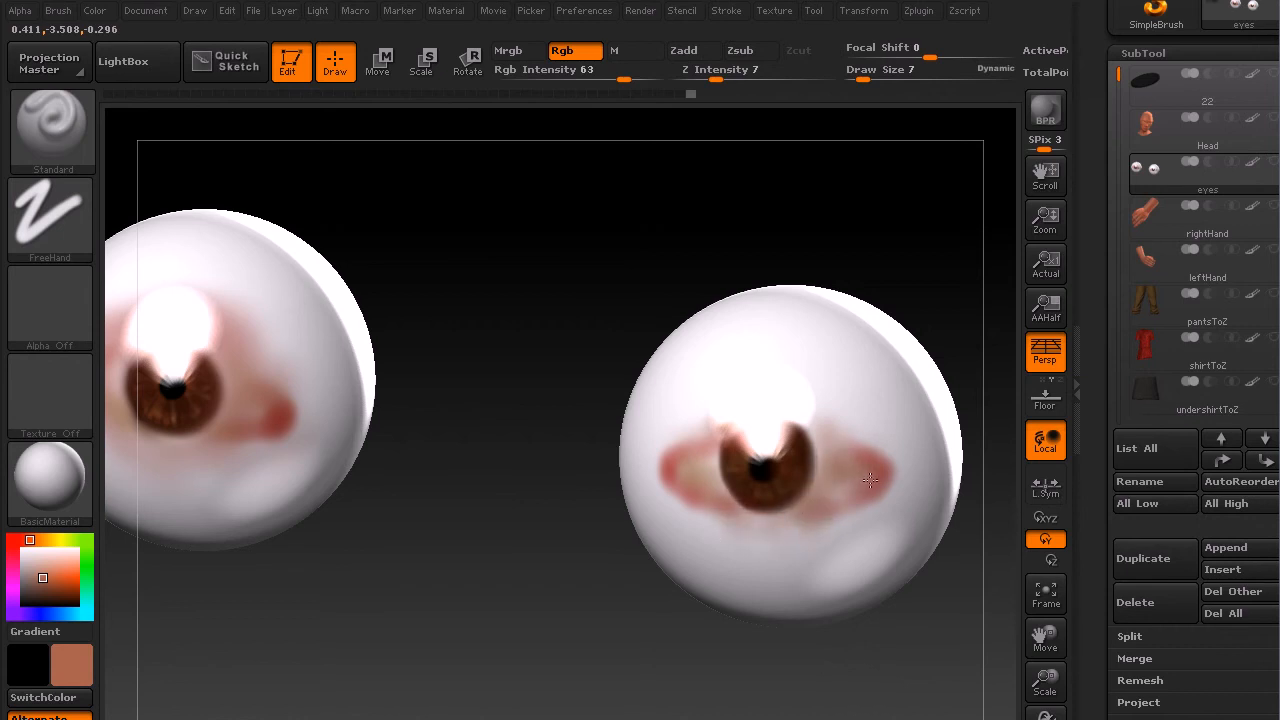
Step: Zoom out to view the whole character and render a BPR preview
{"action": "left_click", "coordinate": [14, 540]}
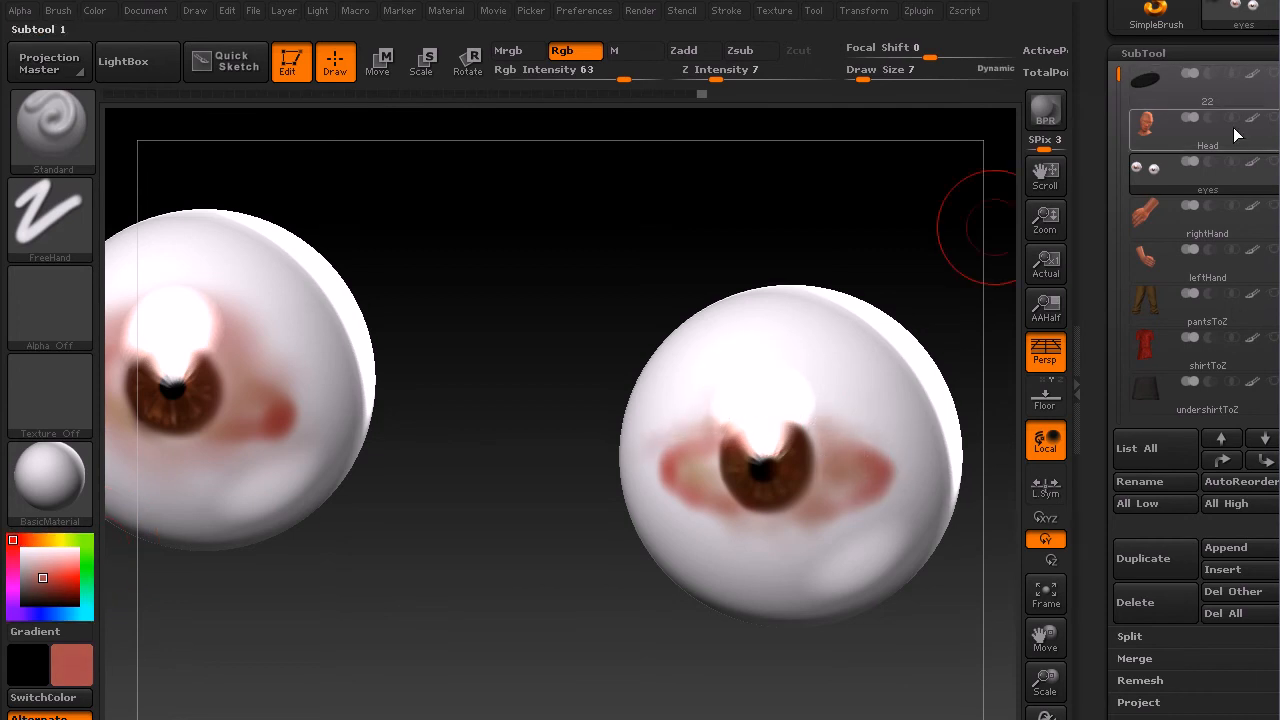
{"action": "left_click", "coordinate": [1272, 163]}
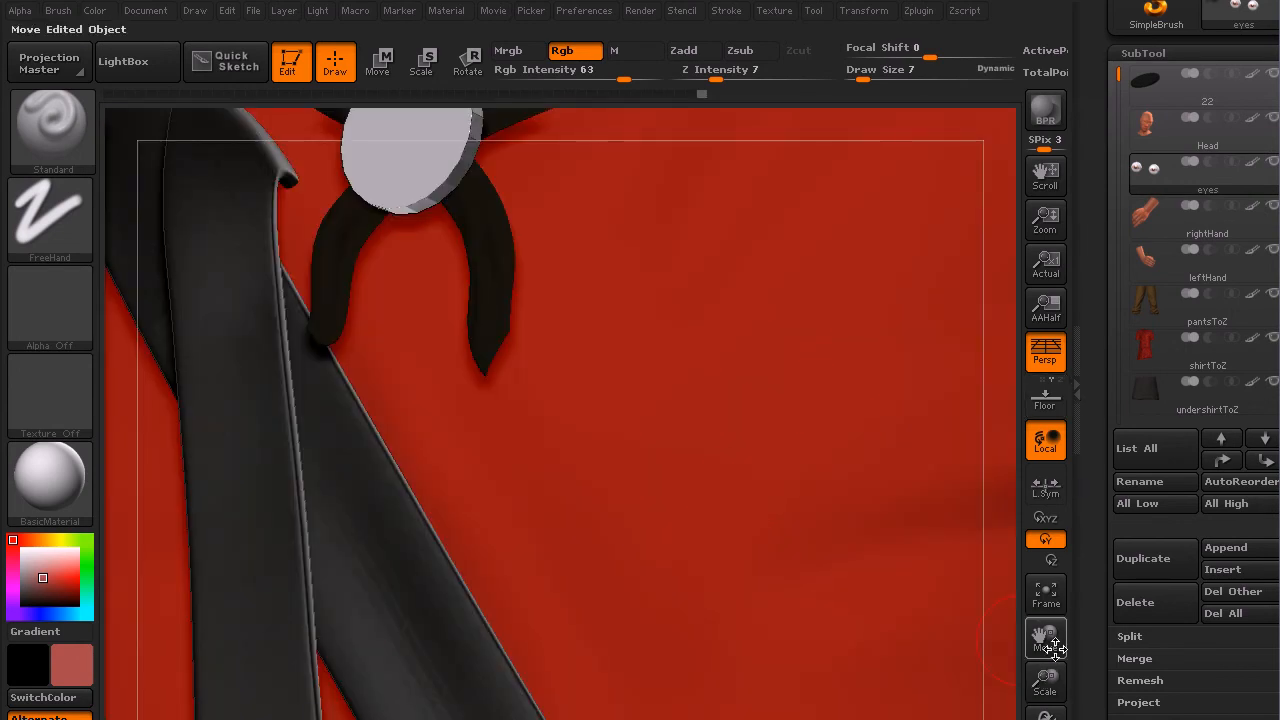
{"action": "left_click_drag", "start_coordinate": [1045, 683], "coordinate": [1045, 715]}
{"action": "left_click_drag", "start_coordinate": [894, 646], "coordinate": [891, 681]}
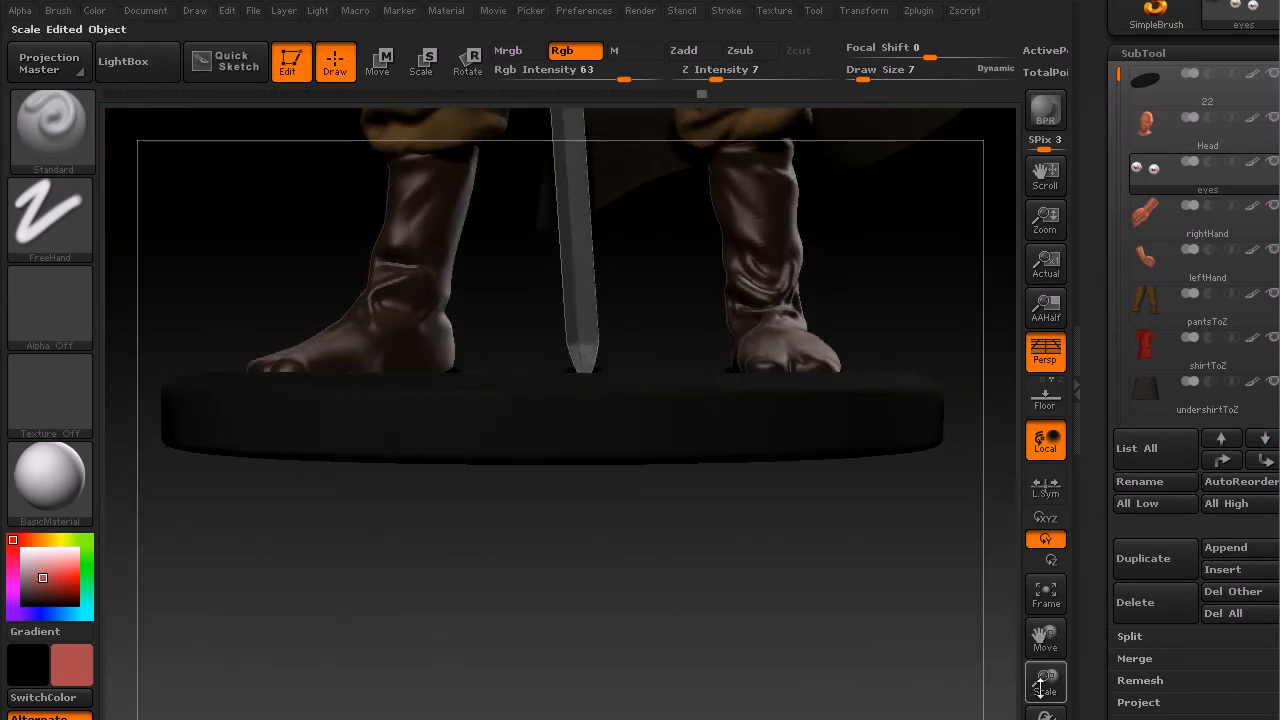
{"action": "left_click_drag", "start_coordinate": [1045, 683], "coordinate": [979, 714]}
{"action": "left_click_drag", "start_coordinate": [826, 386], "coordinate": [911, 424]}
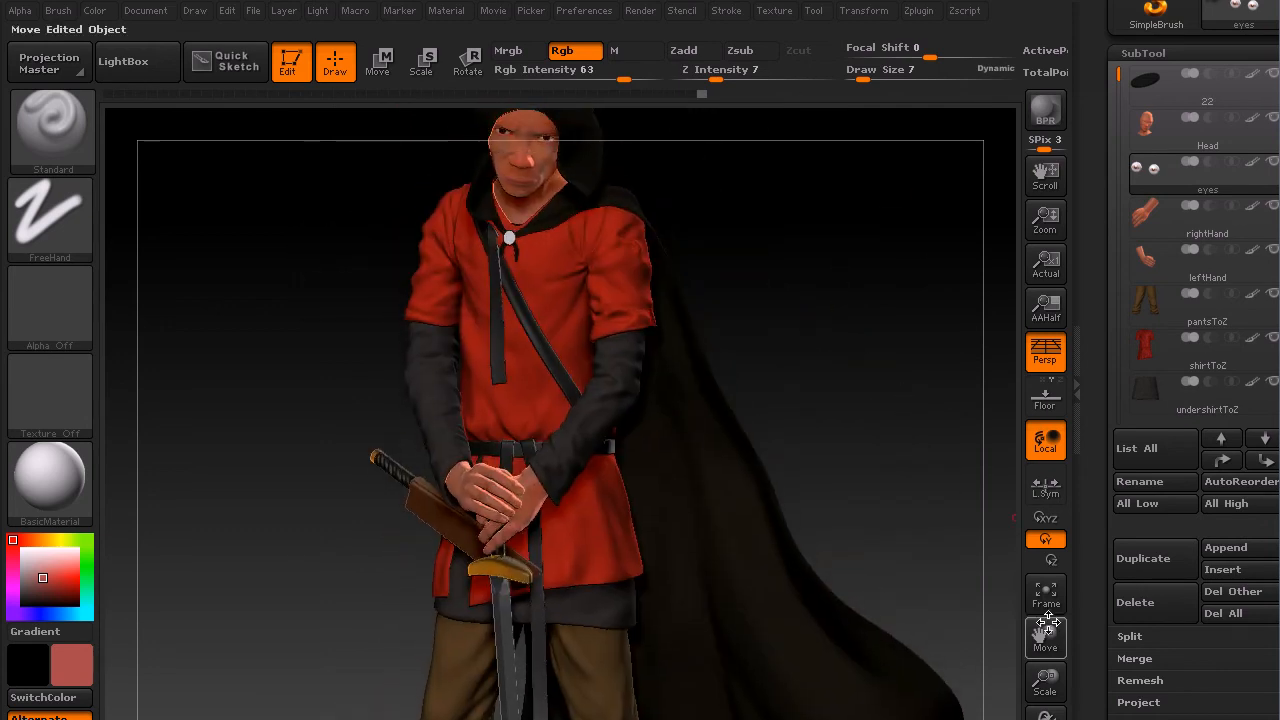
{"action": "left_click_drag", "start_coordinate": [1047, 686], "coordinate": [1046, 719]}
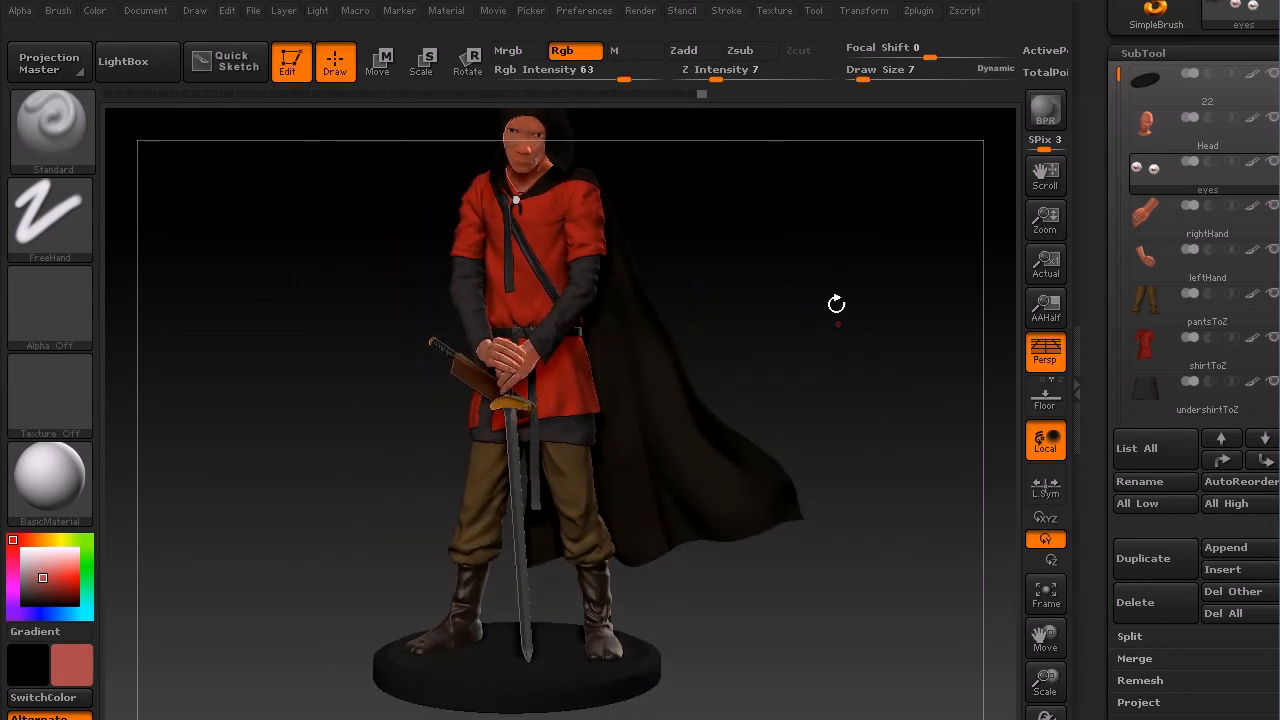
{"action": "left_click_drag", "start_coordinate": [868, 420], "coordinate": [870, 490], "text": "alt"}
{"action": "left_click_drag", "start_coordinate": [1045, 682], "coordinate": [1008, 705]}
{"action": "mouse_move", "coordinate": [870, 494]}
{"action": "left_mouse_down"}
{"action": "mouse_move", "coordinate": [880, 486]}
{"action": "mouse_move", "coordinate": [866, 477]}
{"action": "left_mouse_up"}
{"action": "left_click", "coordinate": [1044, 112]}
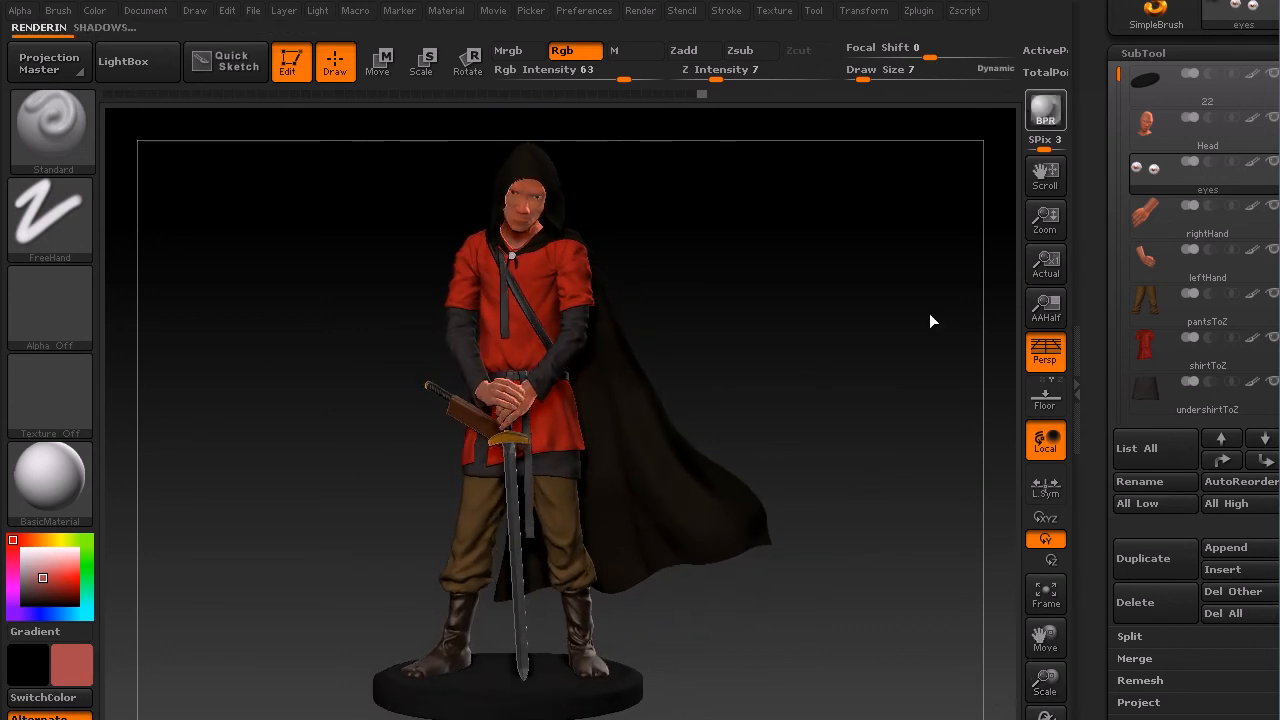